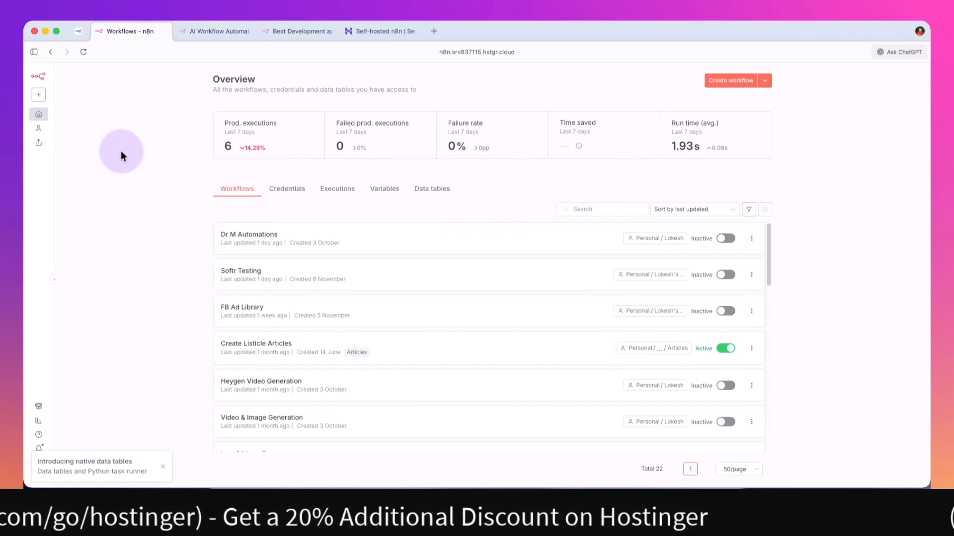
# Look through the personal workflow folders, open the testing folder, and return to the overview.
pyautogui.click(38, 128)
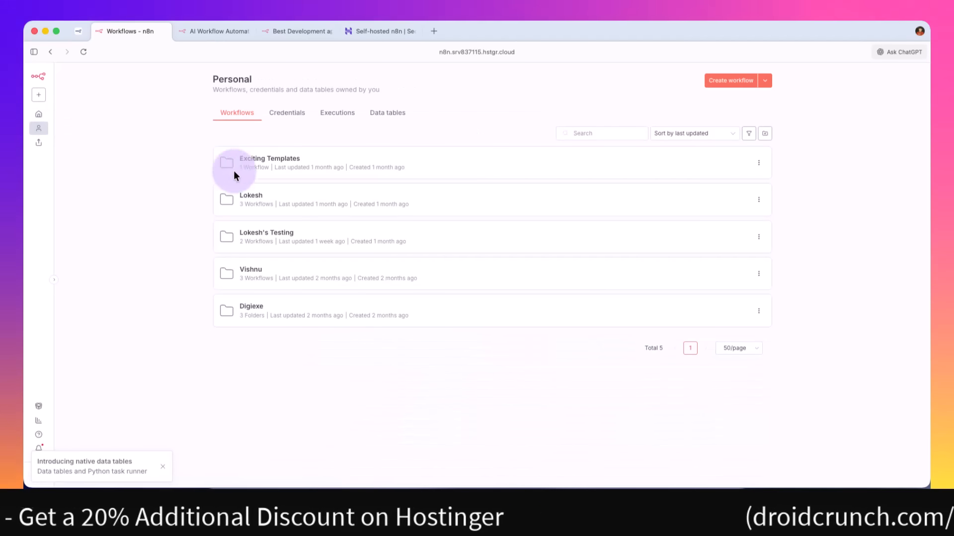
pyautogui.click(287, 230)
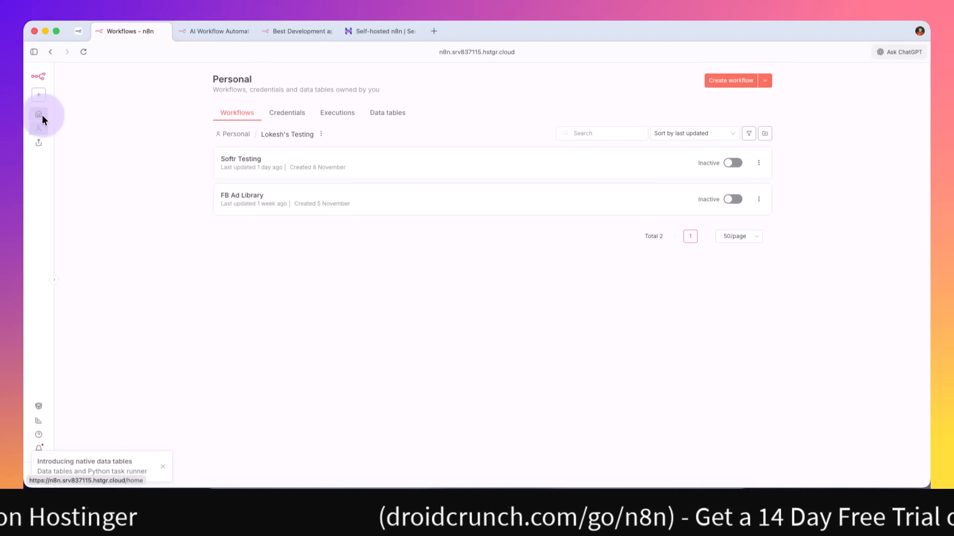
pyautogui.click(234, 134)
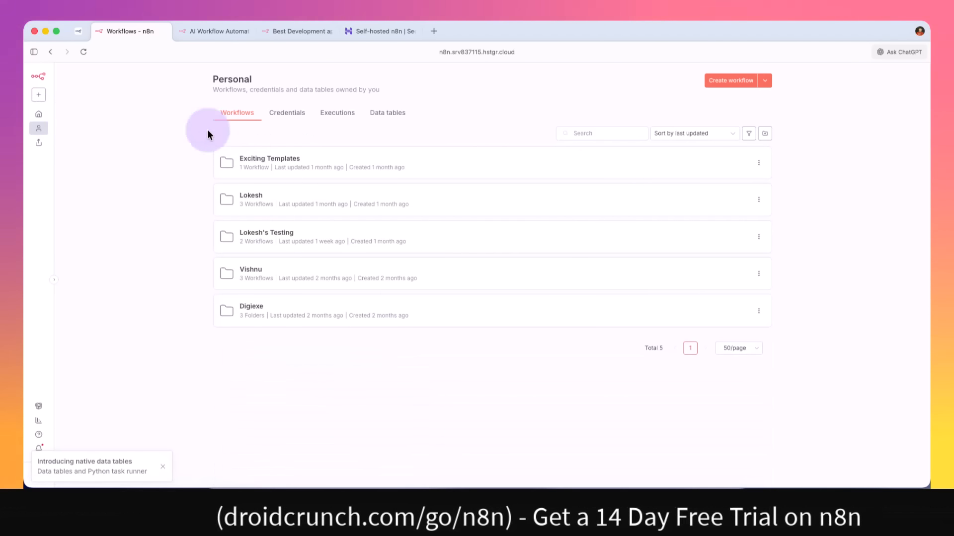
pyautogui.click(39, 114)
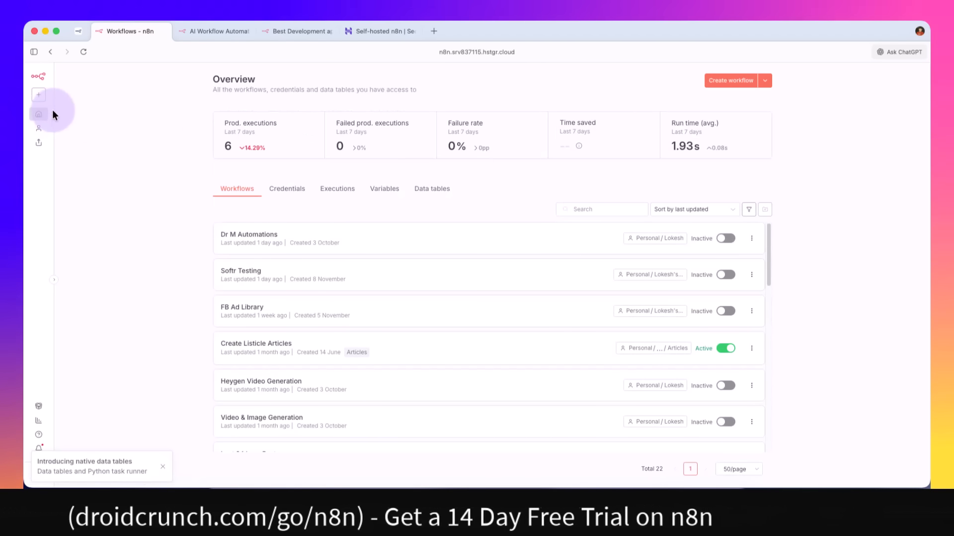
# View the development integrations page and the additional creation options available on the workflows overview.
pyautogui.click(276, 187)
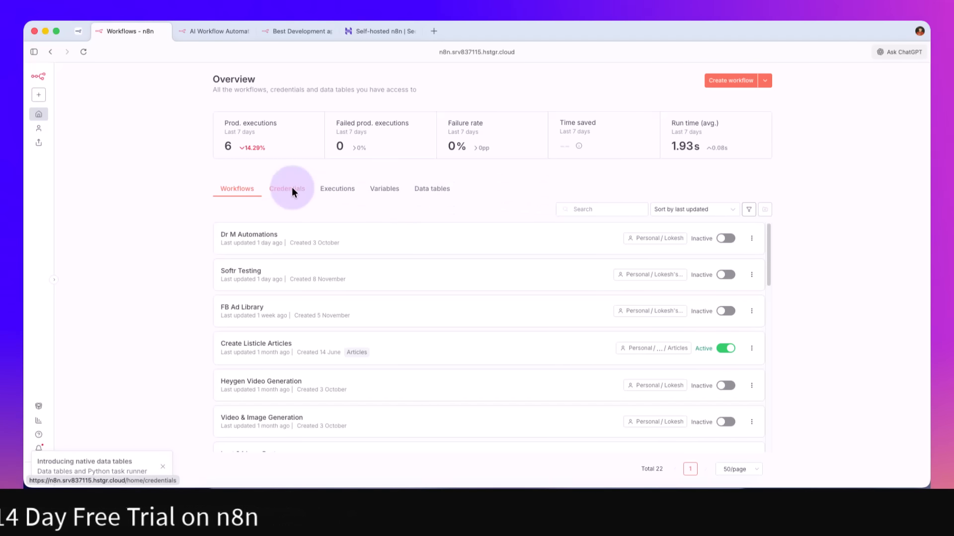
pyautogui.click(278, 33)
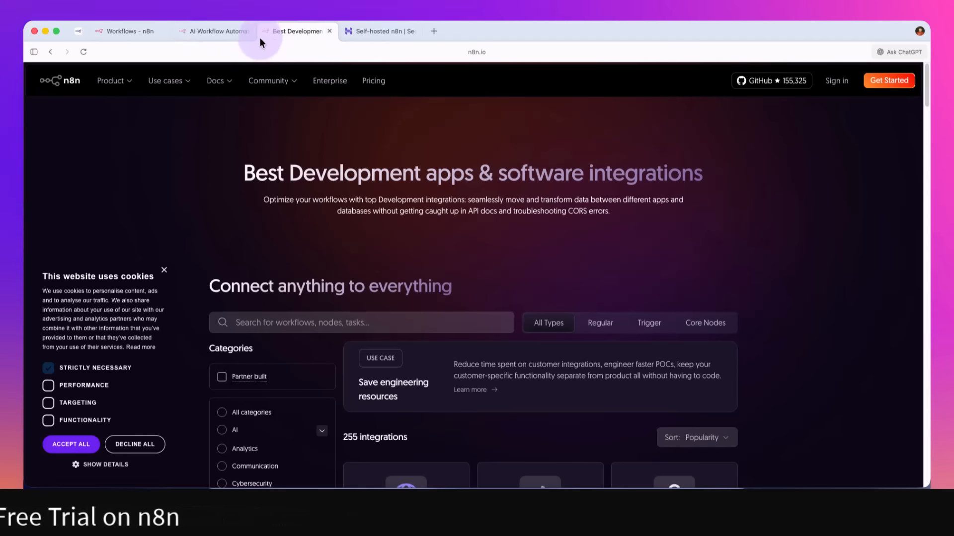
pyautogui.click(135, 30)
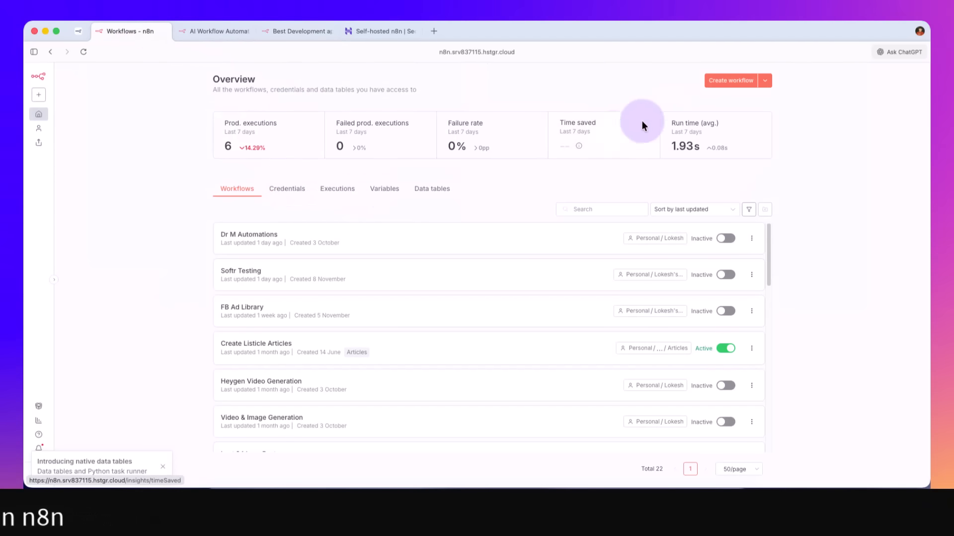
pyautogui.click(764, 83)
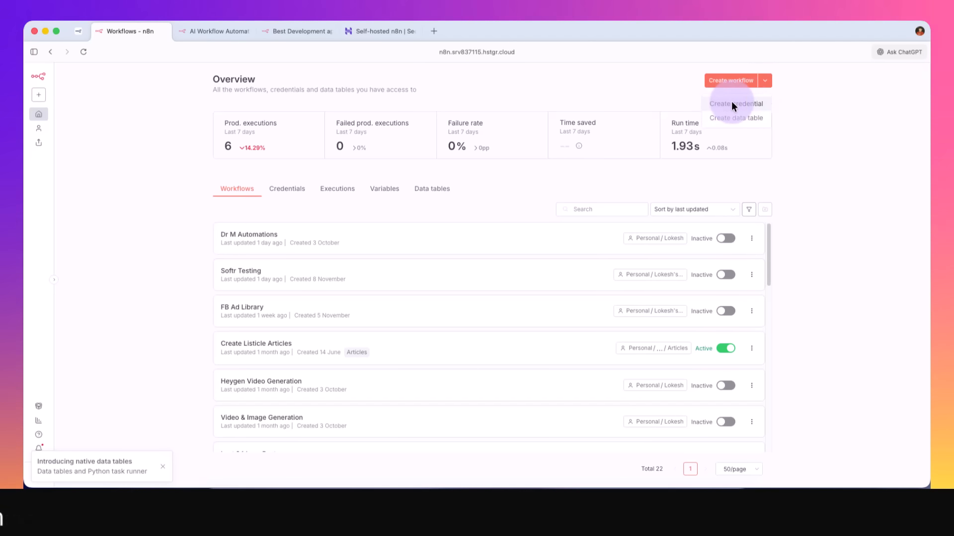
# View the data tables section of the overview.
pyautogui.click(413, 191)
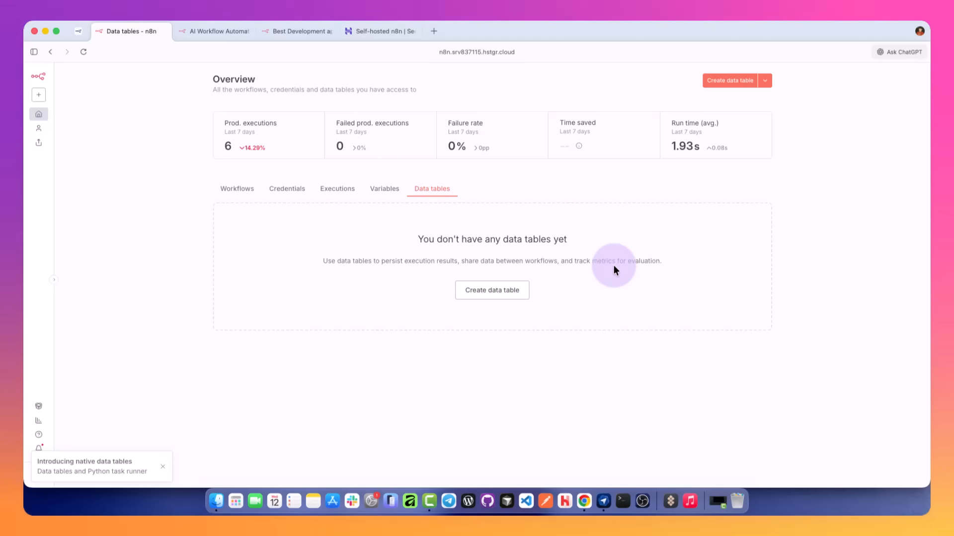
pyautogui.rightClick(612, 267)
pyautogui.click(618, 256)
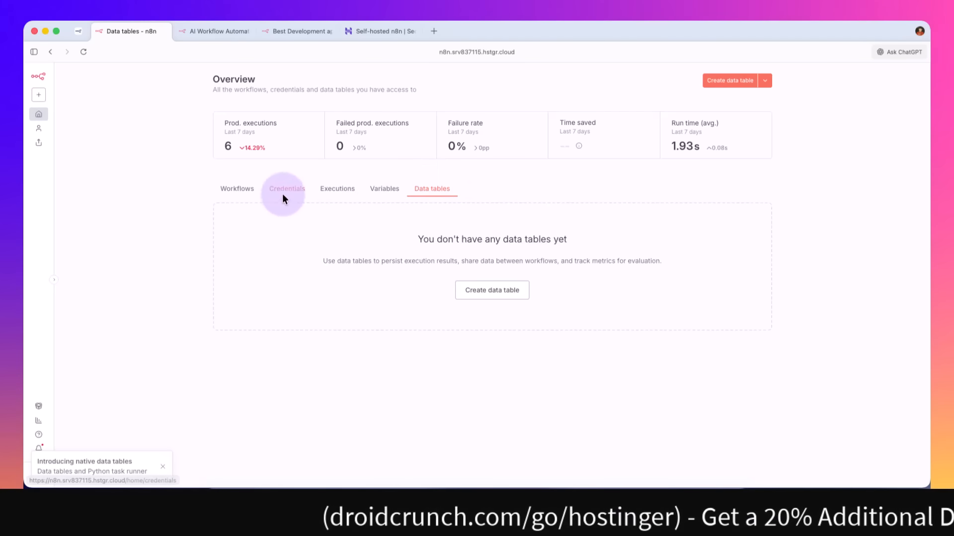
# Review the executions list, open the newest Last 24 hour Posts execution, and return to the overview's workflow list.
pyautogui.click(332, 193)
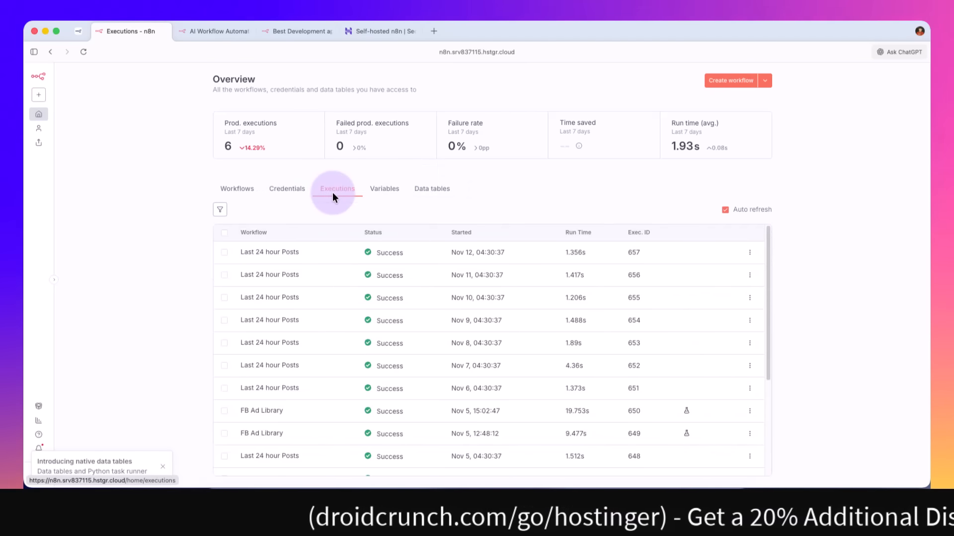
pyautogui.click(272, 293)
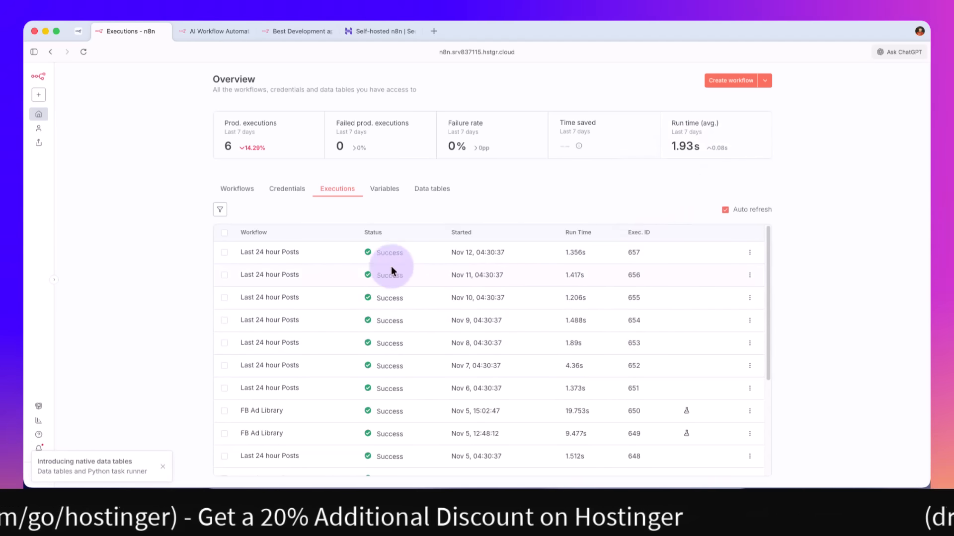
pyautogui.click(268, 252)
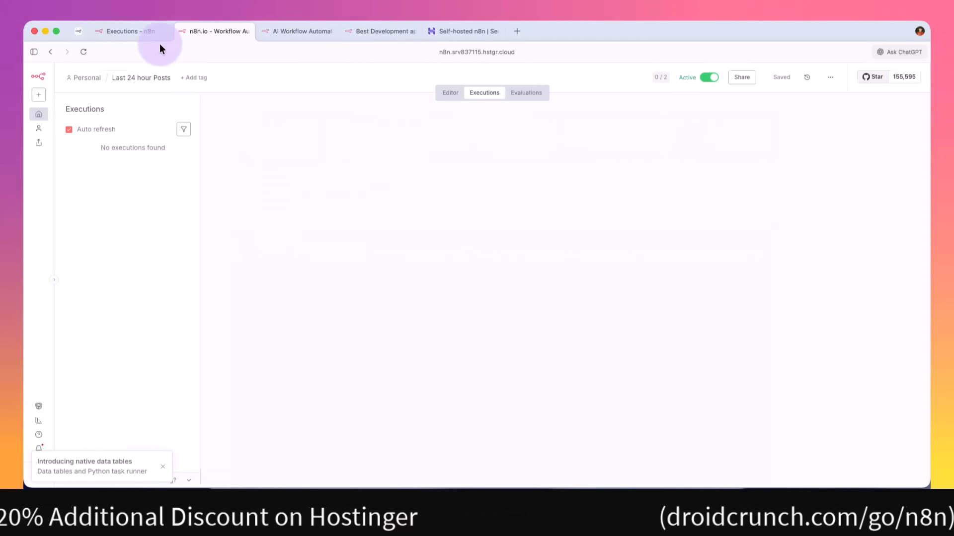
pyautogui.click(130, 34)
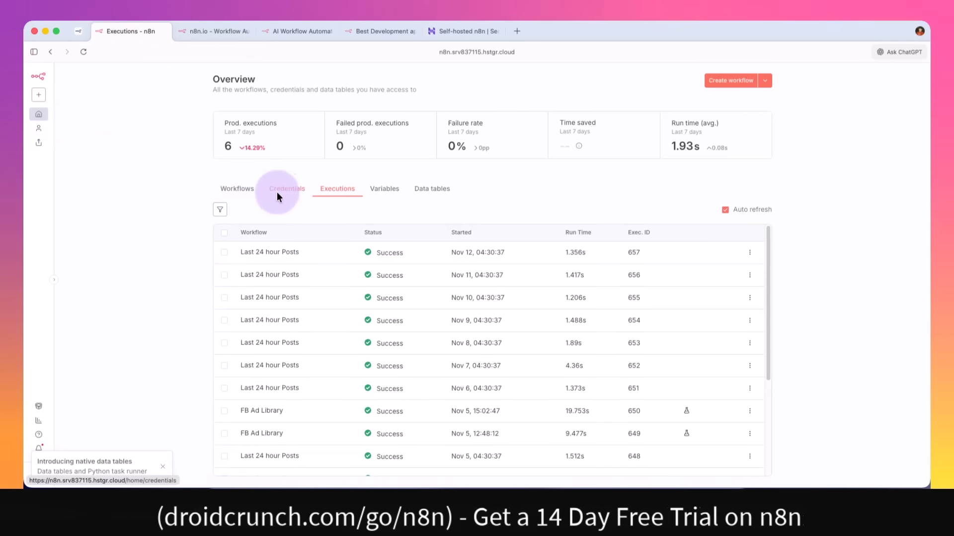
pyautogui.click(232, 192)
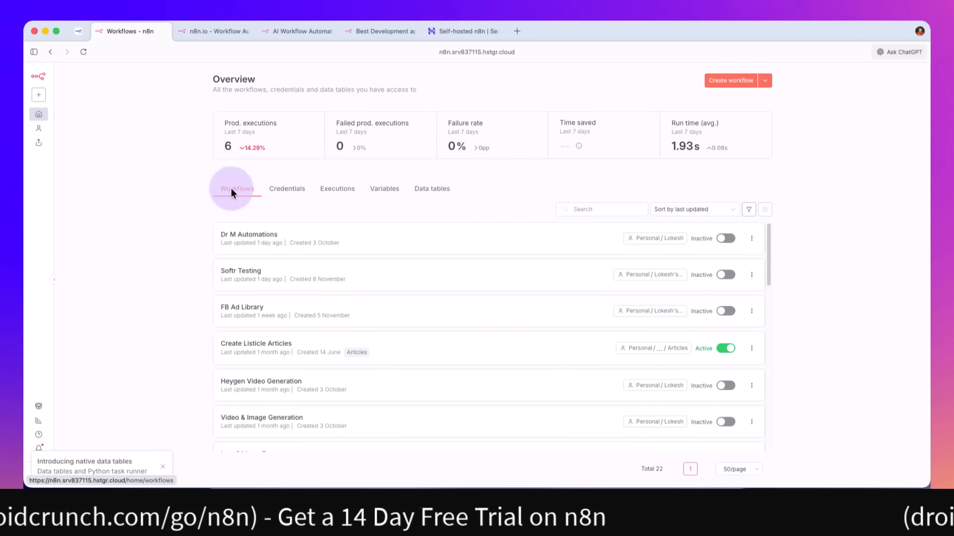
# Create a new workflow in the personal testing folder and name it N8n Testing.
pyautogui.click(38, 129)
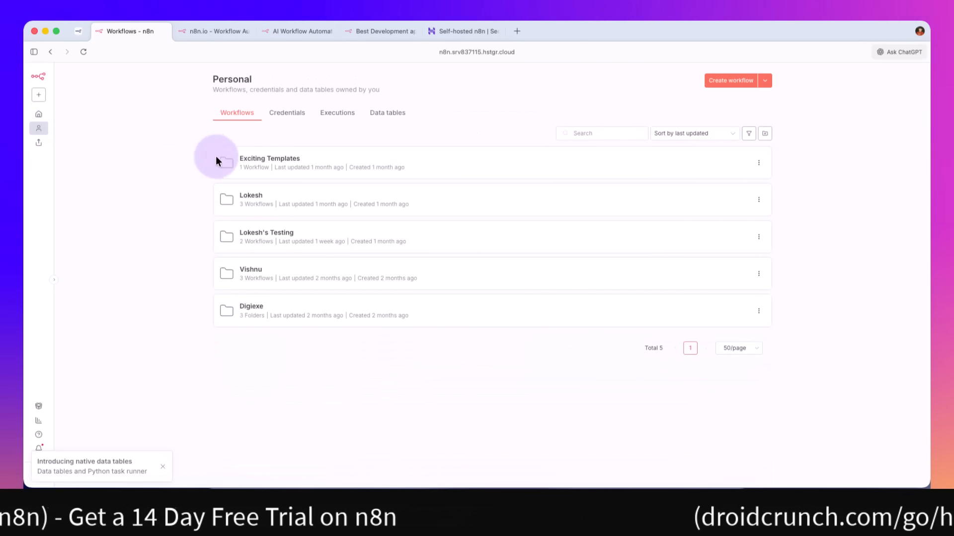
pyautogui.click(271, 226)
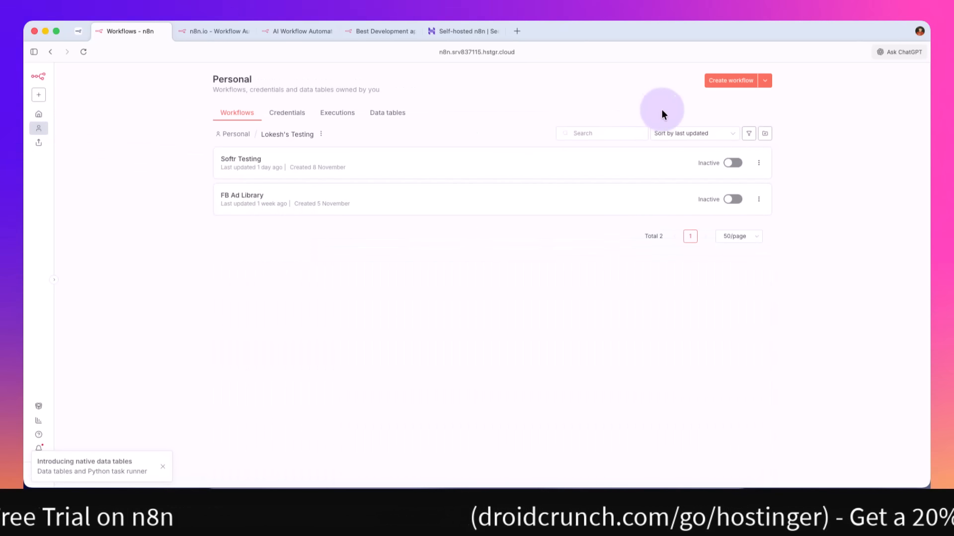
pyautogui.click(711, 85)
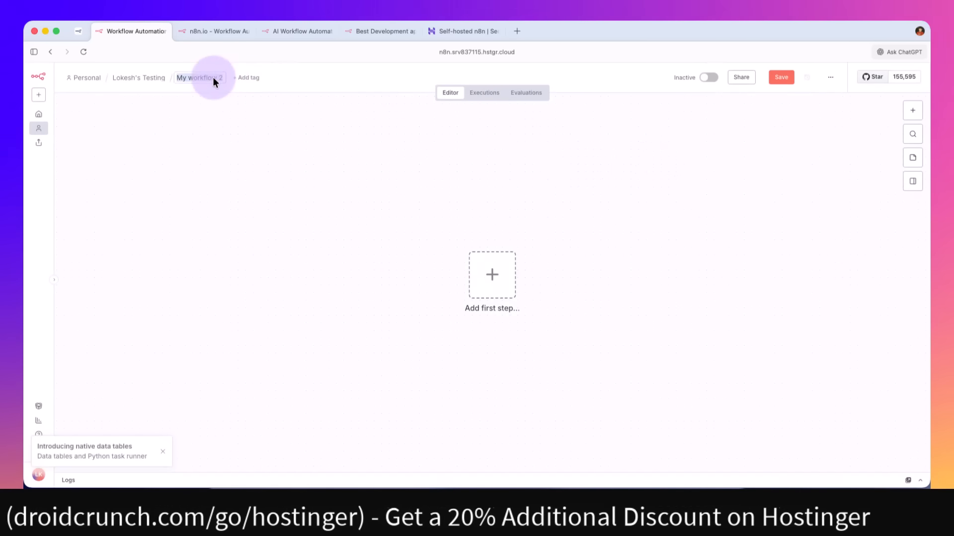
pyautogui.write('N8')
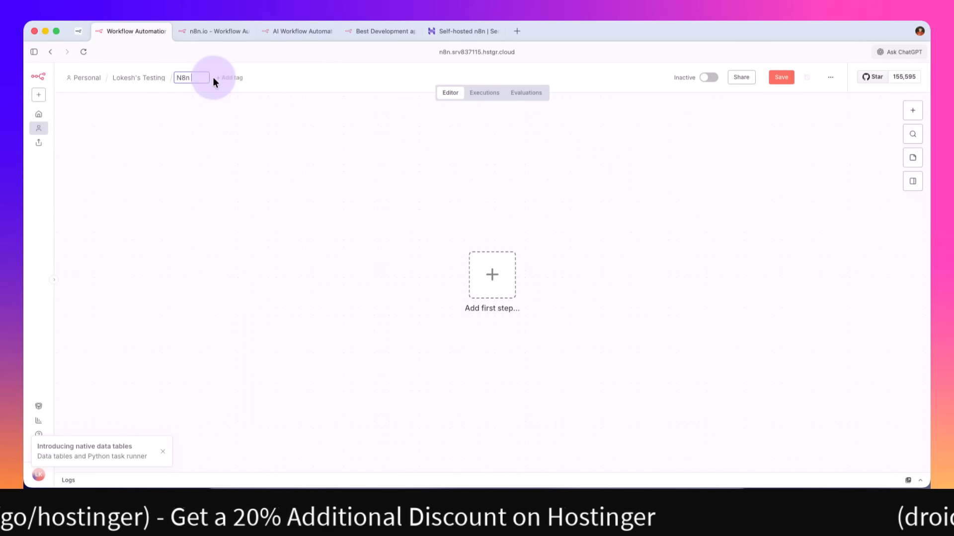
pyautogui.write('n Testing')
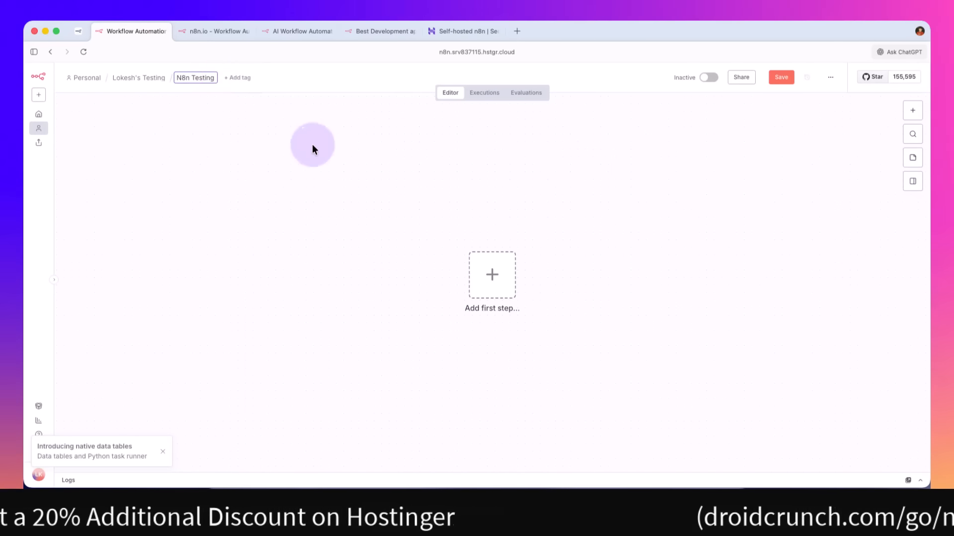
pyautogui.click(313, 145)
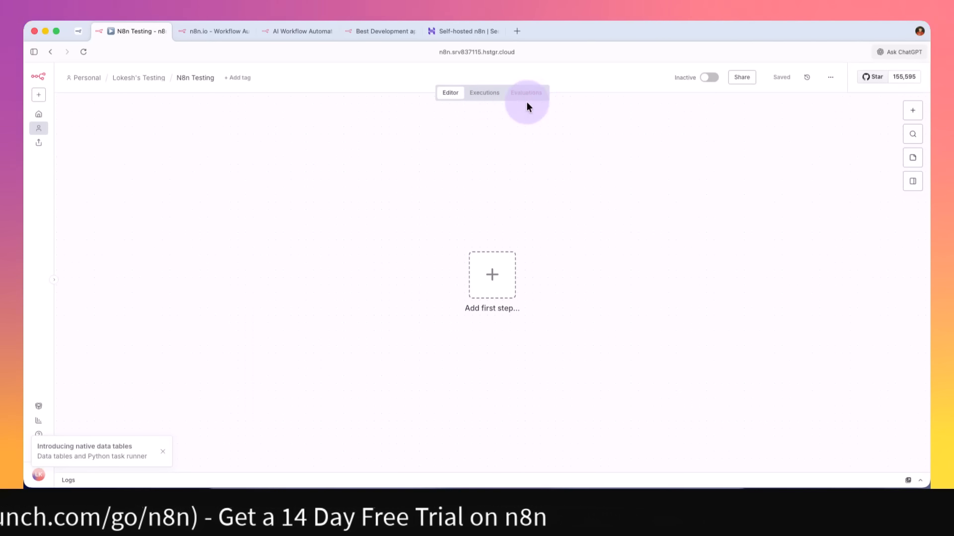
# Add an On chat message trigger as the workflow's first node, keeping its default parameters.
pyautogui.click(915, 106)
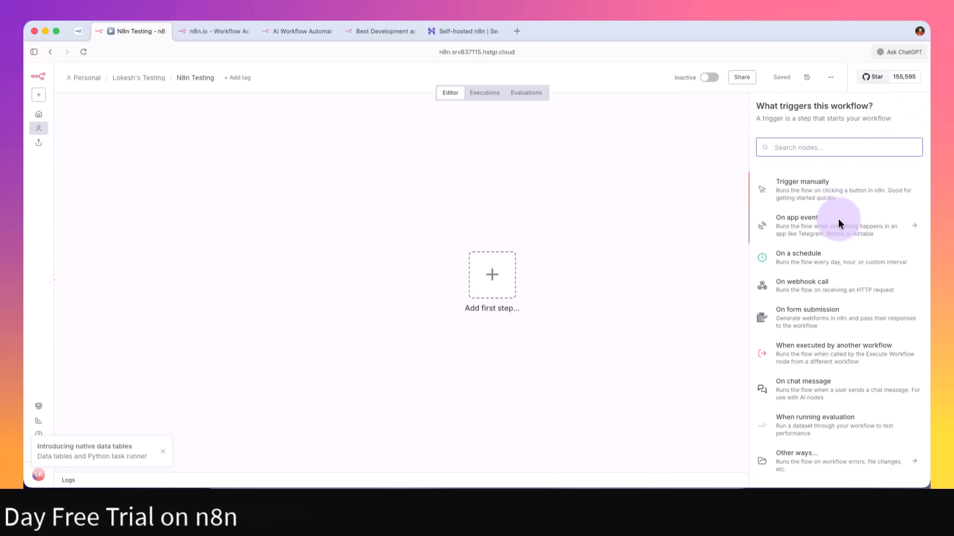
pyautogui.click(587, 230)
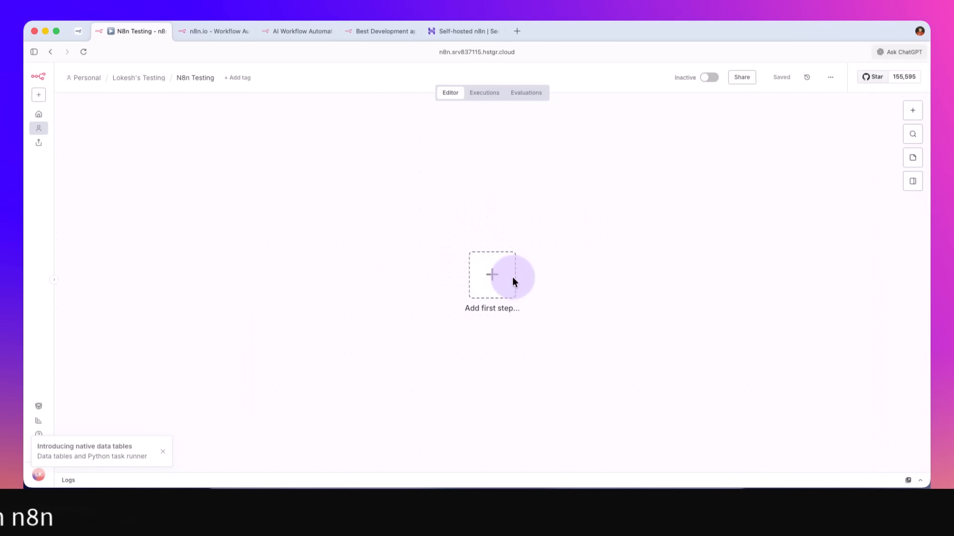
pyautogui.click(908, 114)
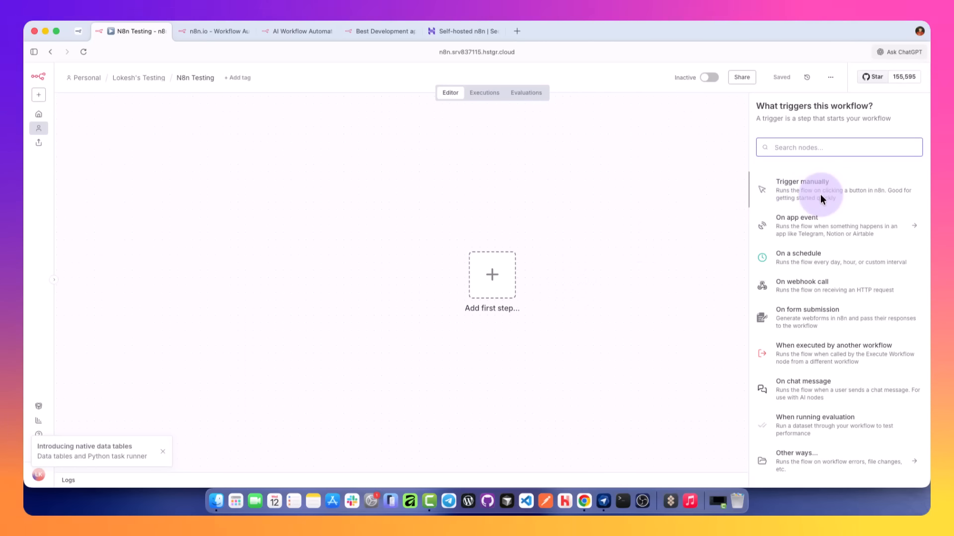
pyautogui.click(806, 386)
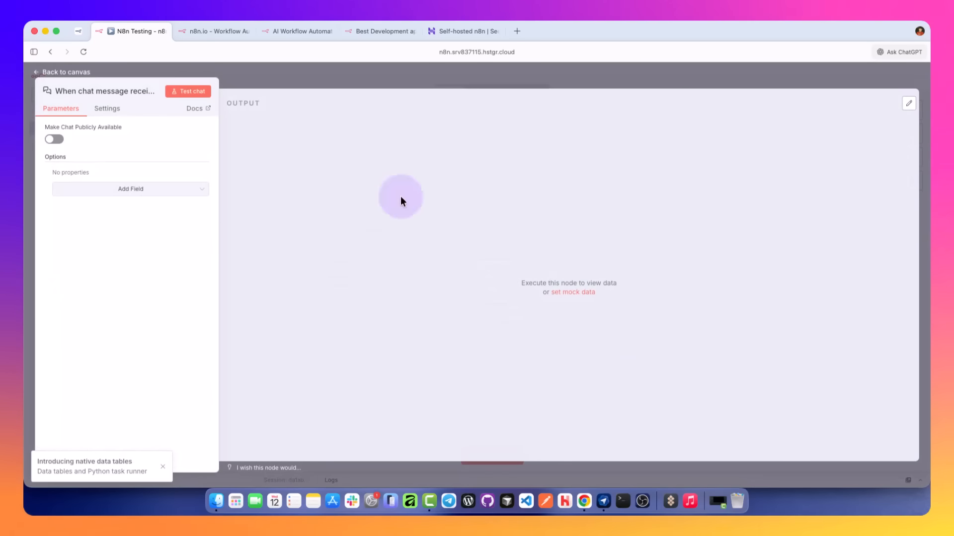
pyautogui.click(441, 67)
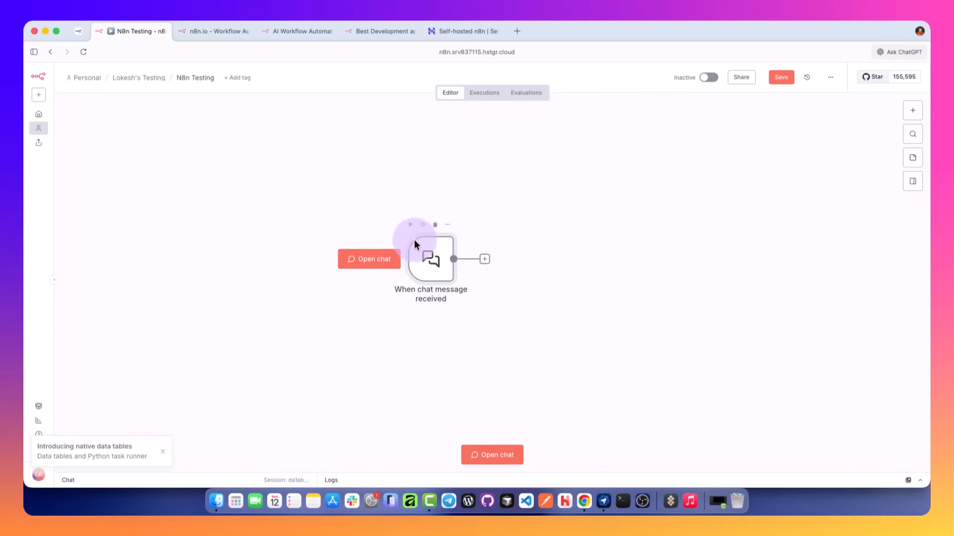
# Find the AI Agent node and connect it after the chat message trigger.
pyautogui.click(450, 242)
pyautogui.click(777, 139)
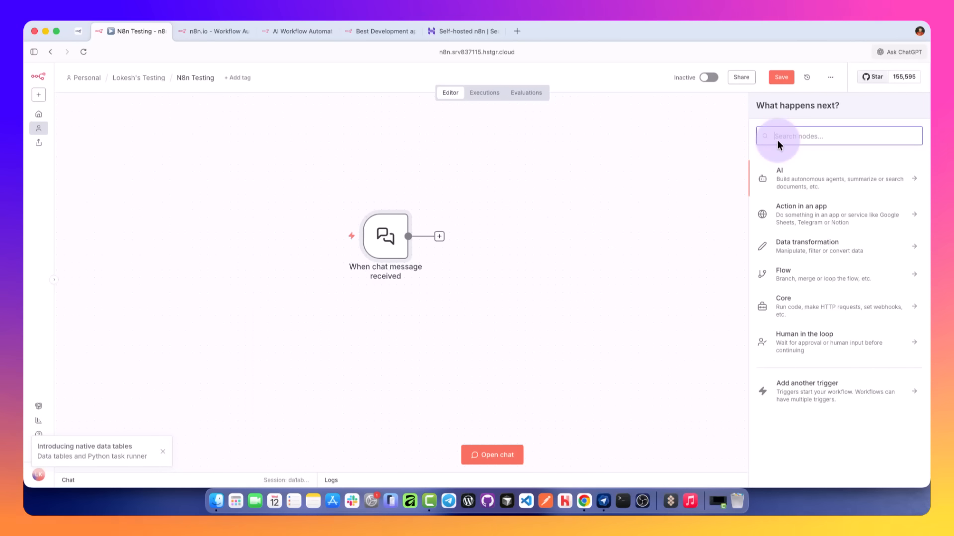
pyautogui.write('aig')
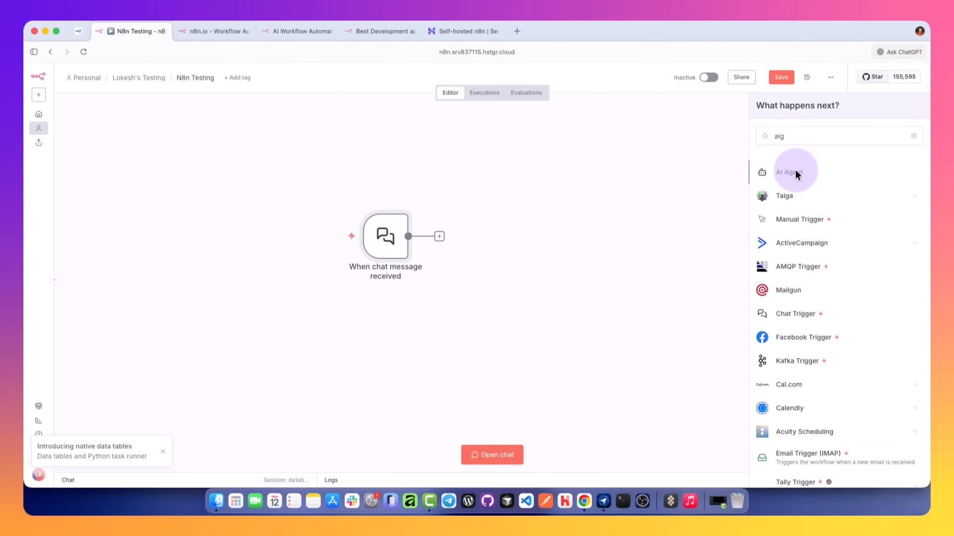
pyautogui.click(794, 170)
# Use the Connected Chat Trigger Node as the AI Agent's prompt source and add the System Message option with its default text.
pyautogui.click(440, 176)
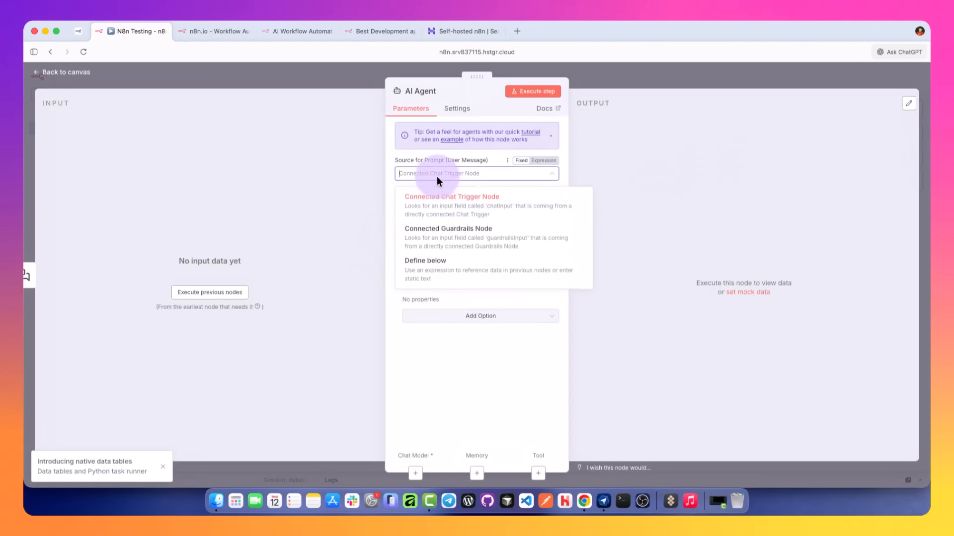
pyautogui.click(415, 197)
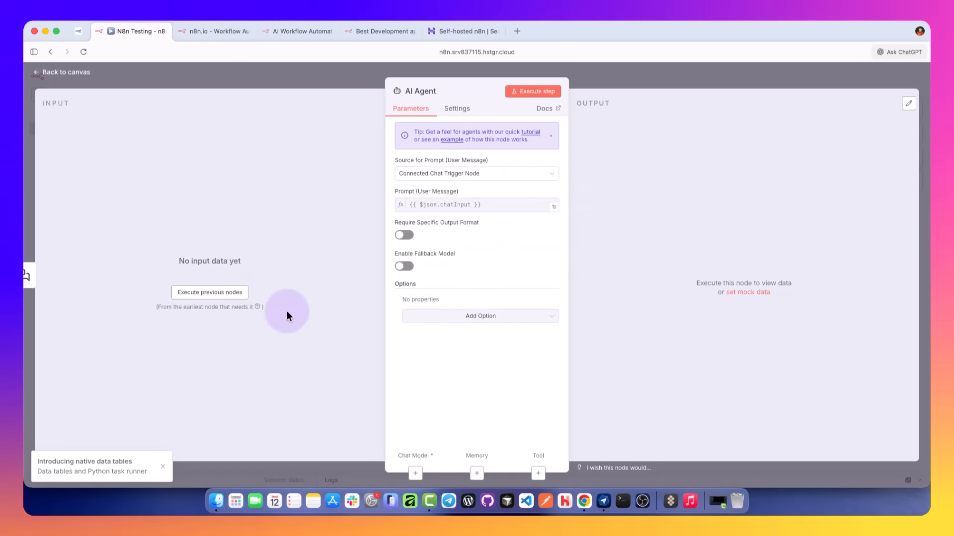
pyautogui.click(444, 208)
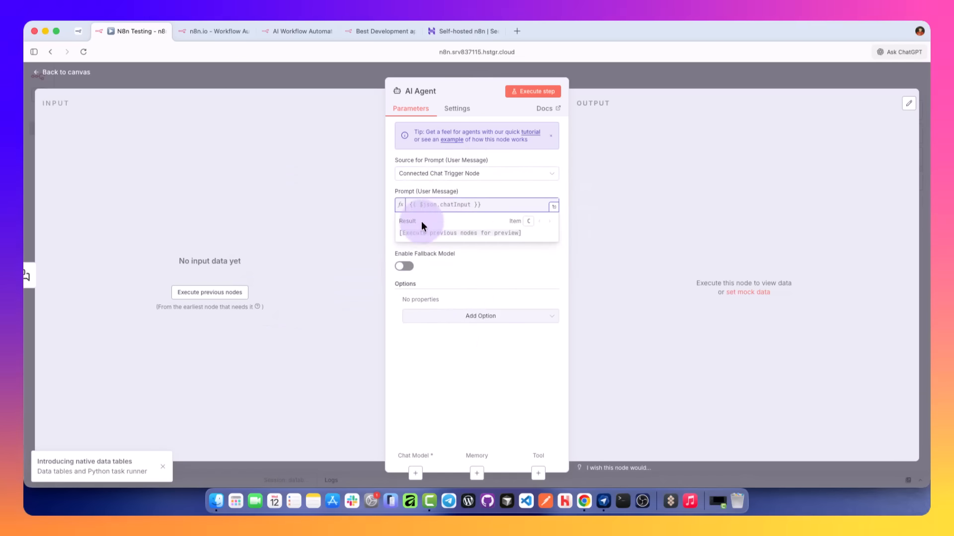
pyautogui.click(388, 230)
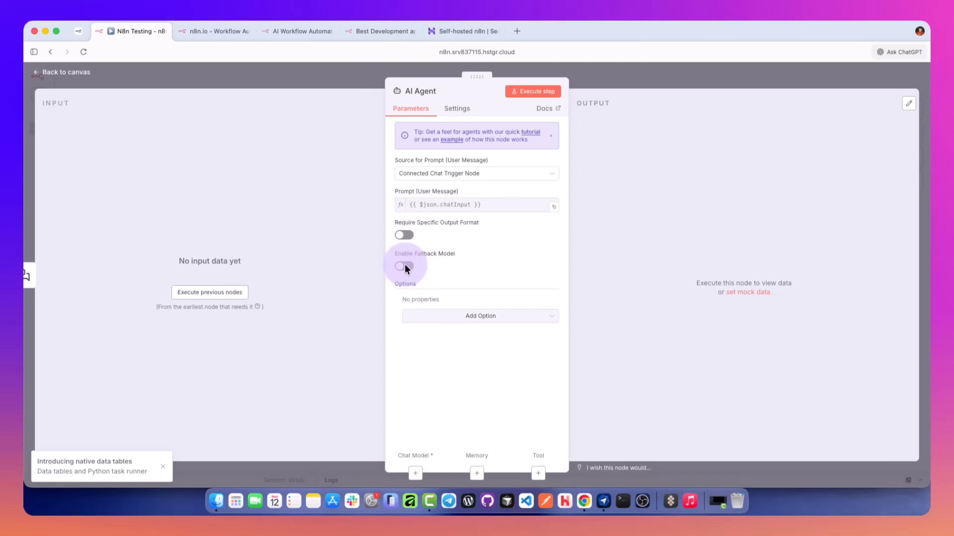
pyautogui.click(463, 317)
pyautogui.click(457, 336)
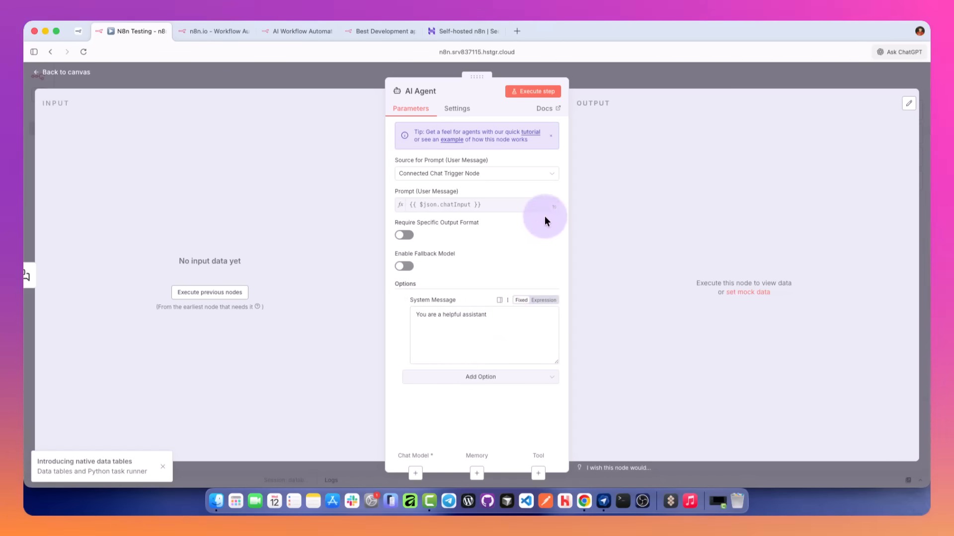
pyautogui.click(601, 83)
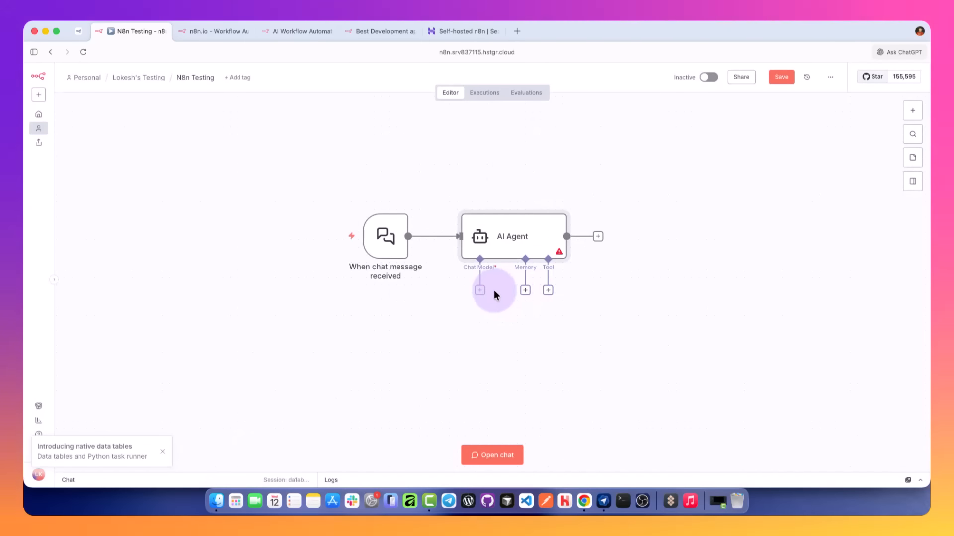
# Attach an Anthropic Chat Model to the AI Agent's chat model connection.
pyautogui.click(479, 290)
pyautogui.click(803, 213)
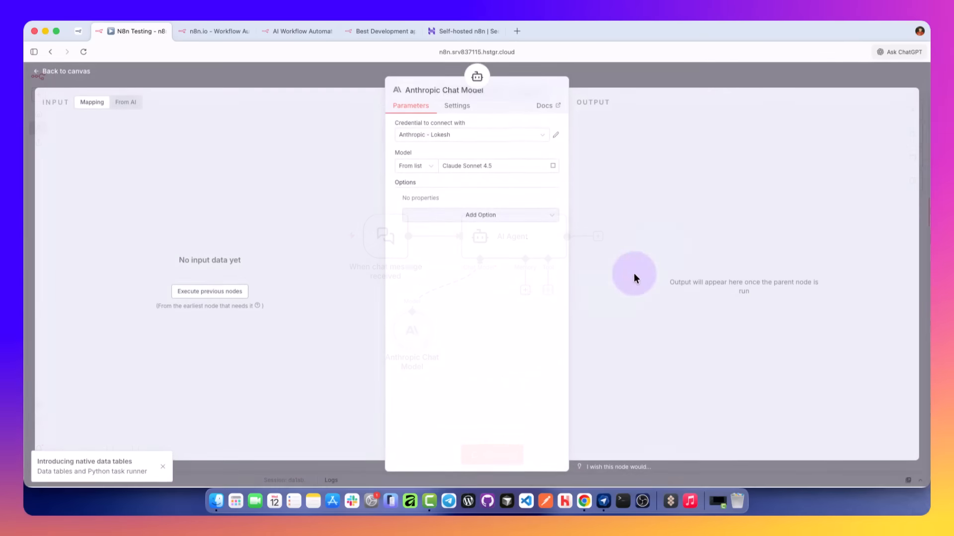
# Browse the tools available for the AI Agent's Tool connection and review the chat trigger's parameters.
pyautogui.click(599, 79)
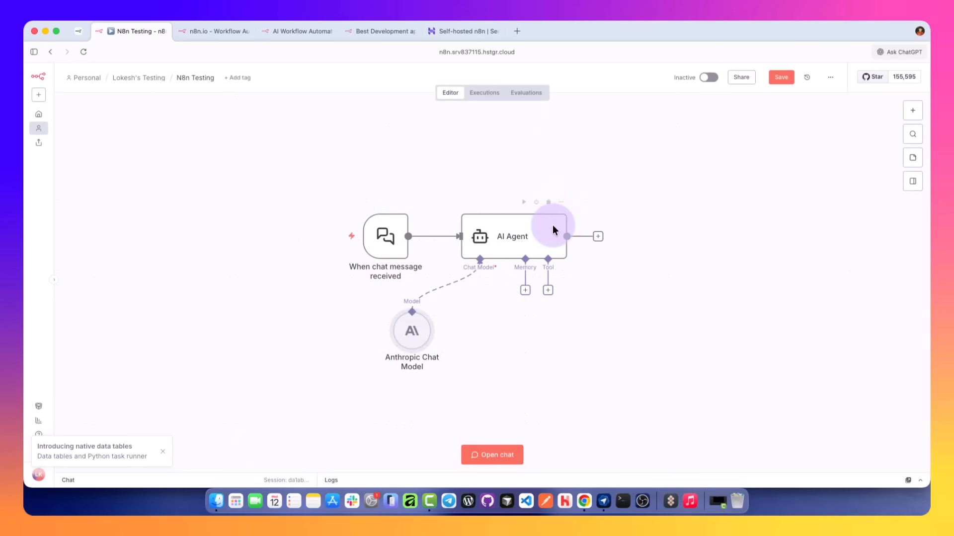
pyautogui.click(547, 290)
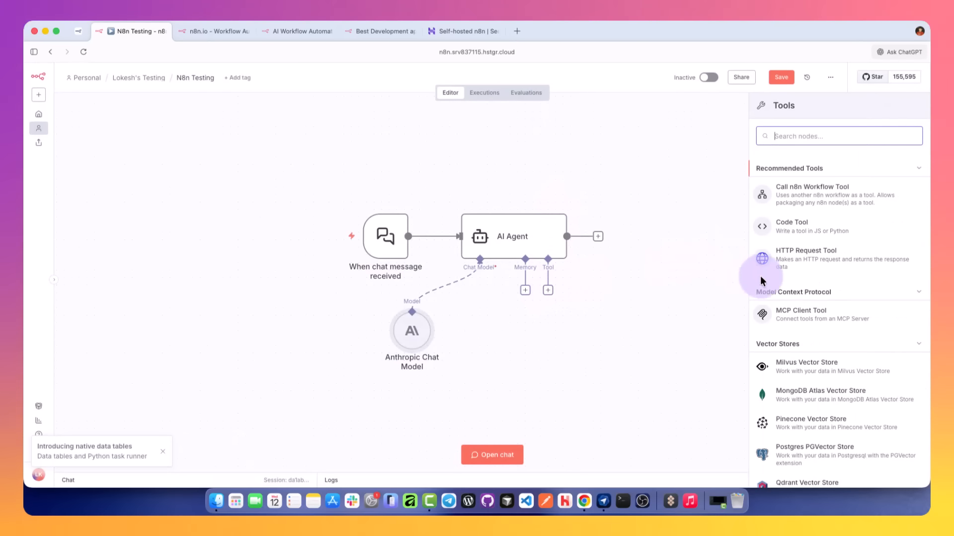
pyautogui.scroll(-15, 776, 278)
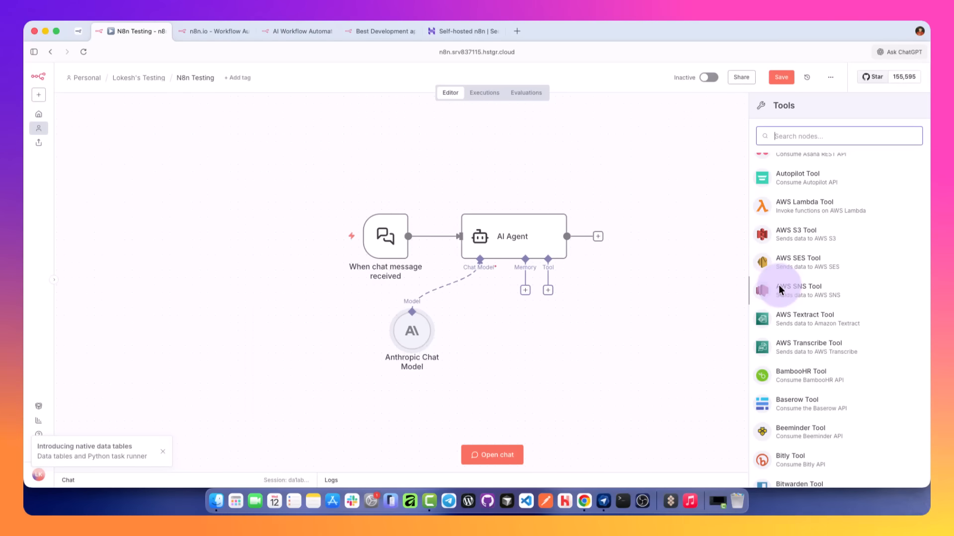
pyautogui.click(415, 333)
pyautogui.doubleClick(383, 253)
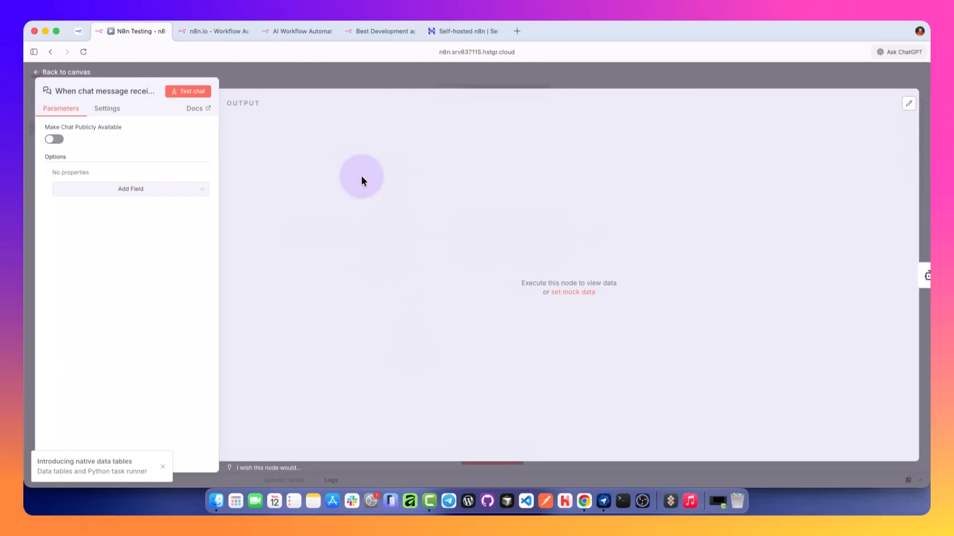
pyautogui.click(355, 87)
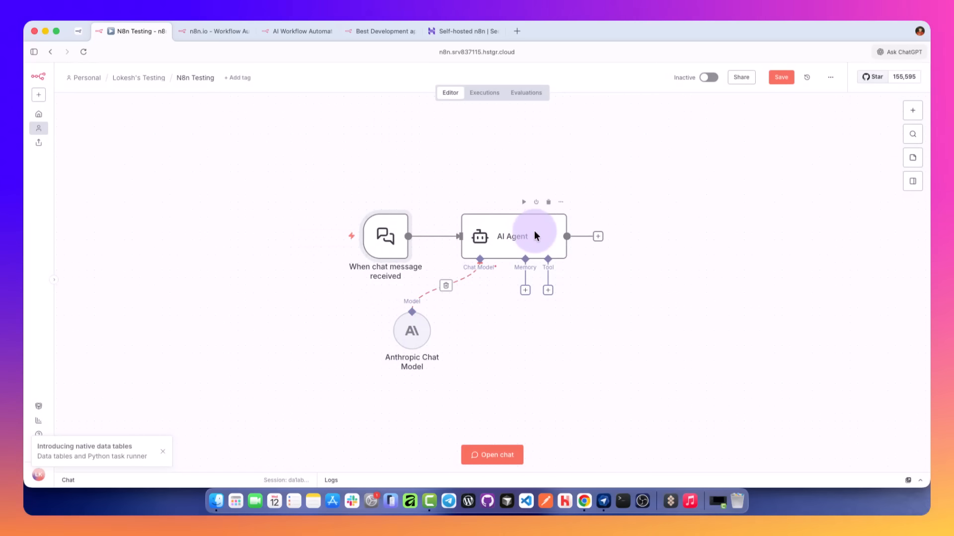
pyautogui.click(548, 290)
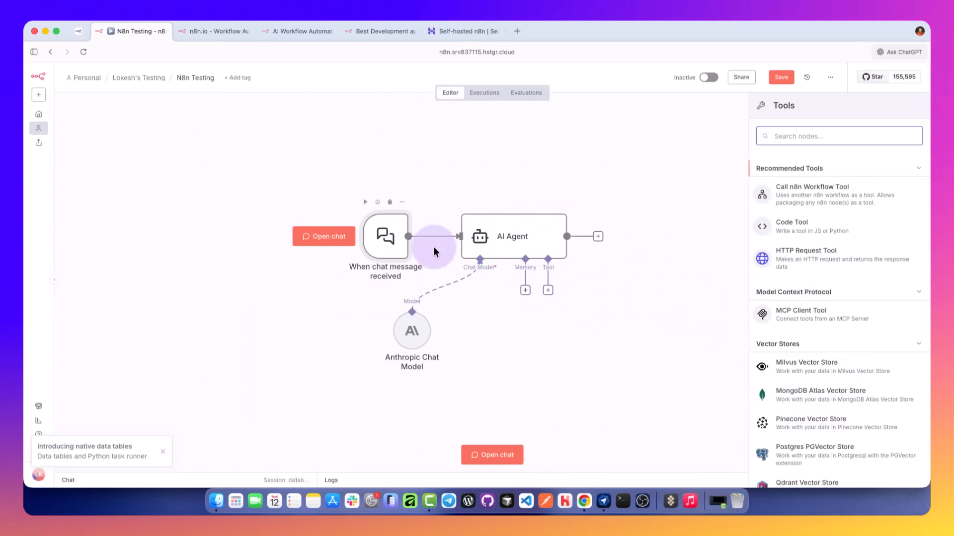
pyautogui.scroll(-7, 794, 315)
pyautogui.scroll(-5, 830, 314)
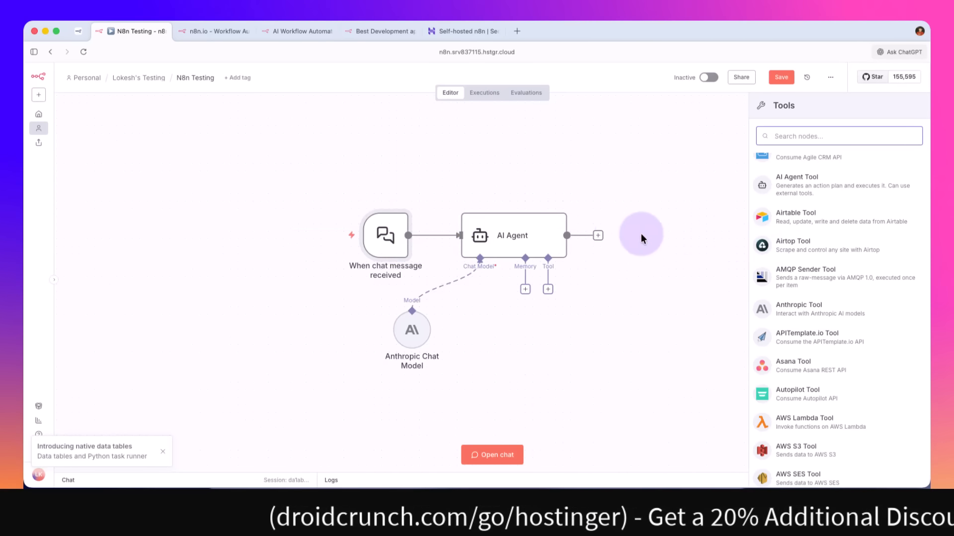
pyautogui.click(529, 237)
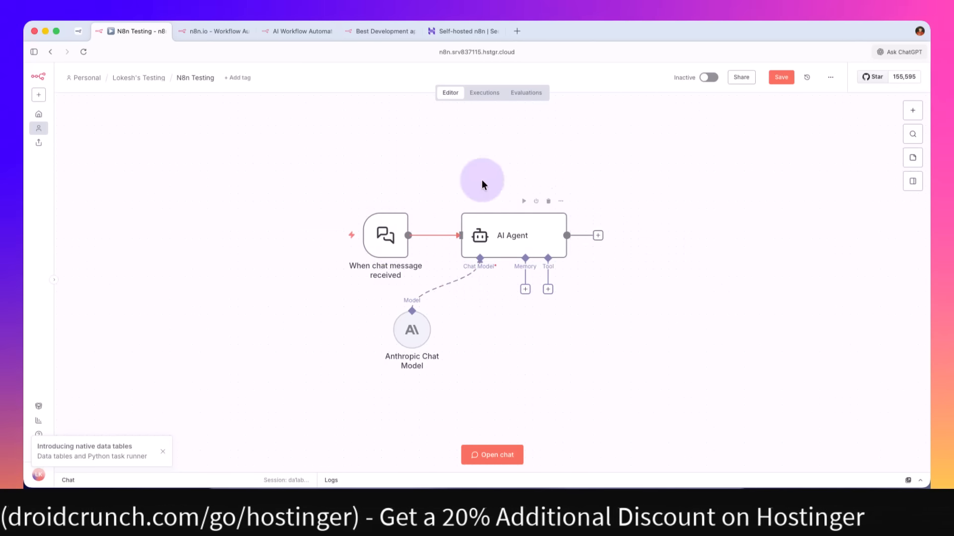
# Delete the chat trigger, AI Agent and Anthropic Chat Model nodes together to clear the canvas.
pyautogui.click(920, 111)
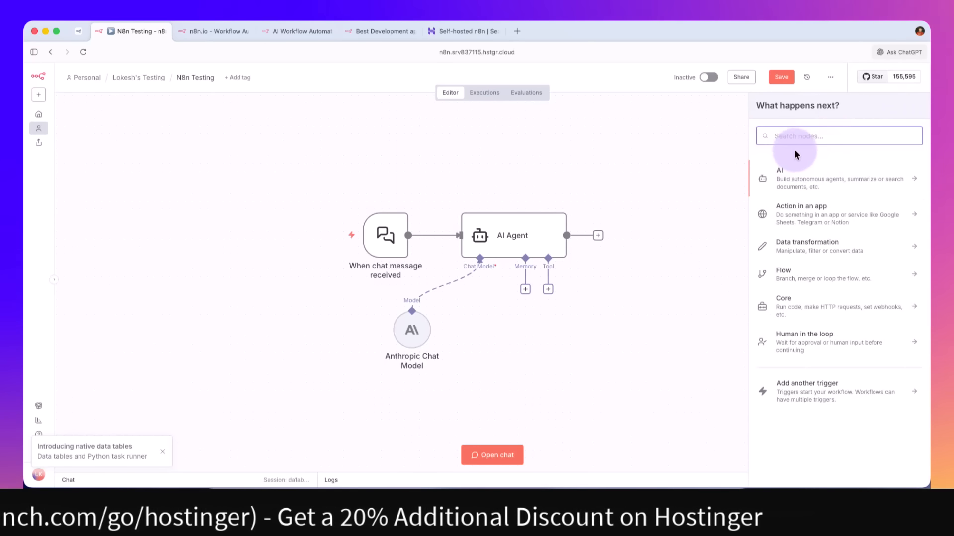
pyautogui.click(528, 181)
pyautogui.moveTo(357, 207); pyautogui.dragTo(648, 362)
pyautogui.press('Delete')
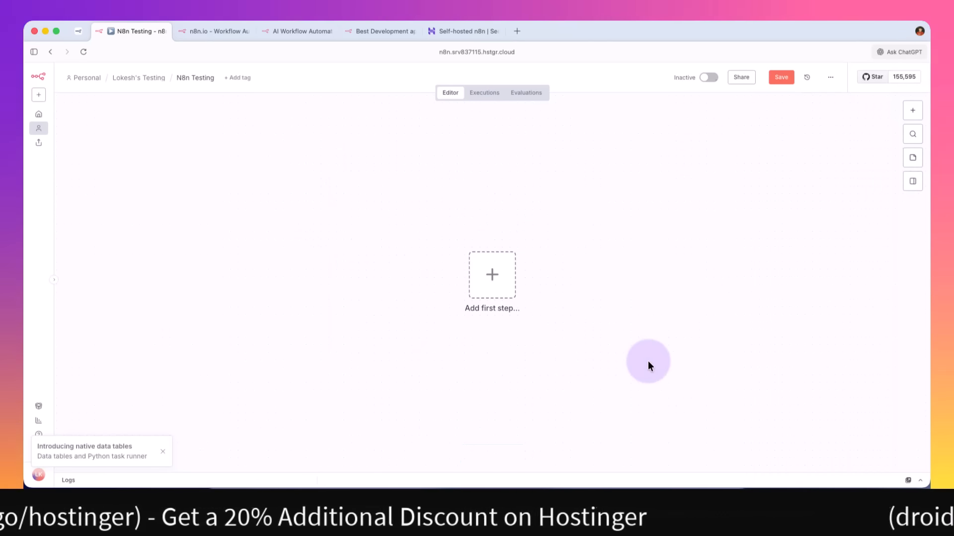
# Look through the available triggers and add an On webhook call trigger as the workflow's first node.
pyautogui.press('Tab')
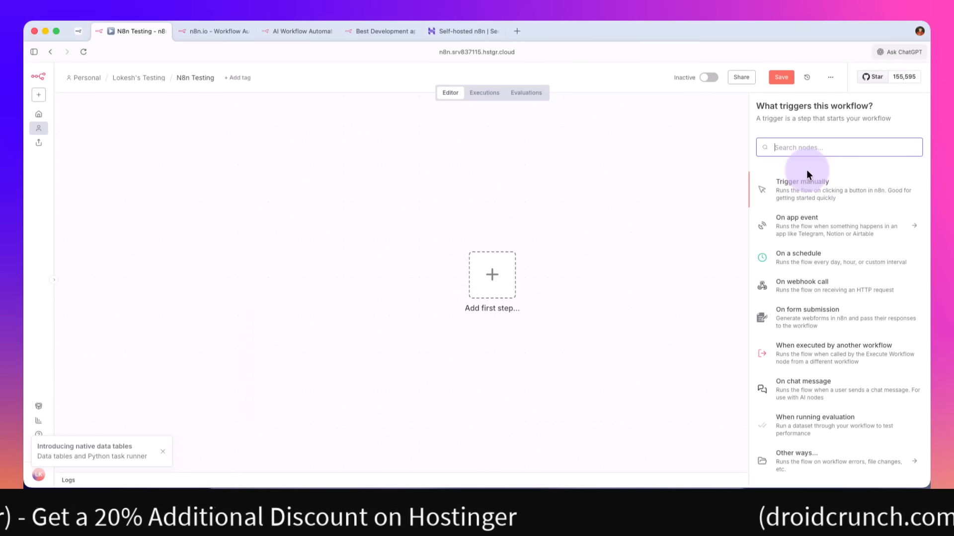
pyautogui.click(715, 132)
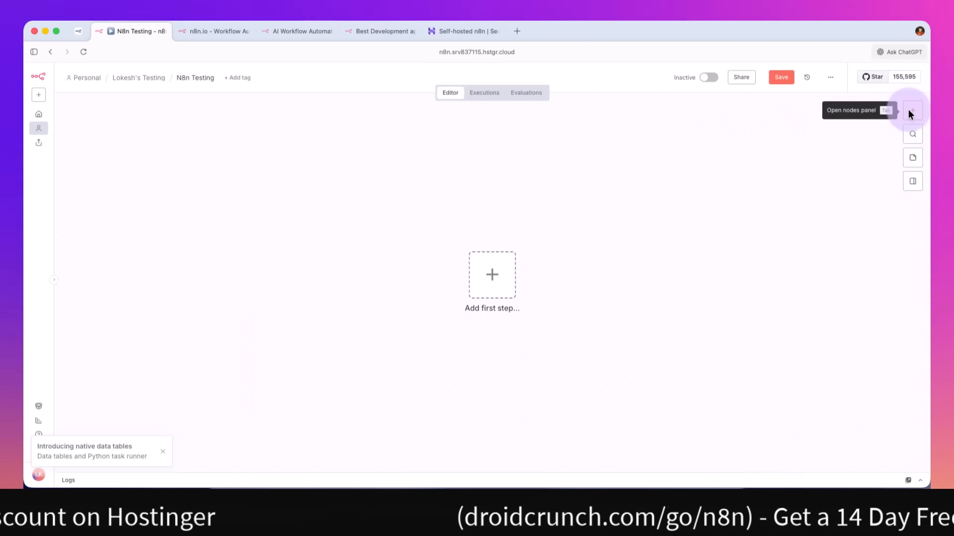
pyautogui.click(912, 113)
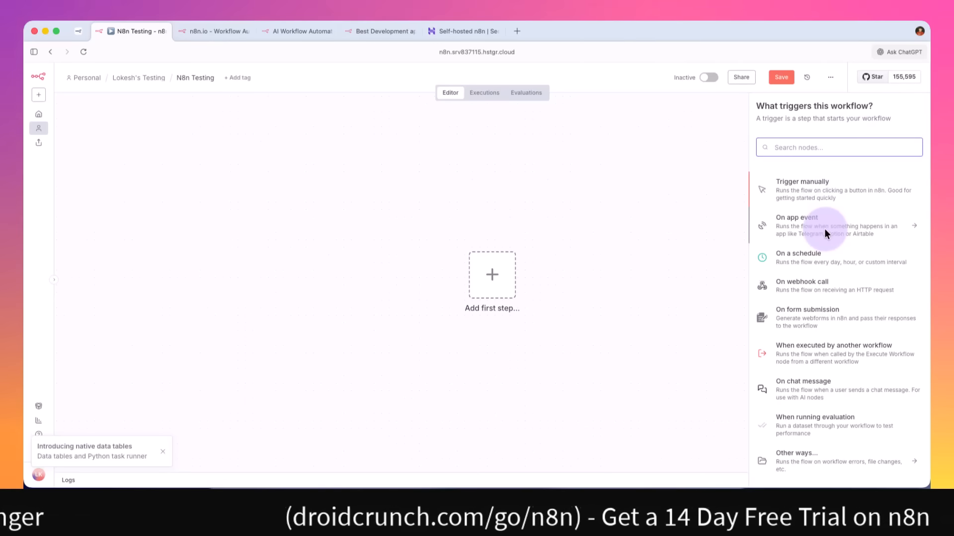
pyautogui.scroll(-1, 823, 273)
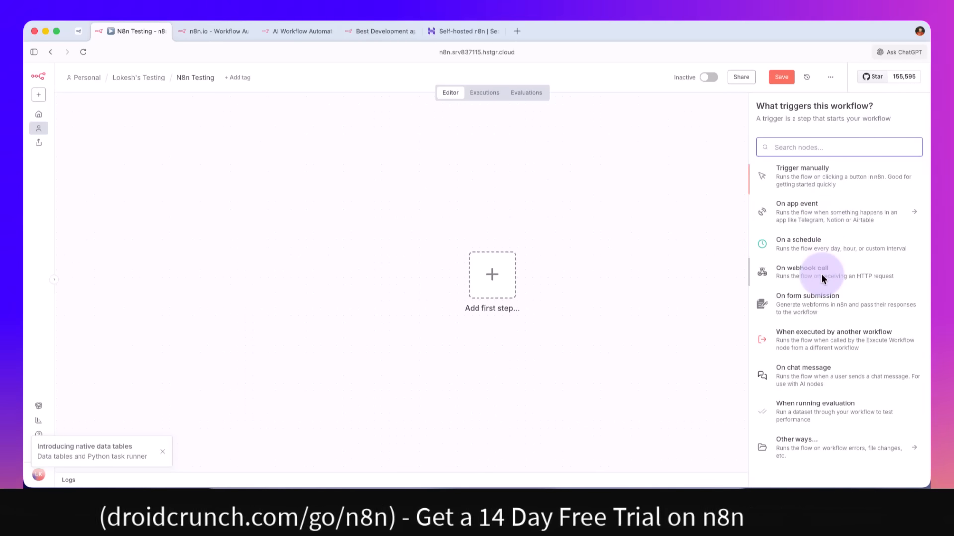
pyautogui.click(822, 273)
pyautogui.click(255, 93)
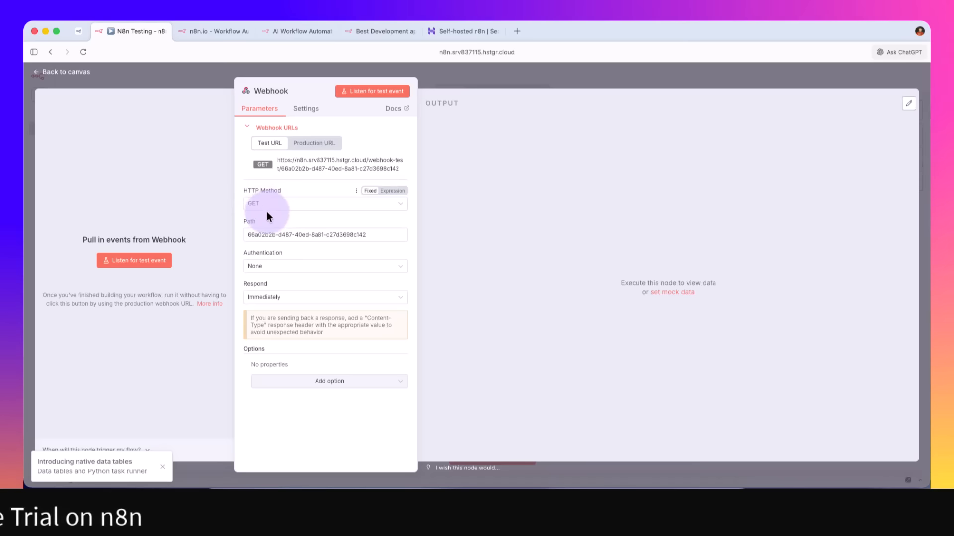
# Set the Webhook node's HTTP method to POST.
pyautogui.click(296, 205)
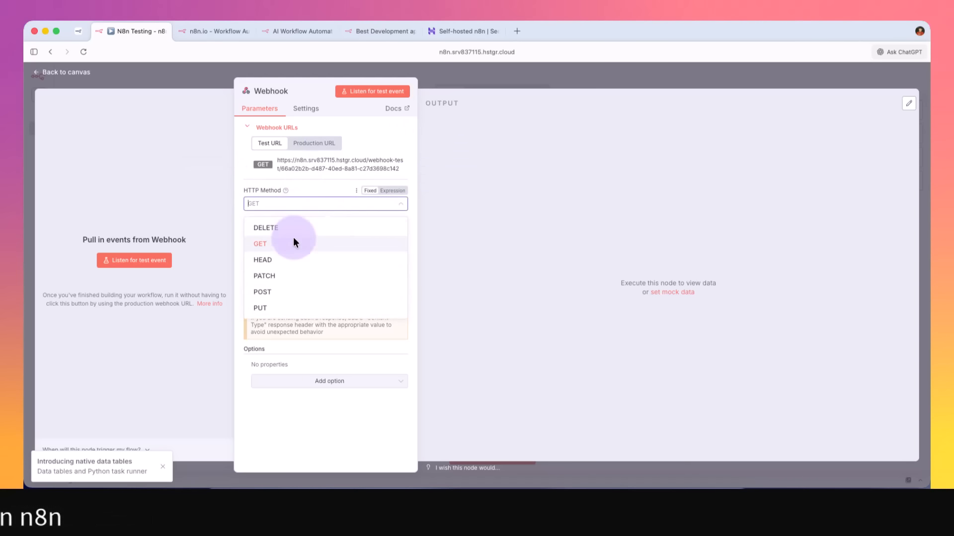
pyautogui.click(287, 290)
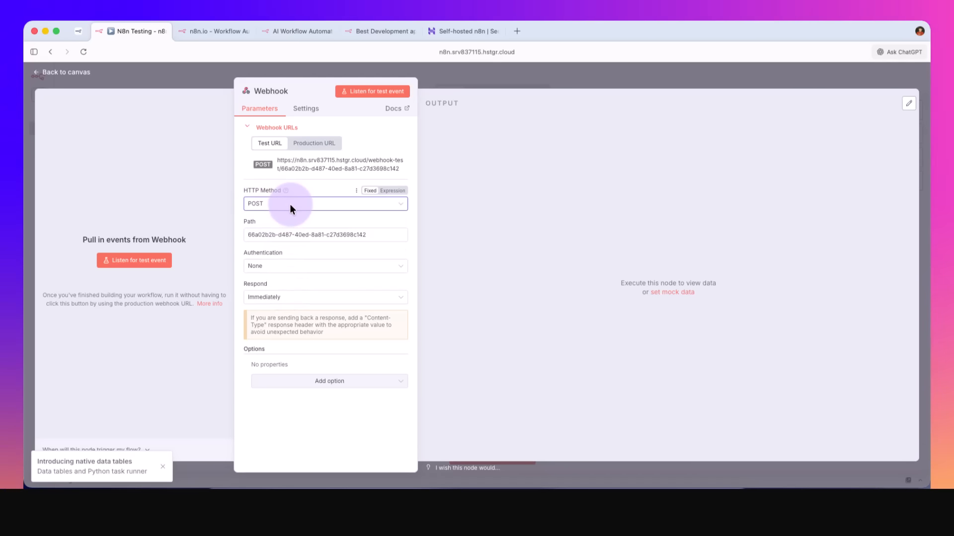
pyautogui.click(273, 201)
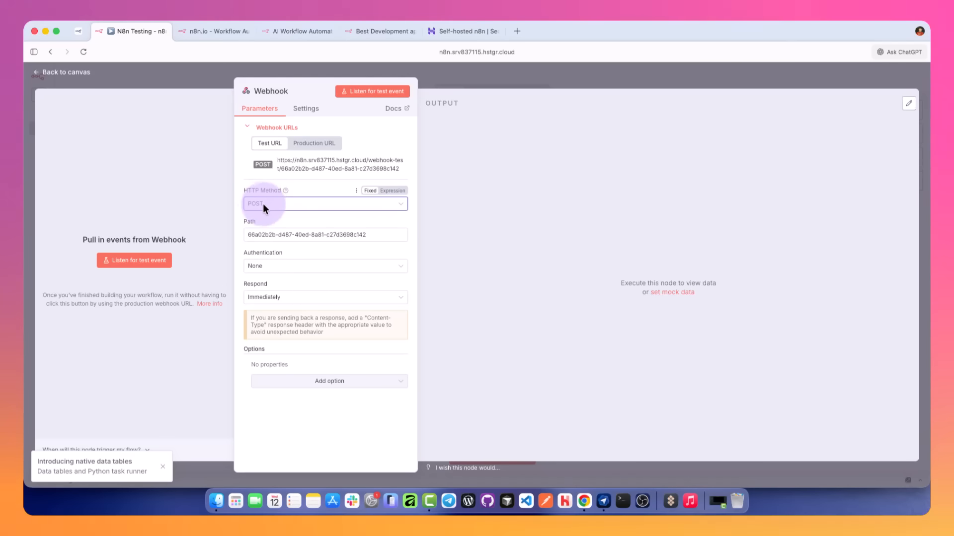
pyautogui.click(284, 207)
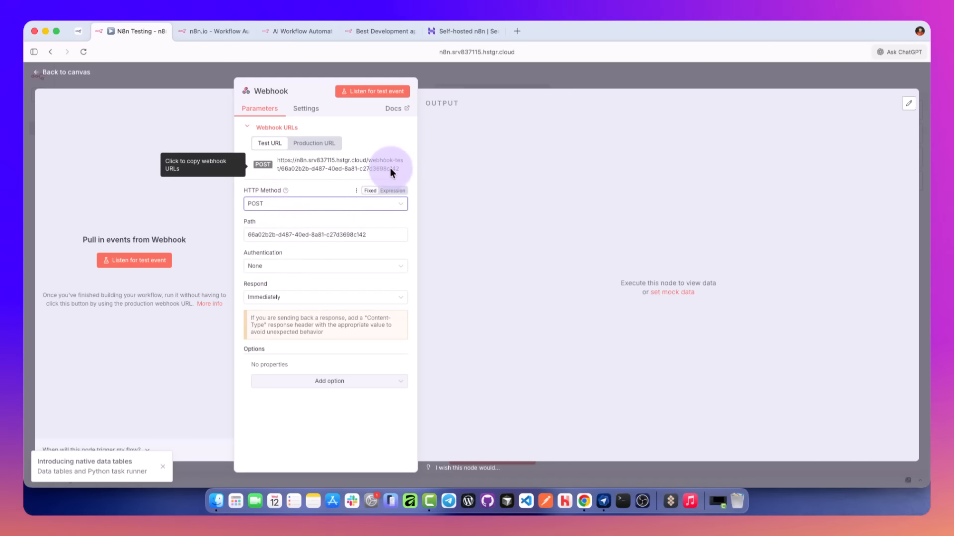
# Review the Webhook node's authentication choices and its general settings, and return to the canvas.
pyautogui.click(300, 266)
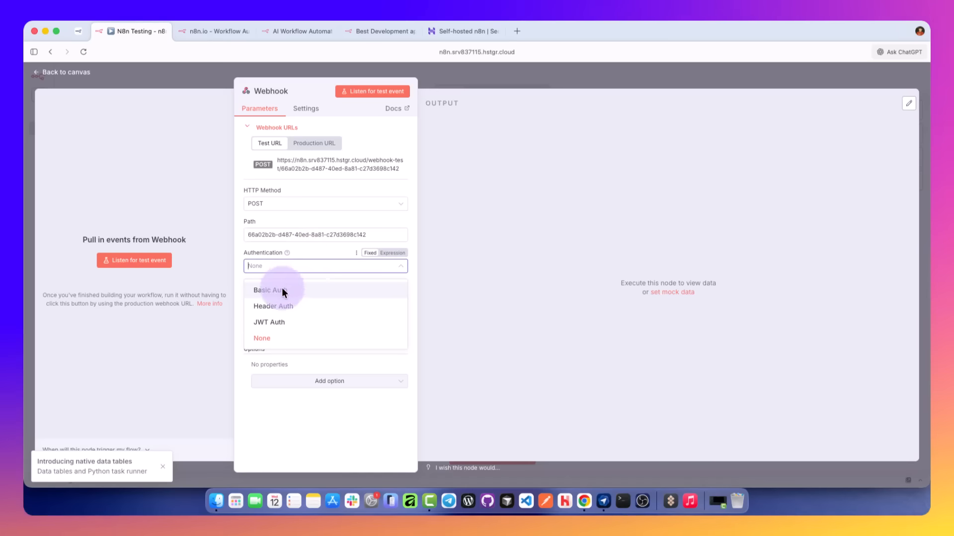
pyautogui.click(316, 254)
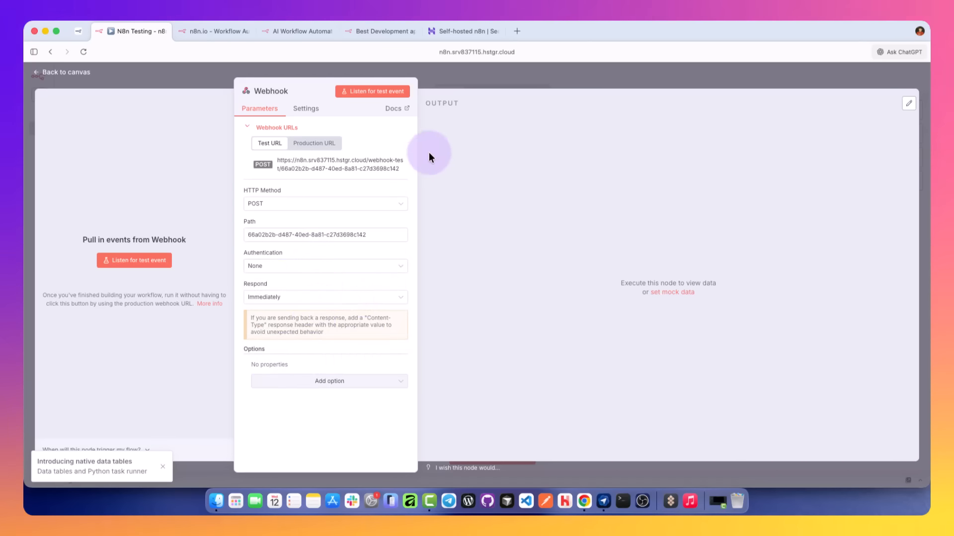
pyautogui.click(297, 113)
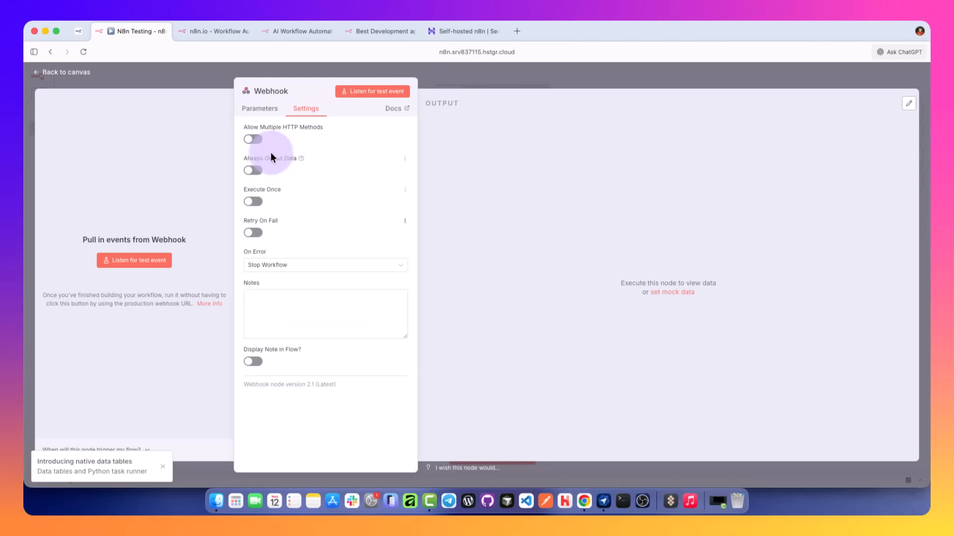
pyautogui.click(261, 109)
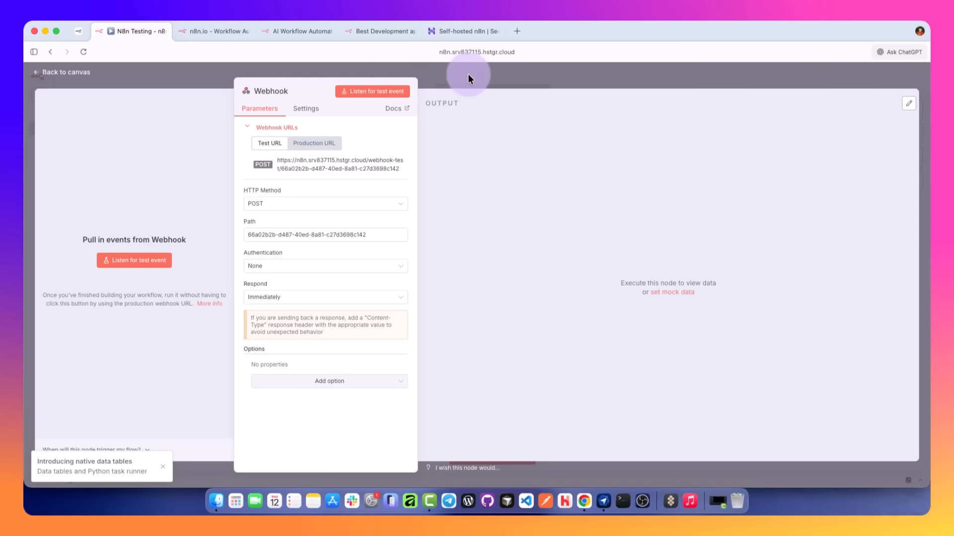
pyautogui.click(468, 73)
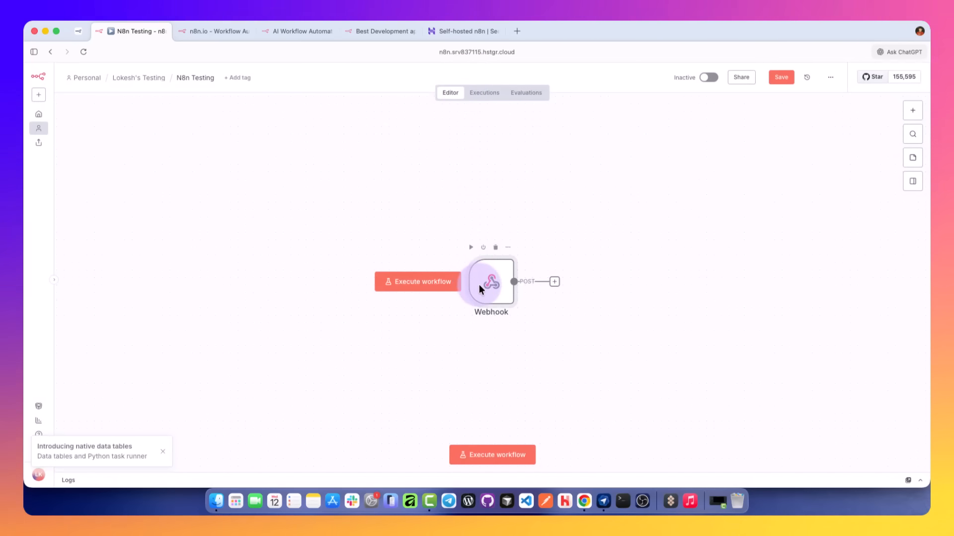
# Reposition the Webhook node up and to the left on the canvas and search for a follow-up node with "web".
pyautogui.moveTo(475, 281); pyautogui.dragTo(333, 255)
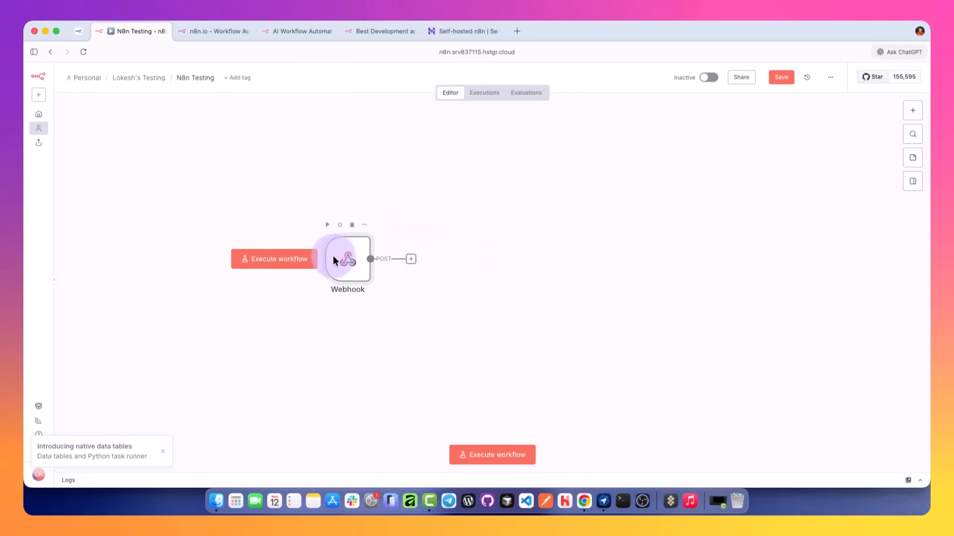
pyautogui.click(412, 260)
pyautogui.write('web')
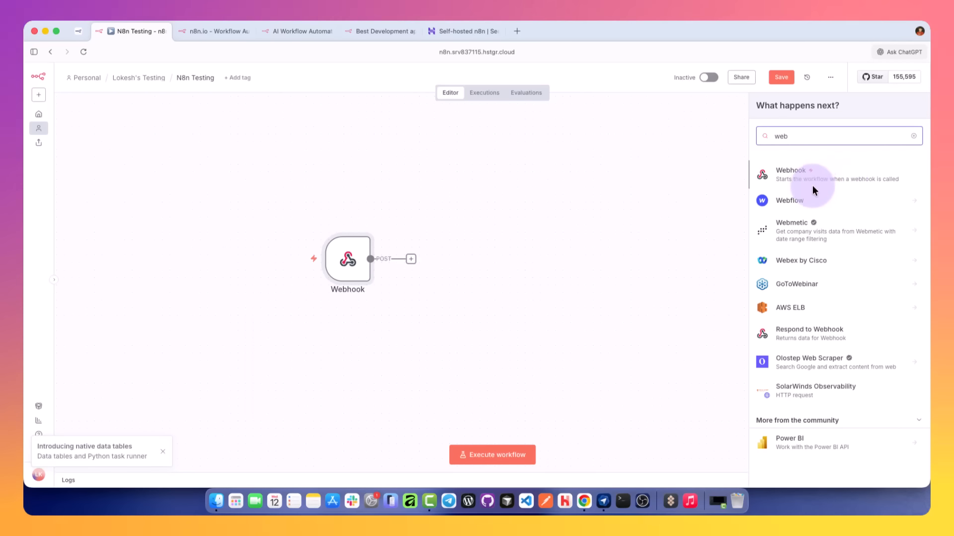
pyautogui.click(706, 181)
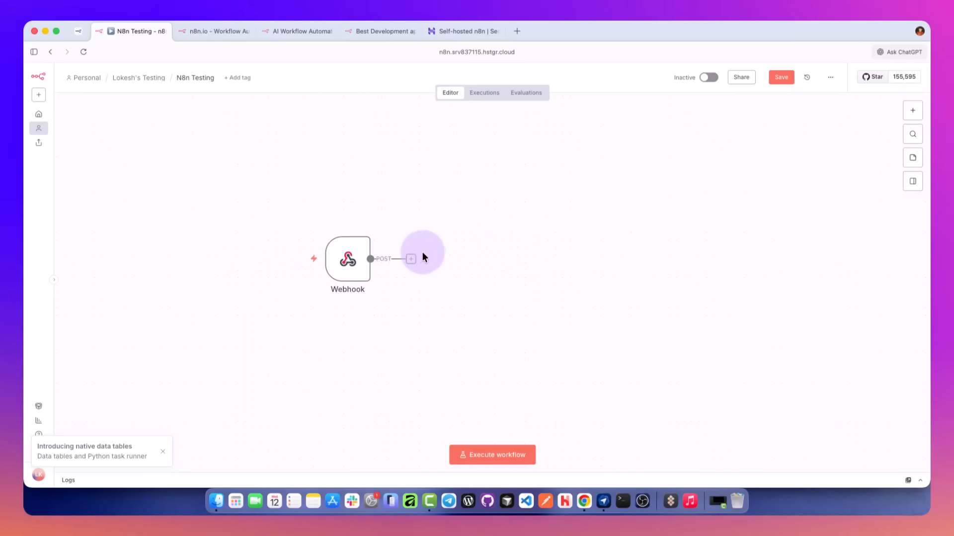
# Check the categories of nodes that can come next and delete the Webhook node from the canvas.
pyautogui.click(919, 115)
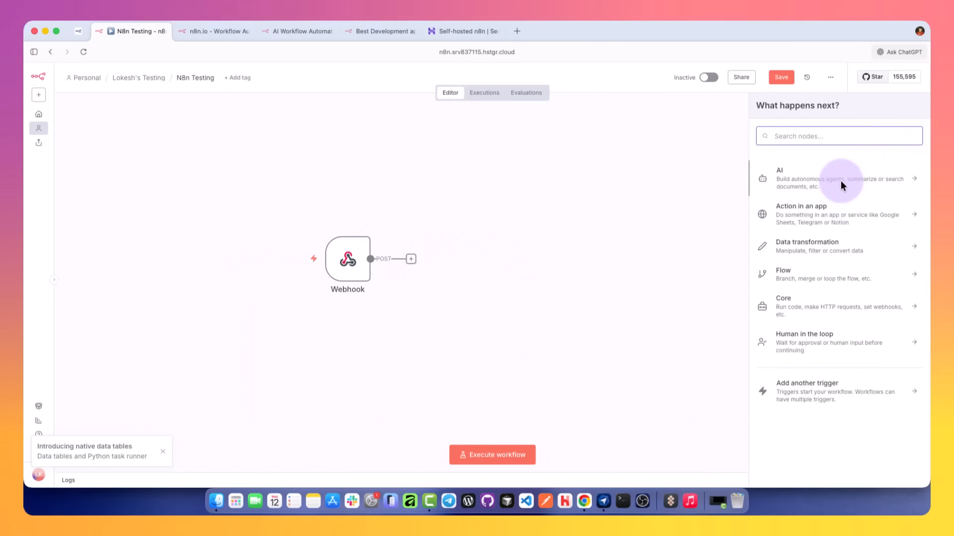
pyautogui.moveTo(313, 192); pyautogui.dragTo(419, 308)
pyautogui.press('Delete')
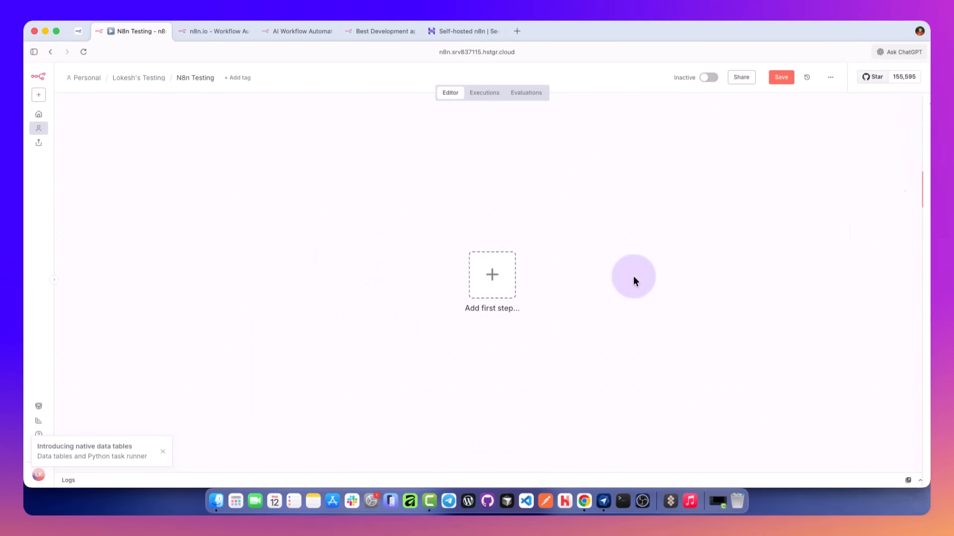
# Add an On form submission trigger as the workflow's first node.
pyautogui.press('Tab')
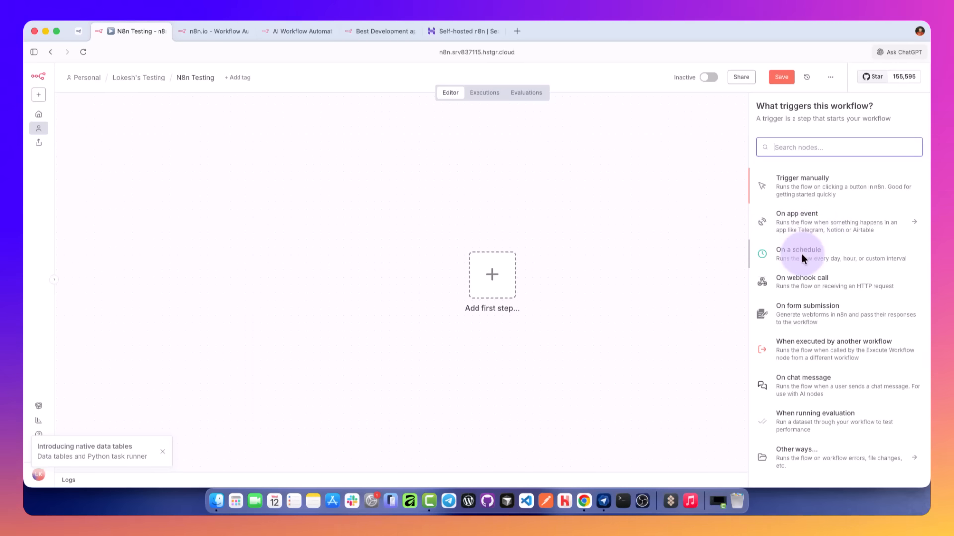
pyautogui.scroll(-1, 801, 254)
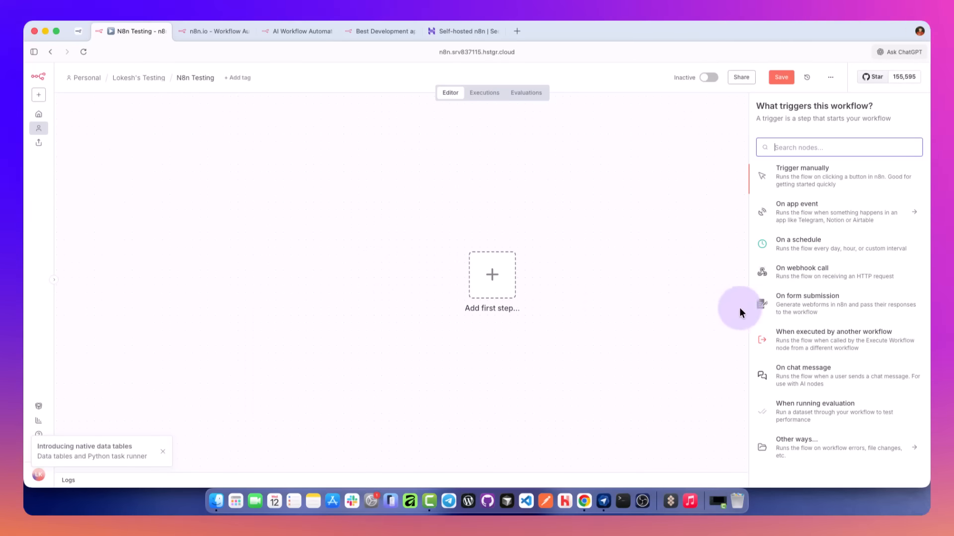
pyautogui.click(765, 303)
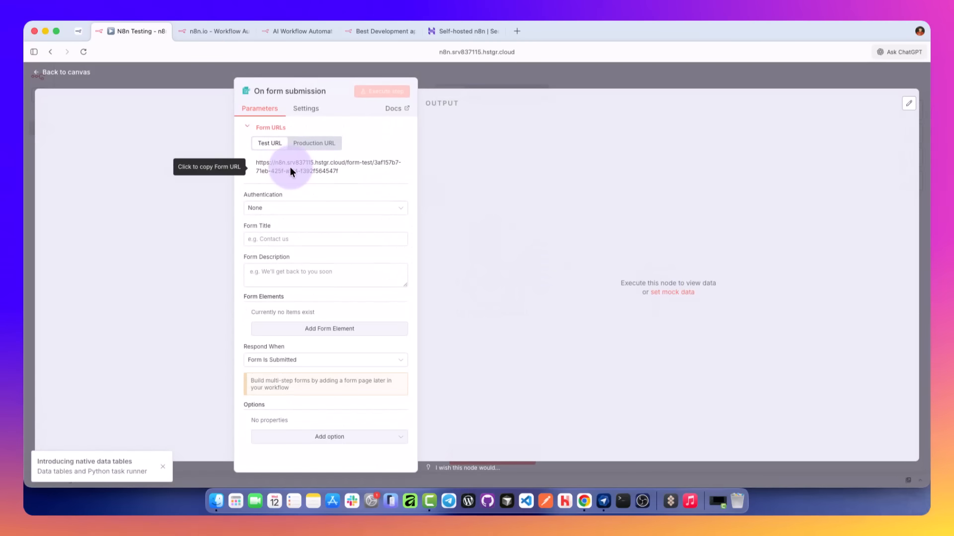
# Show the form trigger's Production URL and add a Text form element to the form.
pyautogui.click(322, 142)
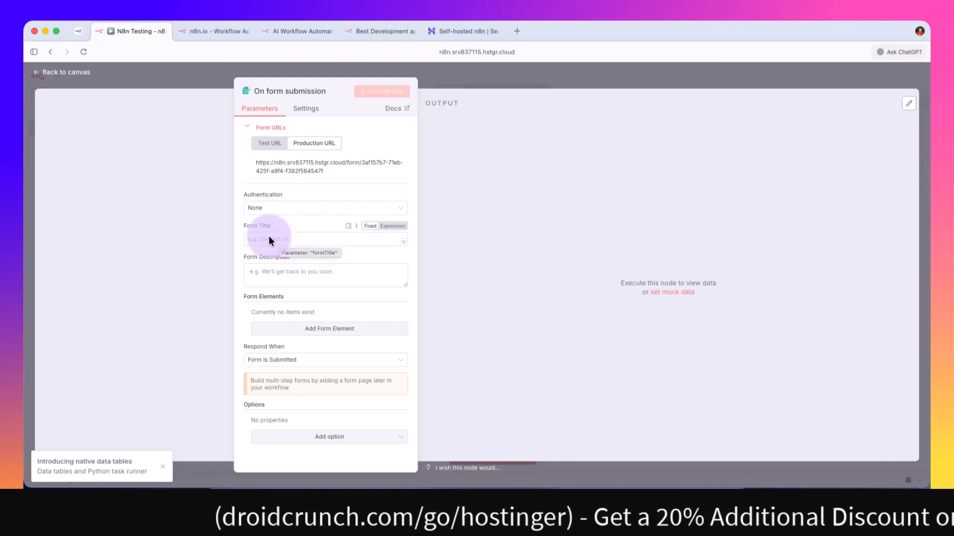
pyautogui.click(340, 332)
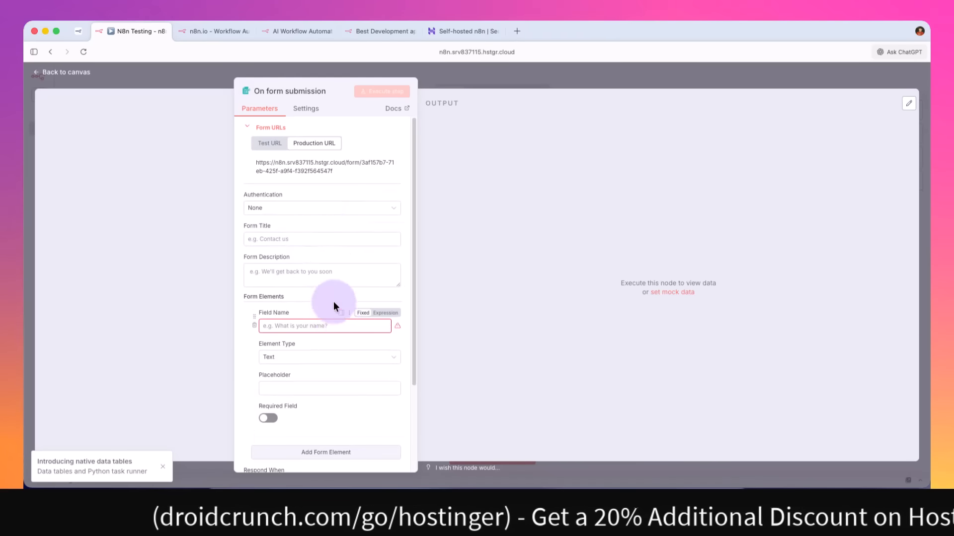
pyautogui.scroll(-3, 310, 278)
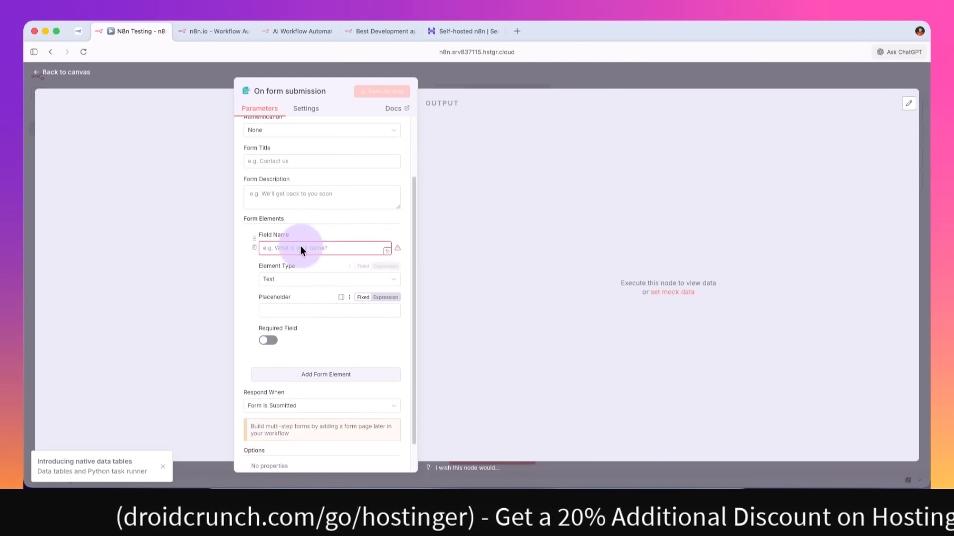
# Examine the element types available for the form field and the form's remaining settings, and return to the canvas.
pyautogui.click(311, 279)
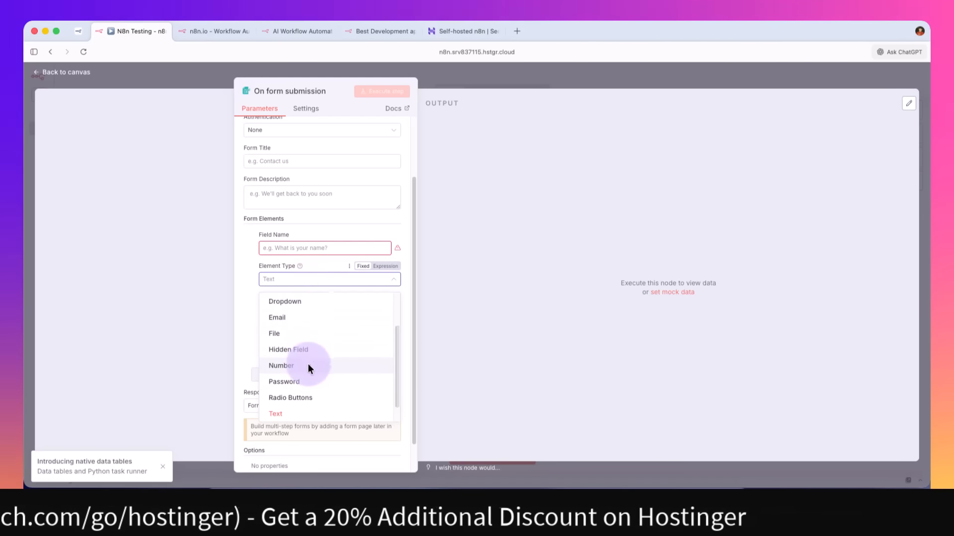
pyautogui.click(320, 234)
pyautogui.scroll(-1, 317, 318)
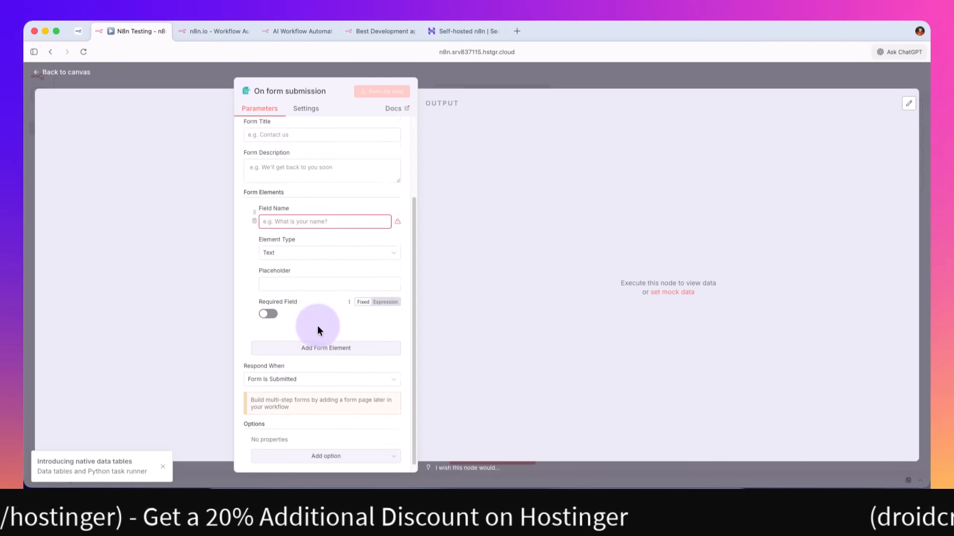
pyautogui.scroll(4, 328, 340)
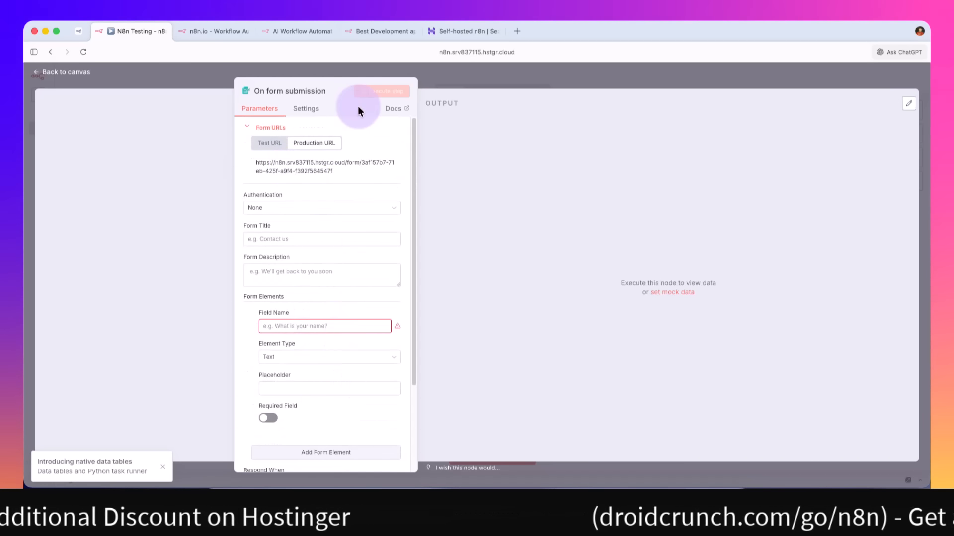
pyautogui.click(434, 79)
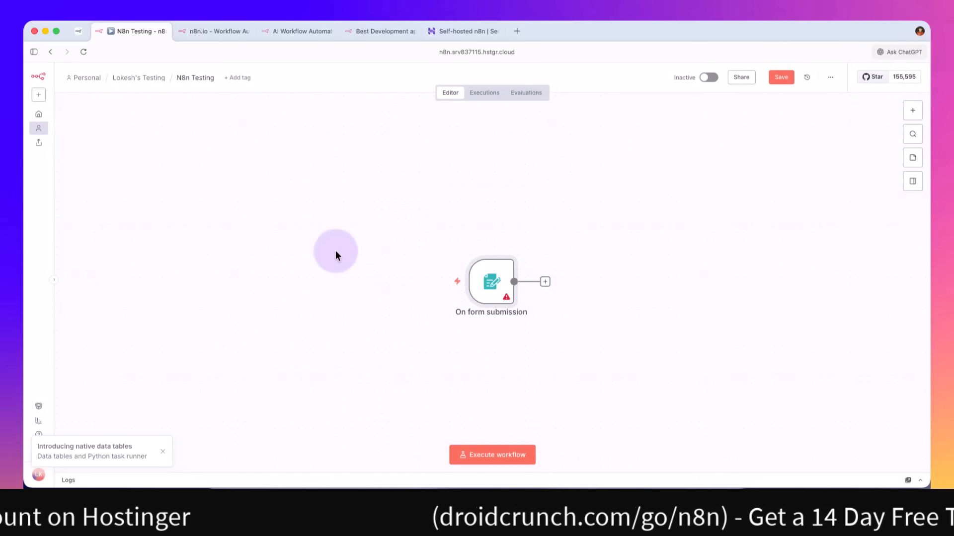
# Check the categories of nodes that can follow the form trigger and delete the On form submission node.
pyautogui.click(545, 282)
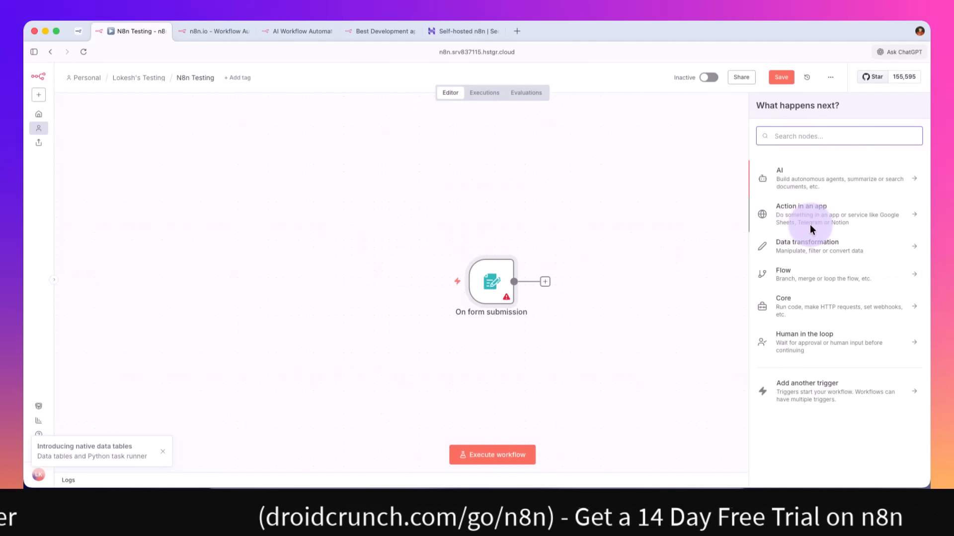
pyautogui.click(714, 185)
pyautogui.press('Delete')
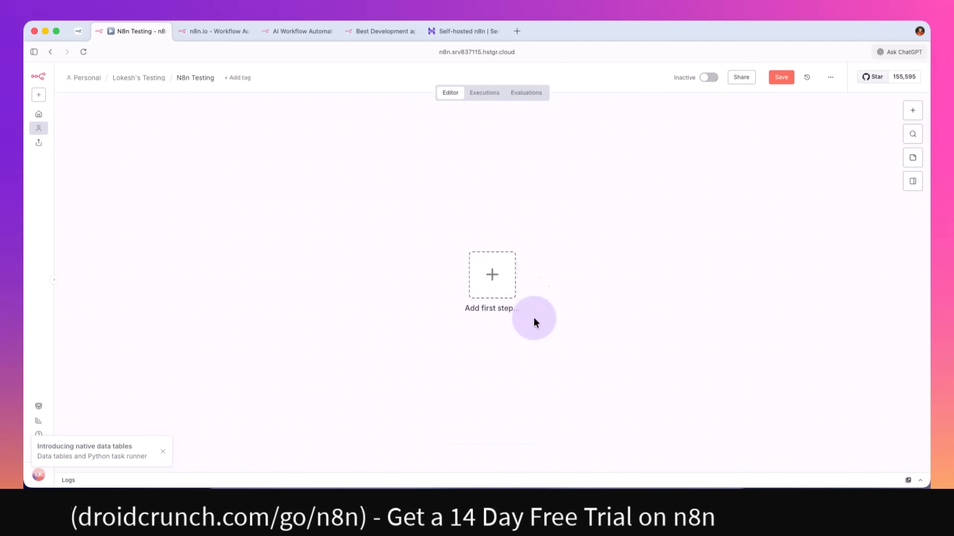
# Look through the app event triggers that can start the workflow and return to the full list of trigger types.
pyautogui.press('Tab')
pyautogui.scroll(-1, 817, 270)
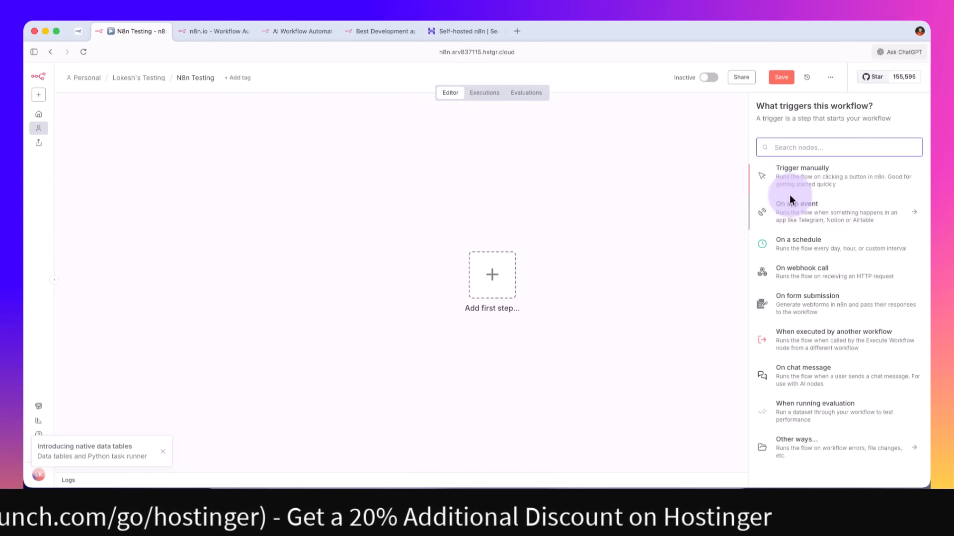
pyautogui.click(804, 211)
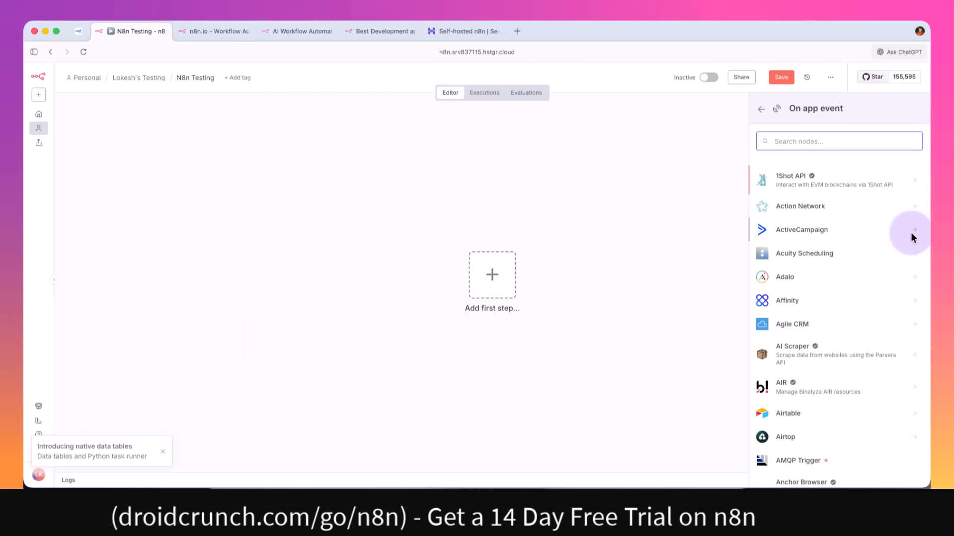
pyautogui.doubleClick(759, 108)
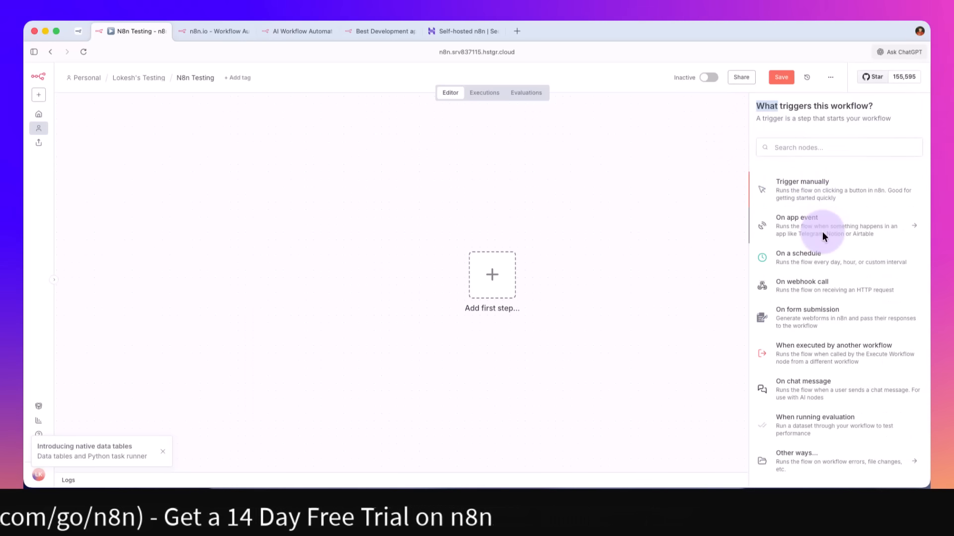
pyautogui.click(792, 153)
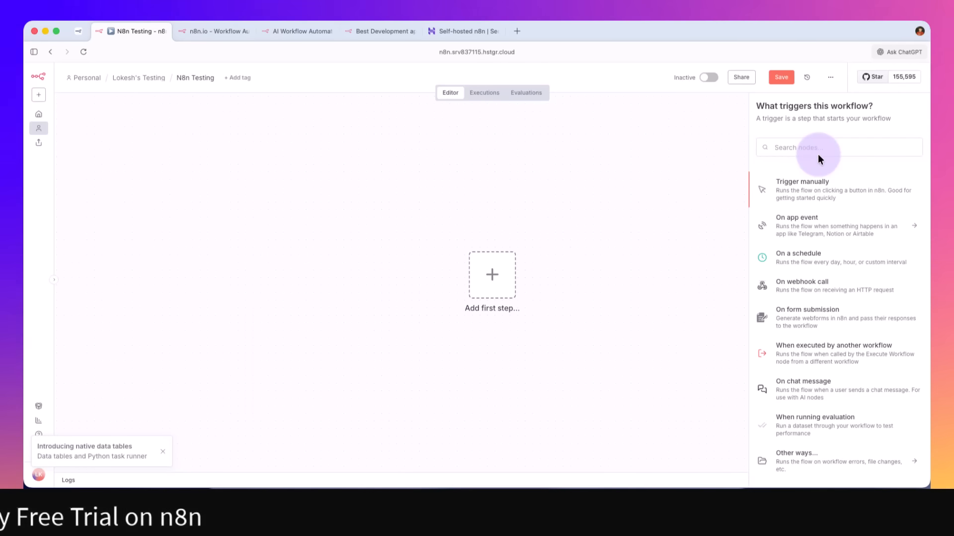
# Add an On form submission trigger as the first node of the empty workflow.
pyautogui.click(819, 154)
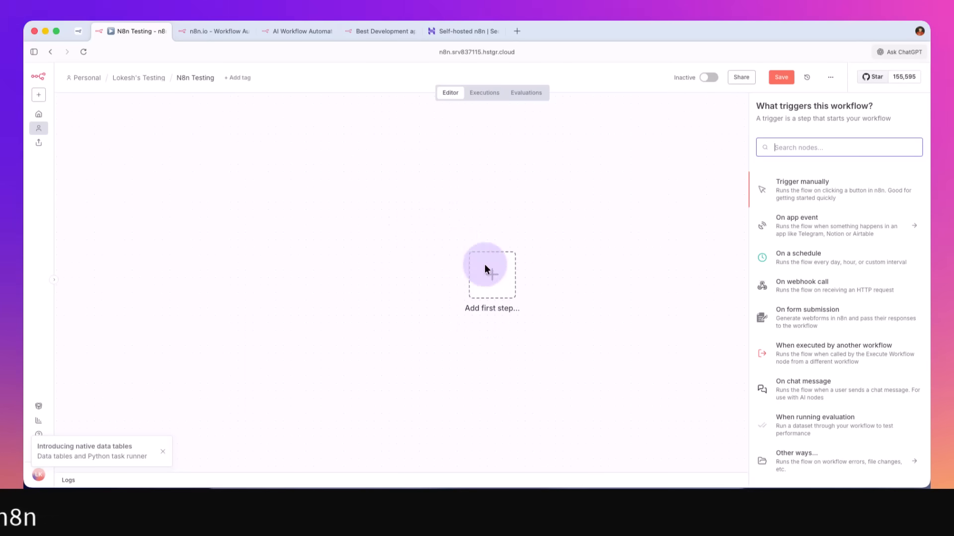
pyautogui.click(686, 295)
pyautogui.click(503, 254)
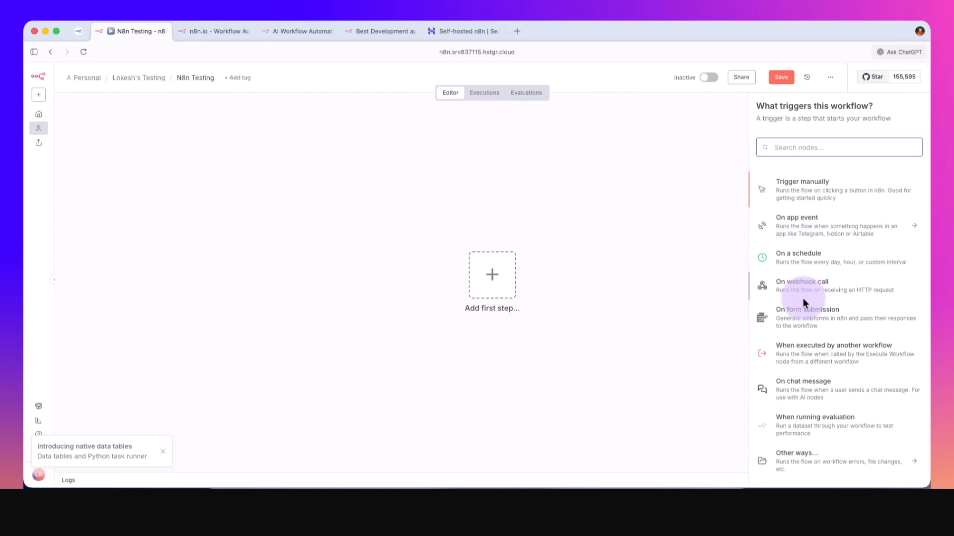
pyautogui.click(807, 320)
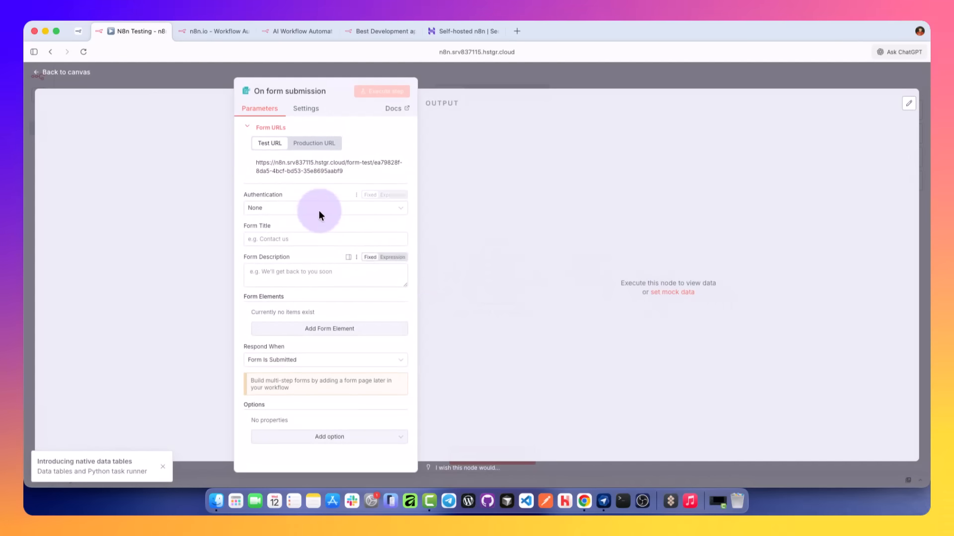
# Keep the response set to Form Is Submitted and add a Text form element with field name and placeholder "Name".
pyautogui.click(301, 359)
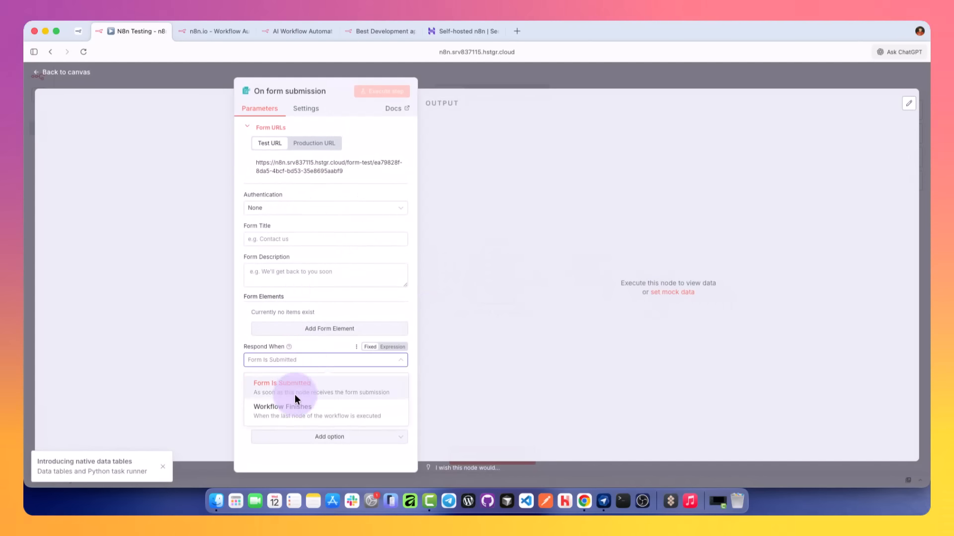
pyautogui.click(293, 380)
pyautogui.click(274, 328)
pyautogui.click(310, 327)
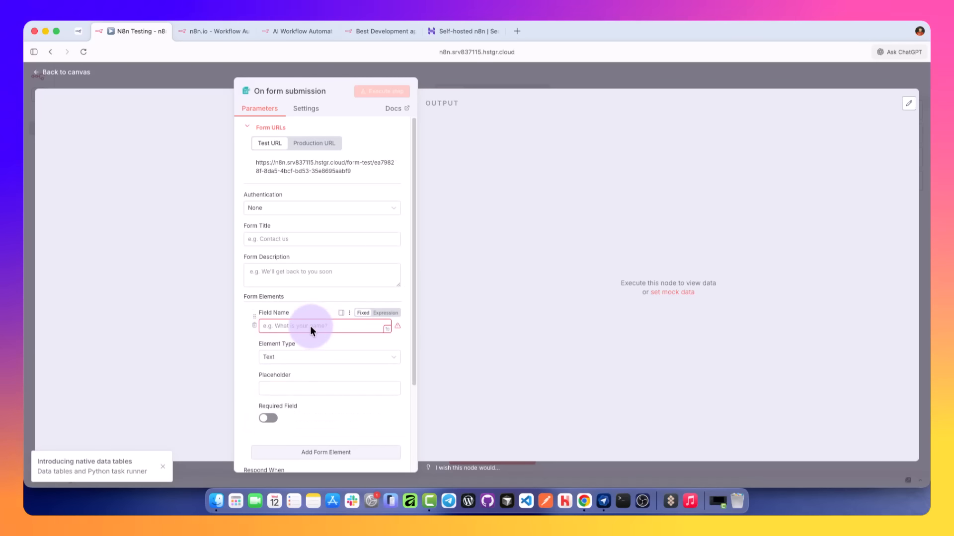
pyautogui.write('Name')
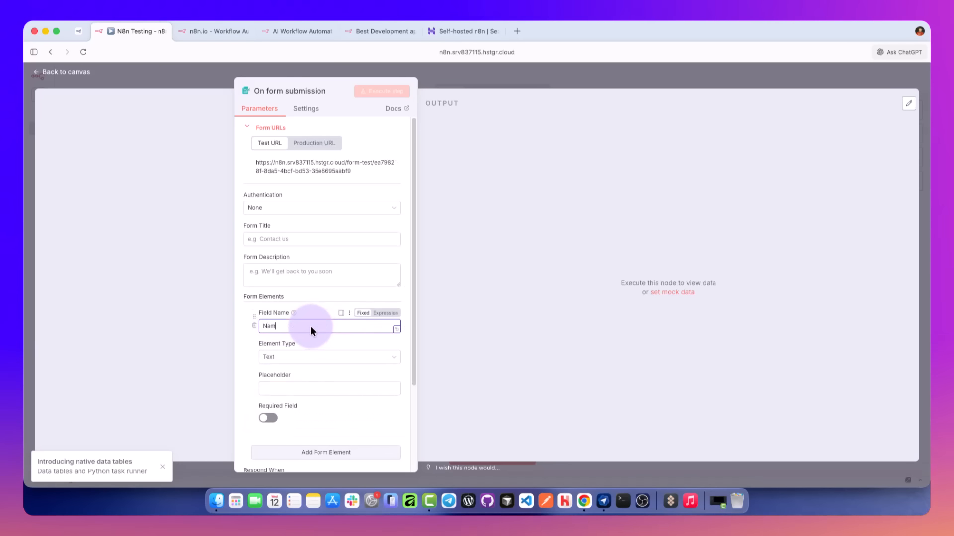
pyautogui.click(307, 389)
pyautogui.write('Name')
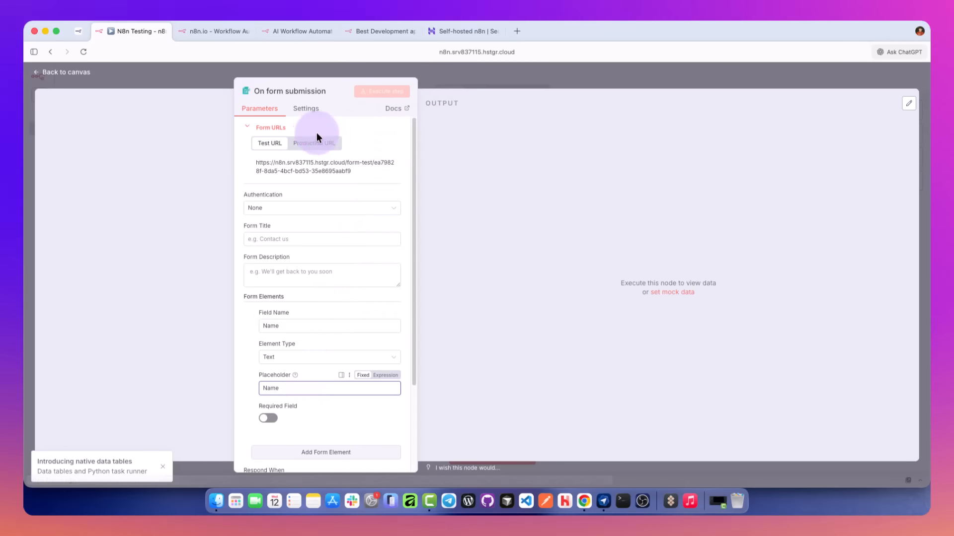
# Show the form's Production URL, then activate the workflow and dismiss the activation notice and production checklist.
pyautogui.click(327, 147)
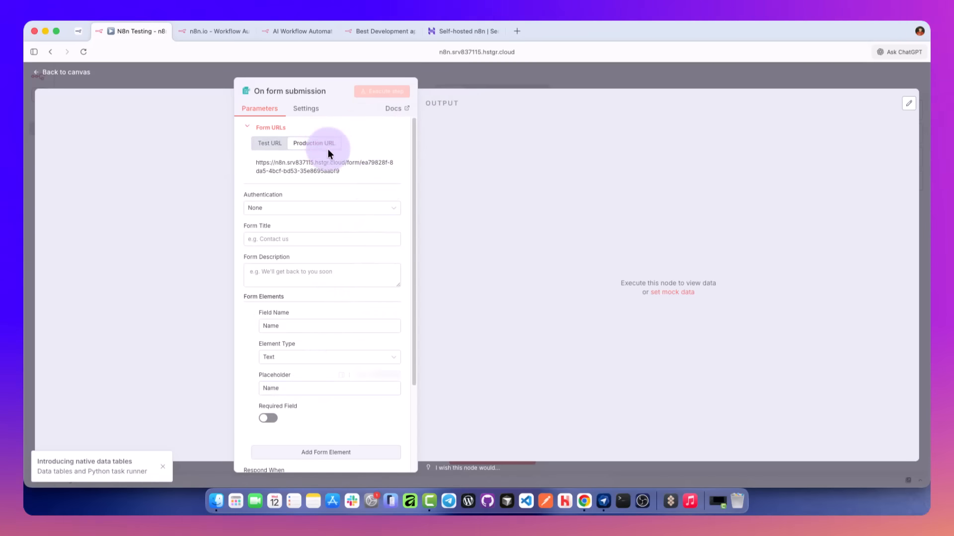
pyautogui.click(472, 79)
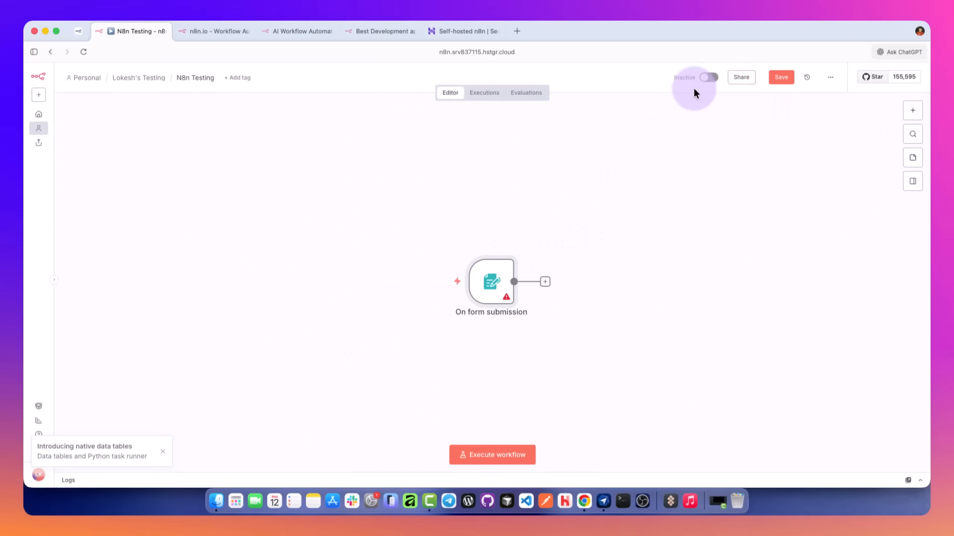
pyautogui.click(705, 77)
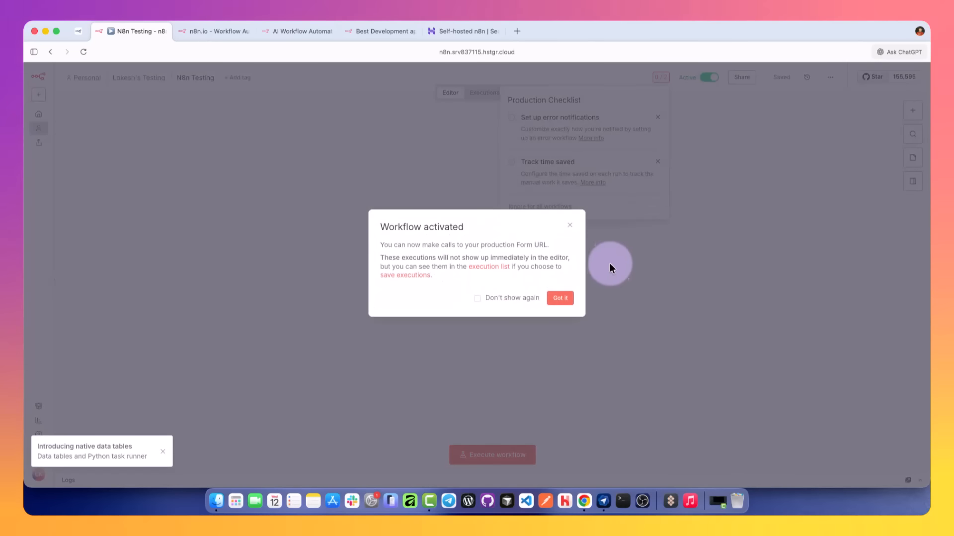
pyautogui.click(561, 298)
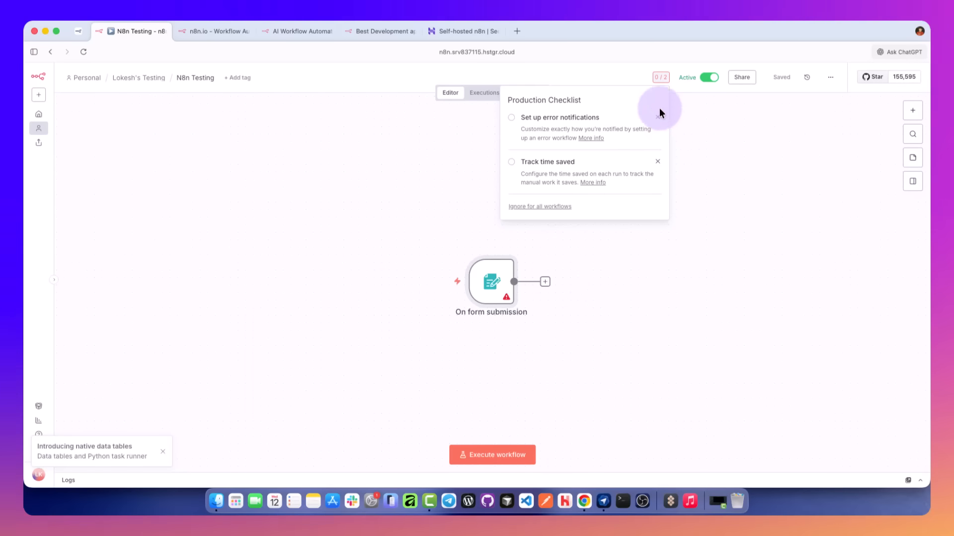
pyautogui.click(662, 78)
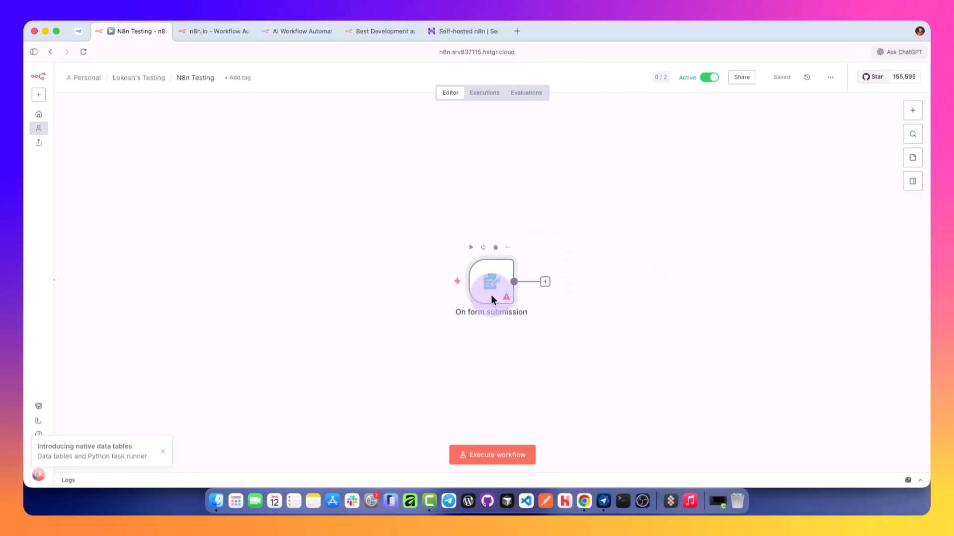
# Move the On form submission node to the left on the canvas and connect an AI Agent node after it.
pyautogui.moveTo(492, 298); pyautogui.dragTo(326, 275)
pyautogui.click(378, 268)
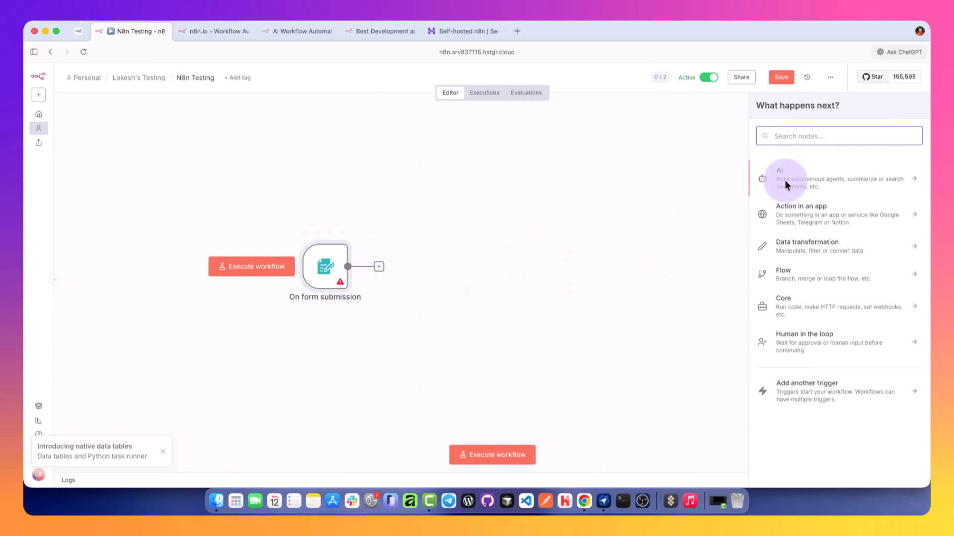
pyautogui.write('ai agen')
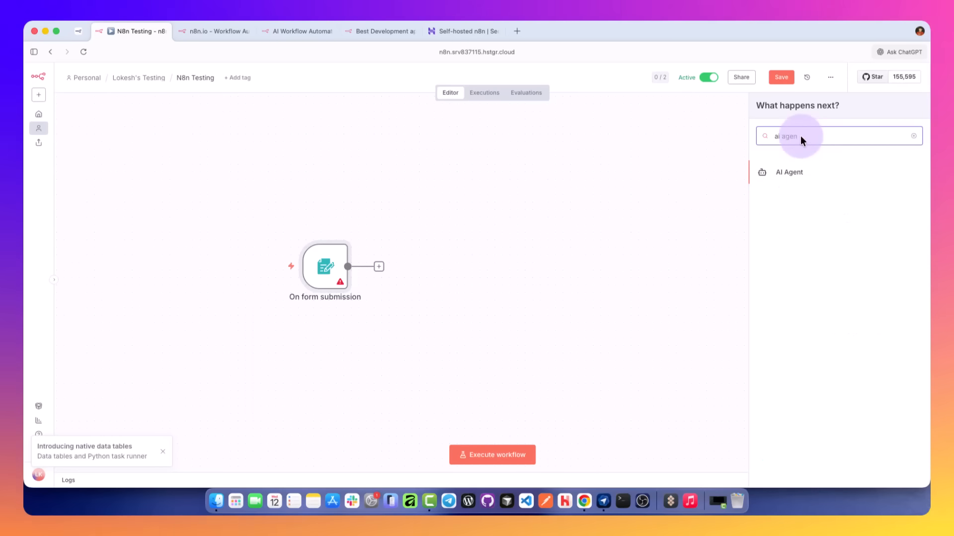
pyautogui.click(804, 174)
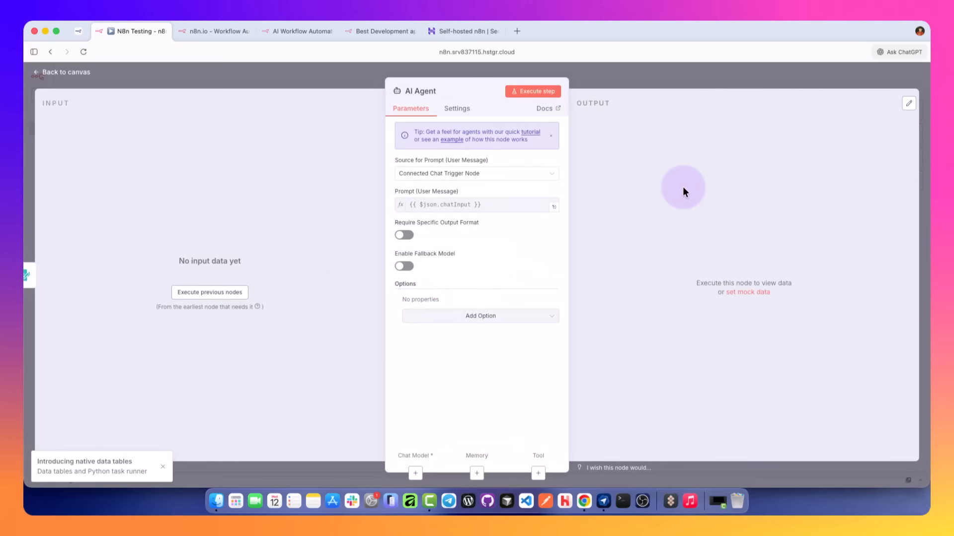
# Set the AI Agent's source for the user message prompt to "Define below" and return to the canvas.
pyautogui.click(424, 173)
pyautogui.click(431, 231)
pyautogui.click(431, 172)
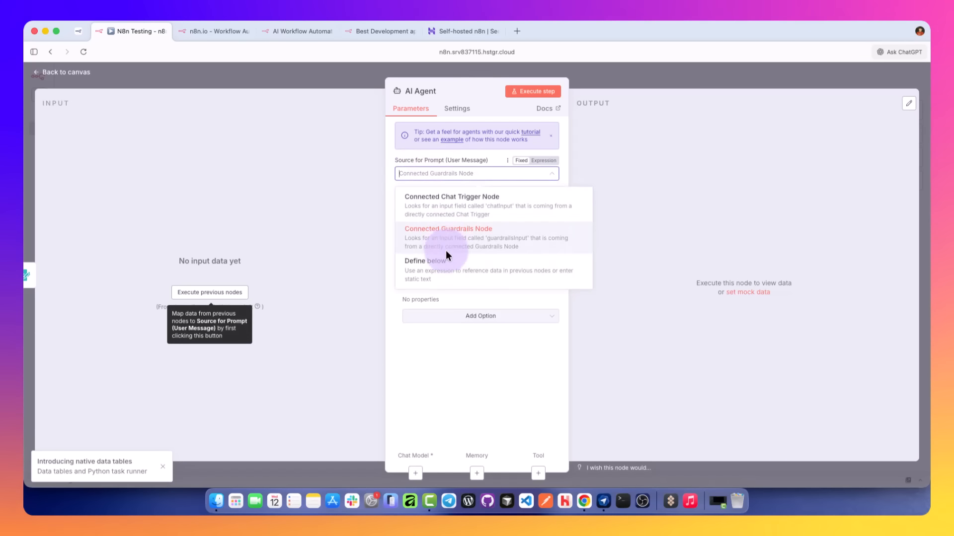
pyautogui.click(447, 267)
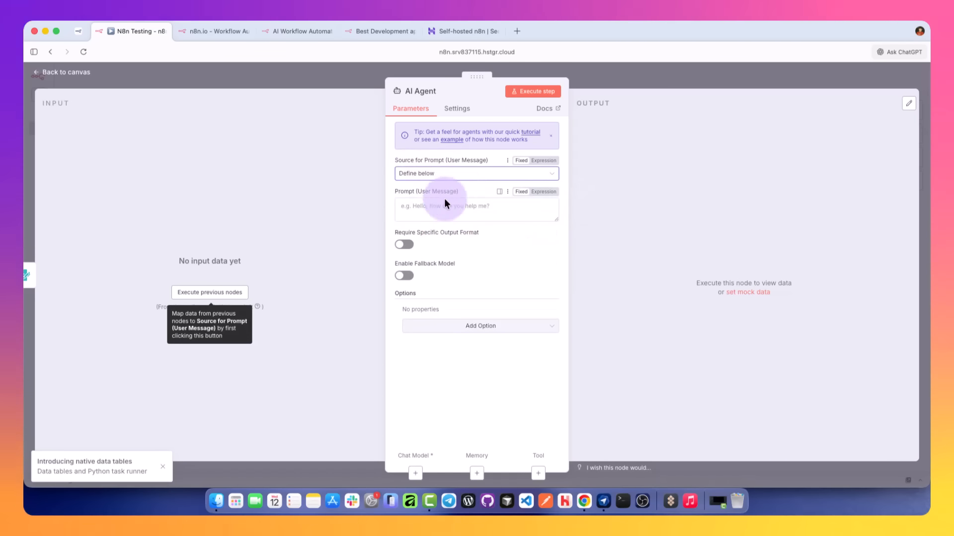
pyautogui.click(448, 213)
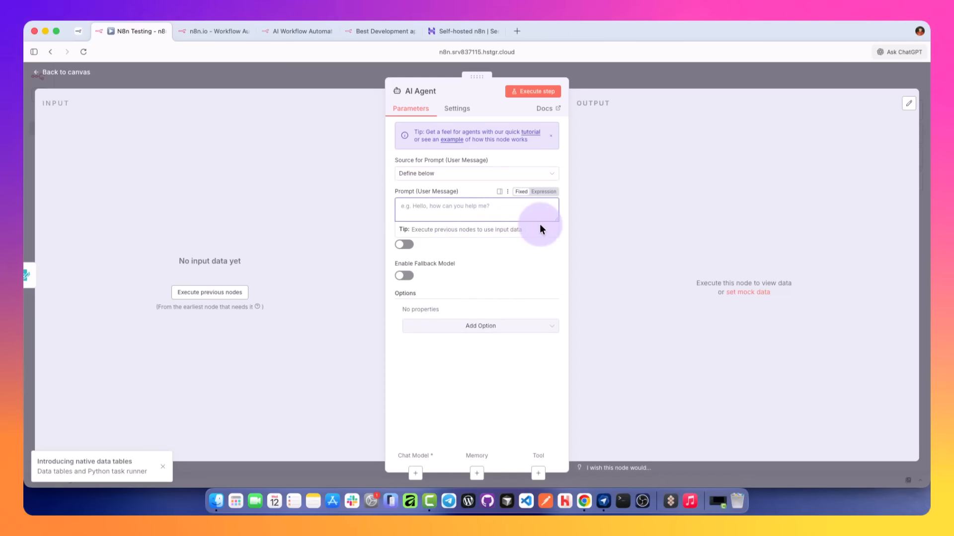
pyautogui.click(603, 90)
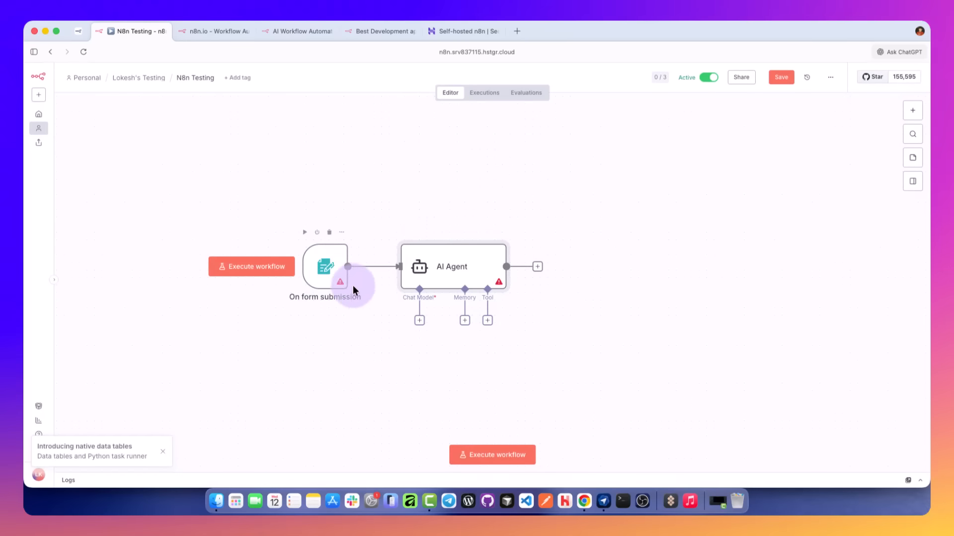
# Try an Anthropic Chat Model as the AI Agent's chat model and remove it from the canvas.
pyautogui.click(427, 320)
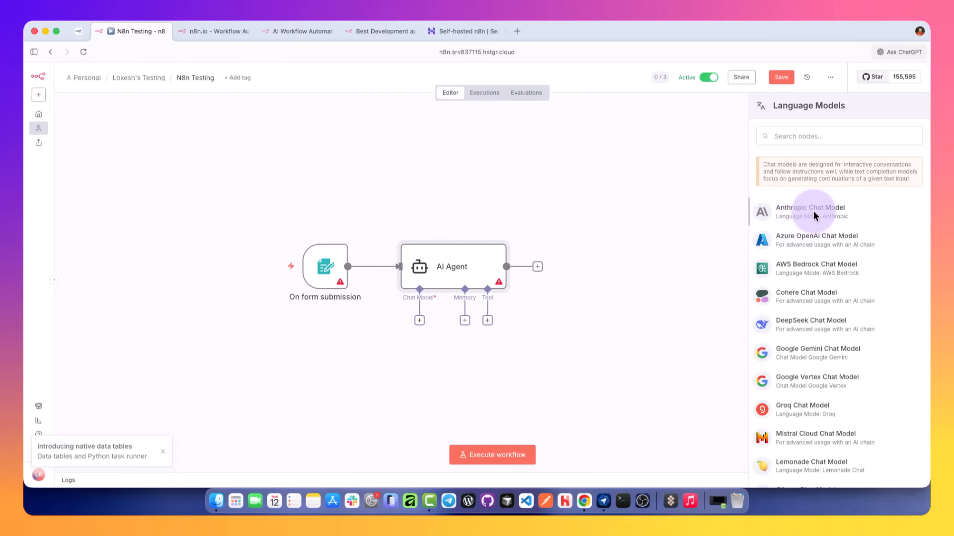
pyautogui.click(812, 211)
pyautogui.click(614, 79)
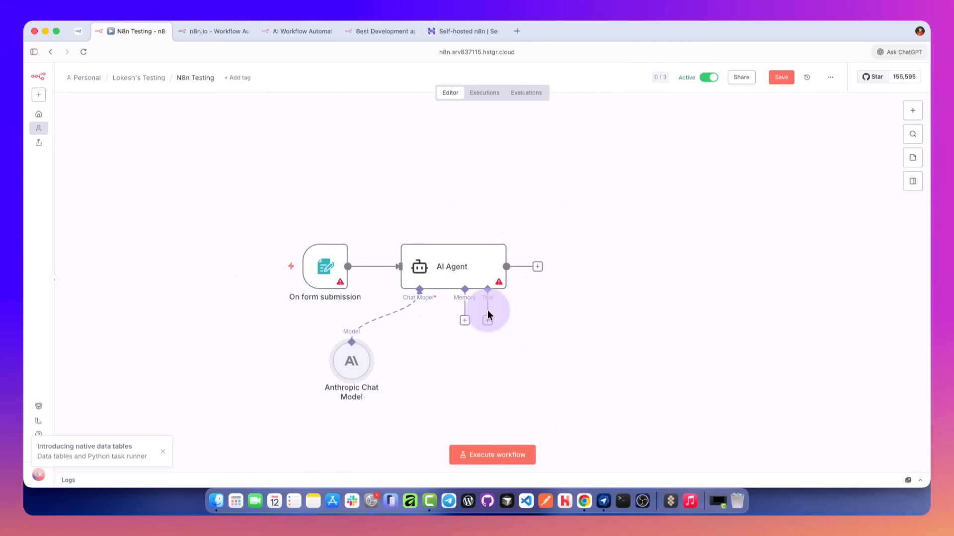
pyautogui.doubleClick(356, 358)
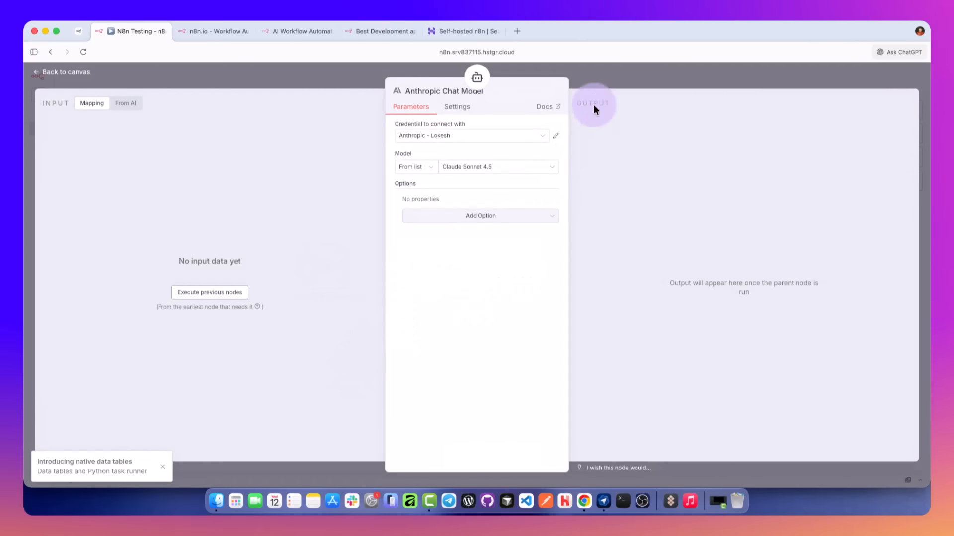
pyautogui.click(594, 105)
pyautogui.click(351, 331)
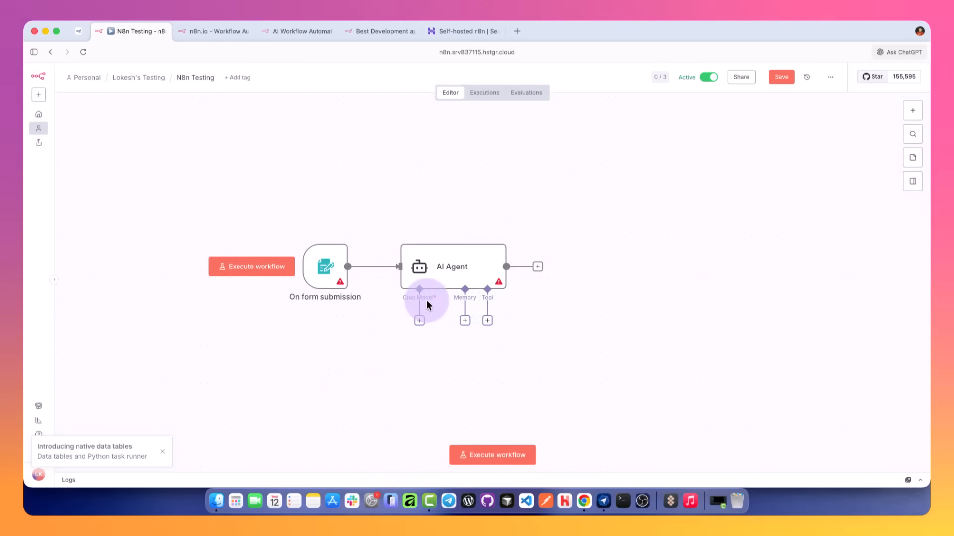
# Search the language models for "open" and attach an OpenAI Chat Model to the AI Agent.
pyautogui.click(419, 321)
pyautogui.write('open')
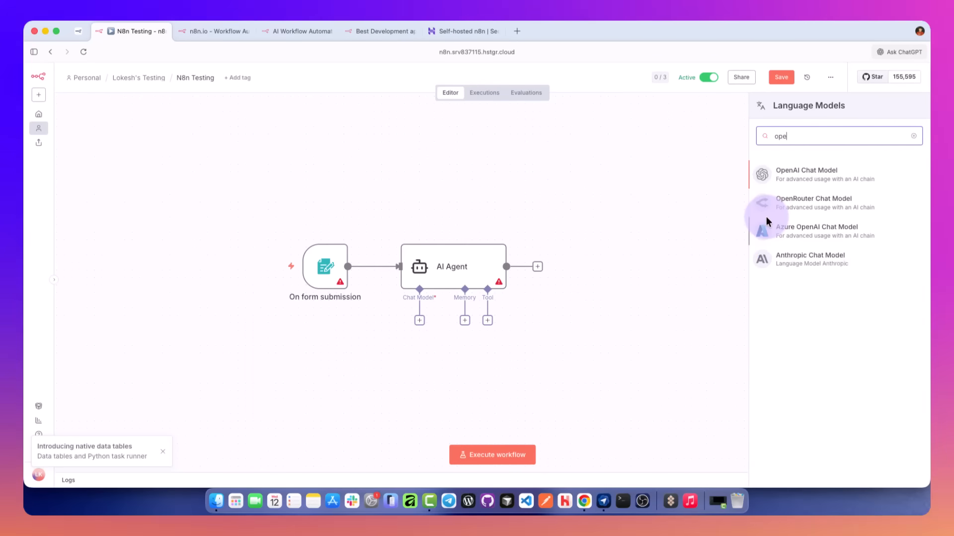
pyautogui.click(809, 177)
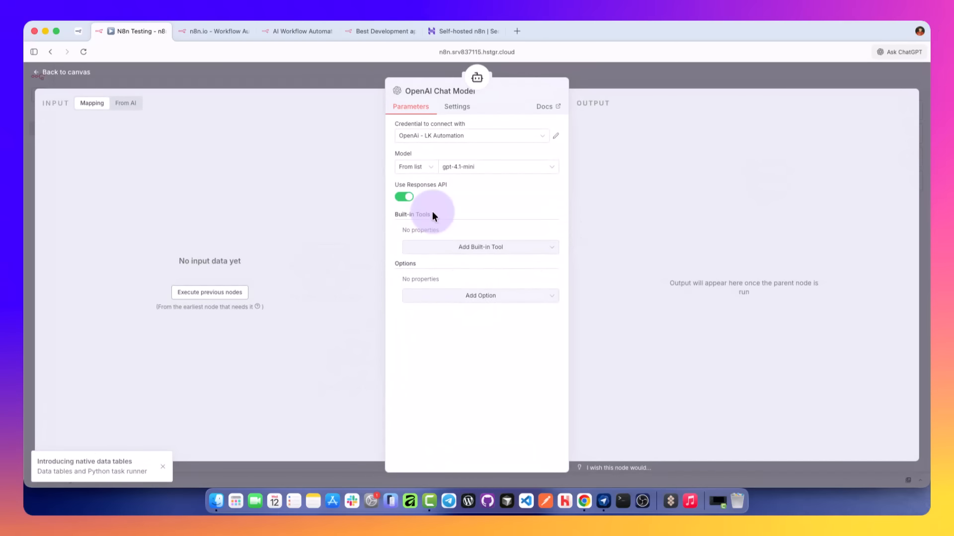
# Set the OpenAI Chat Model's model to gpt-5 and reposition its node beneath the AI Agent on the canvas.
pyautogui.click(470, 166)
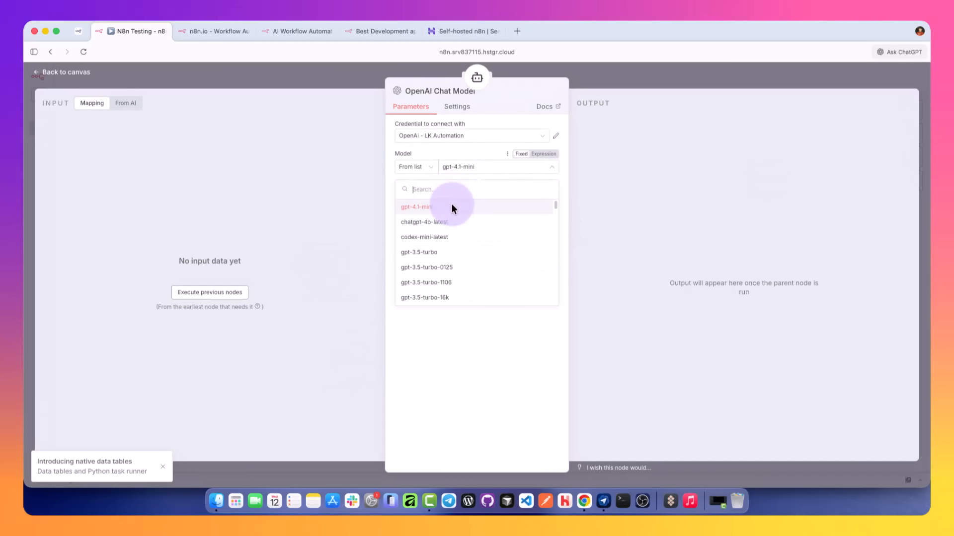
pyautogui.write('gpt')
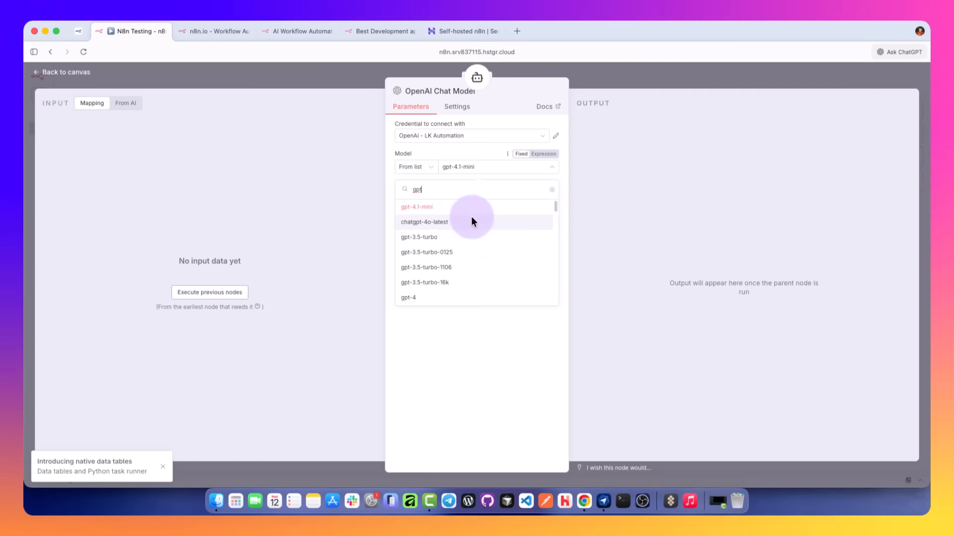
pyautogui.scroll(-4, 453, 259)
pyautogui.scroll(-5, 453, 262)
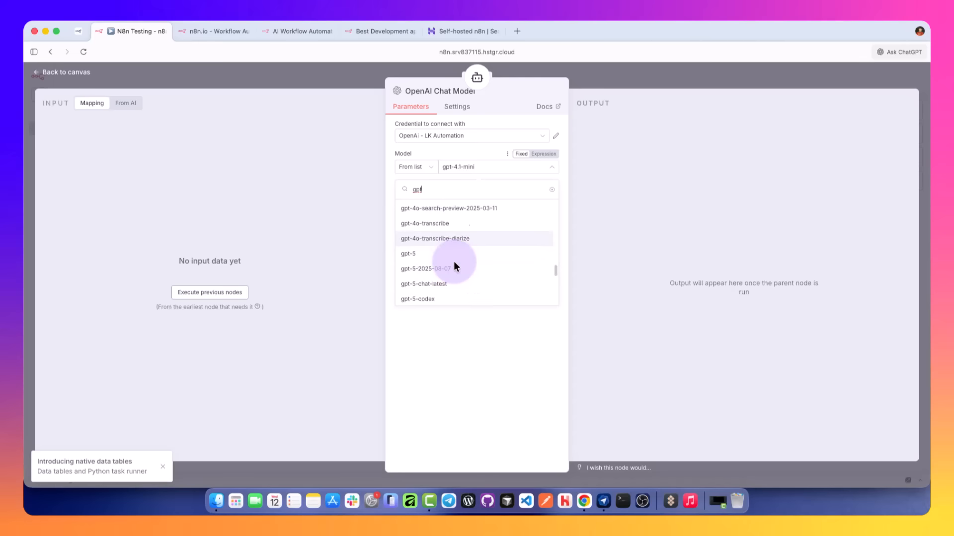
pyautogui.click(442, 248)
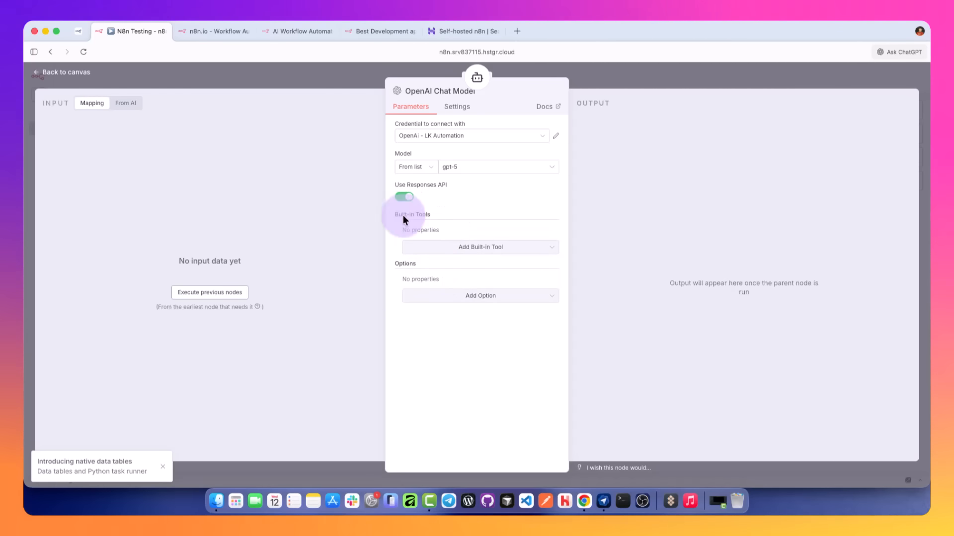
pyautogui.click(604, 86)
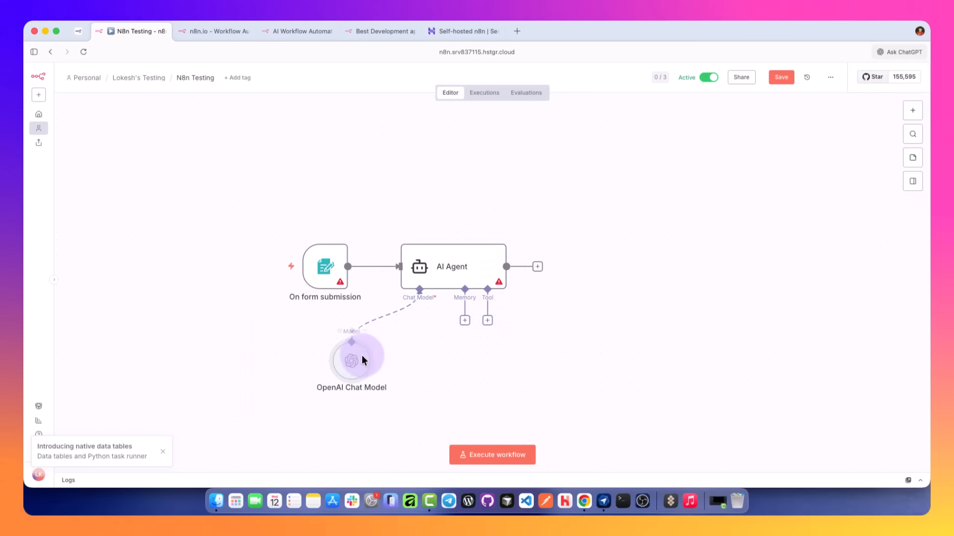
pyautogui.moveTo(362, 356); pyautogui.dragTo(415, 363)
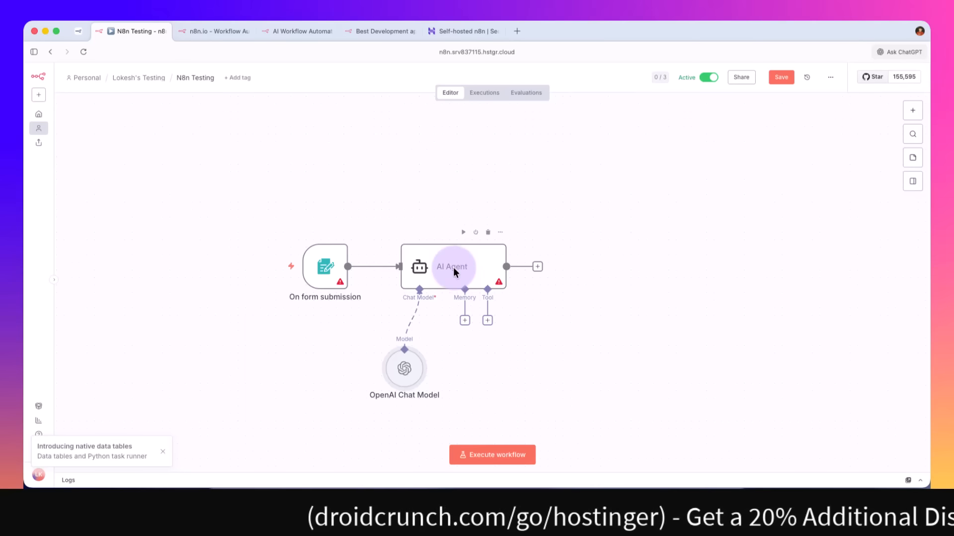
# Try a Simple Memory node as the AI Agent's memory, remove it, and review the available memory types.
pyautogui.moveTo(320, 267)
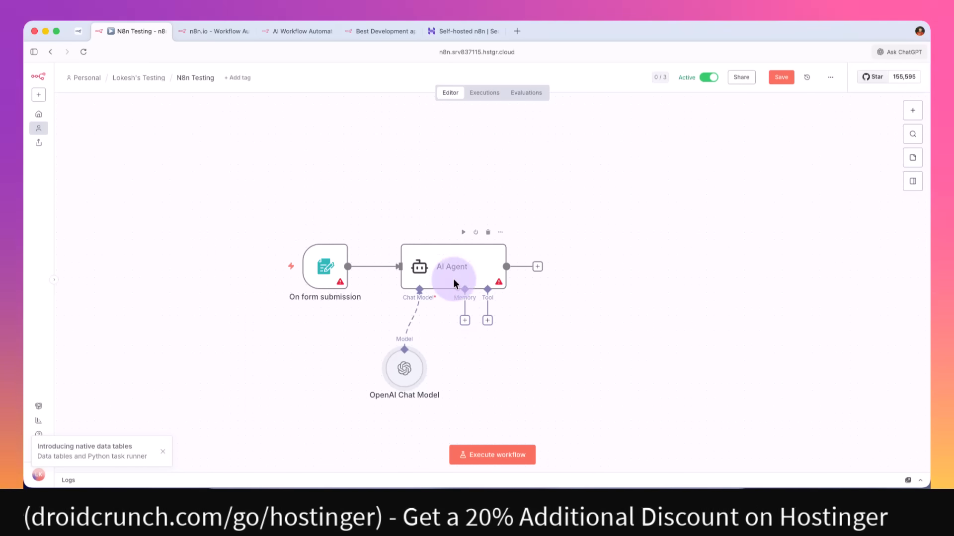
pyautogui.click(465, 321)
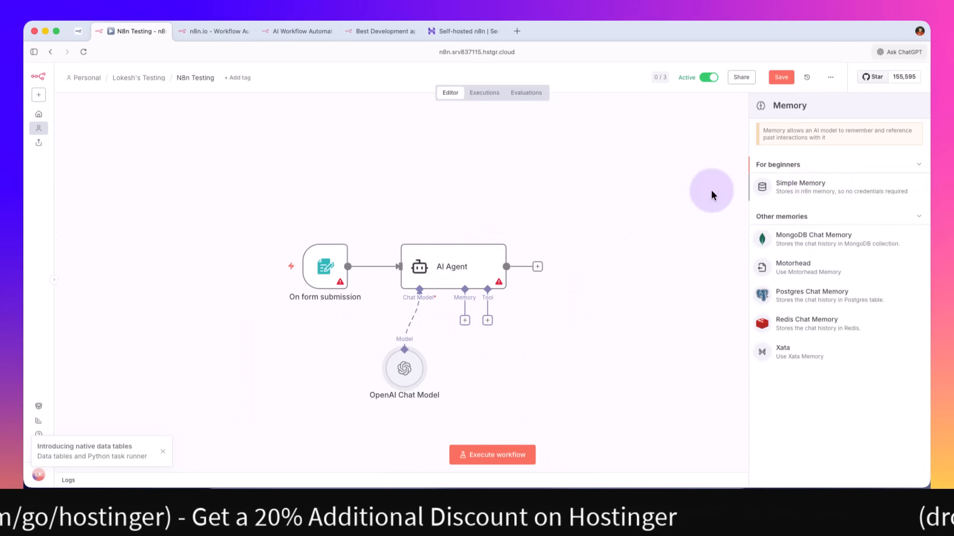
pyautogui.click(829, 187)
pyautogui.click(407, 201)
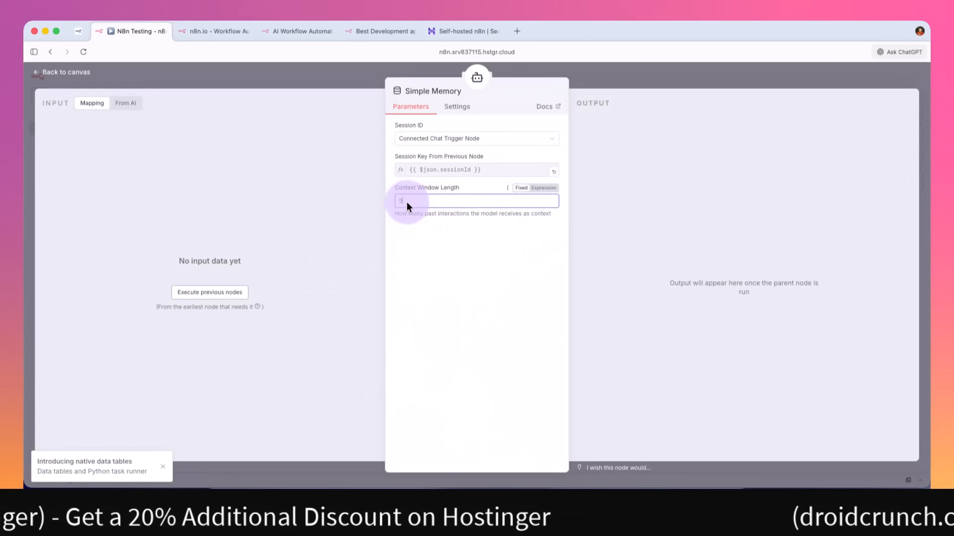
pyautogui.doubleClick(421, 205)
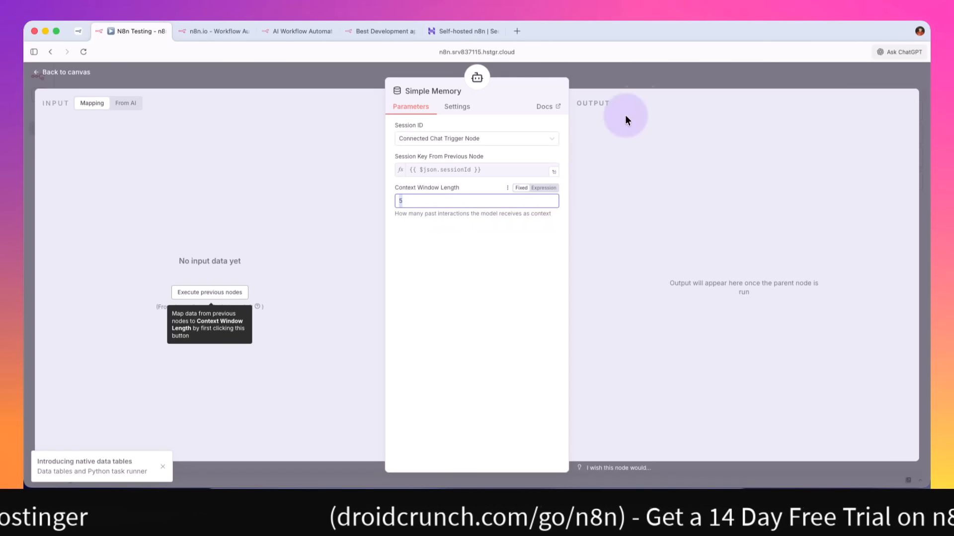
pyautogui.click(660, 81)
pyautogui.click(907, 112)
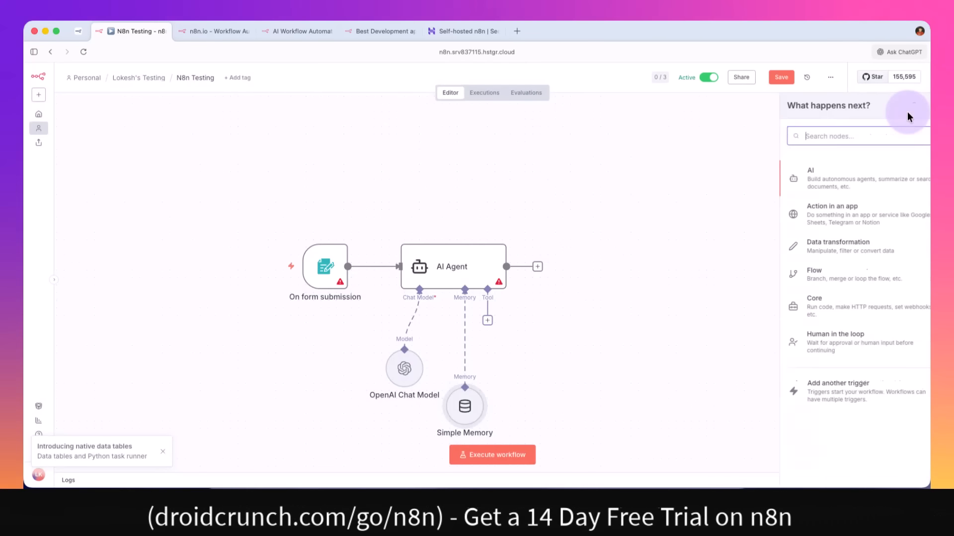
pyautogui.click(564, 322)
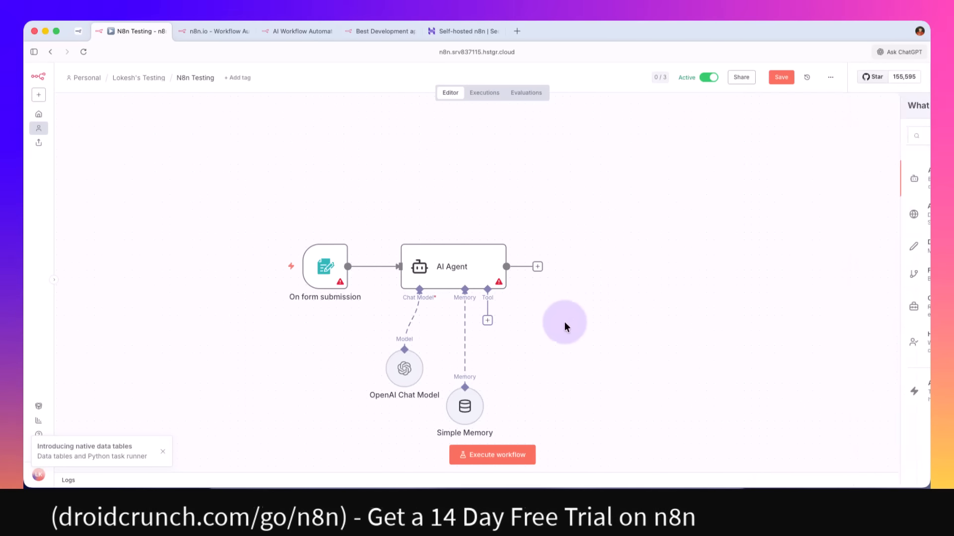
pyautogui.click(468, 384)
pyautogui.click(464, 321)
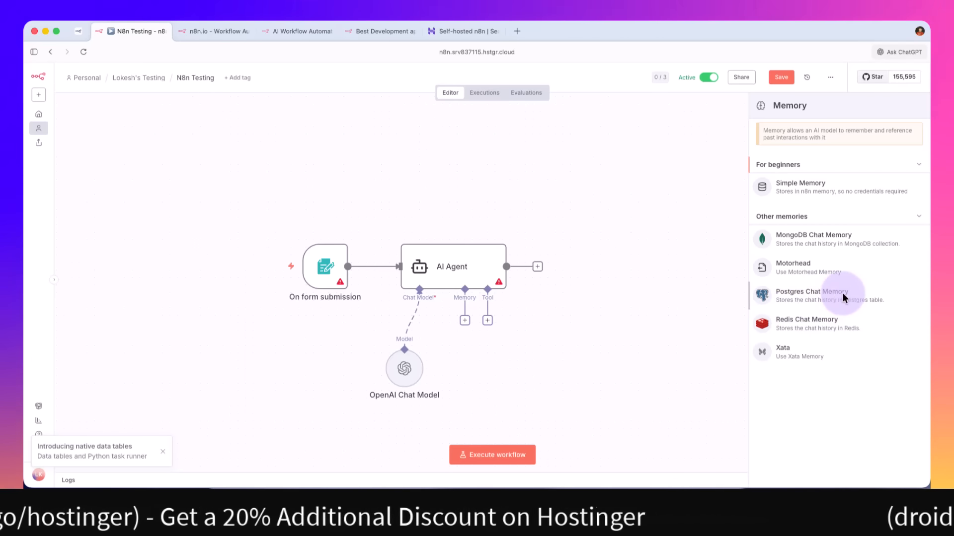
pyautogui.click(578, 243)
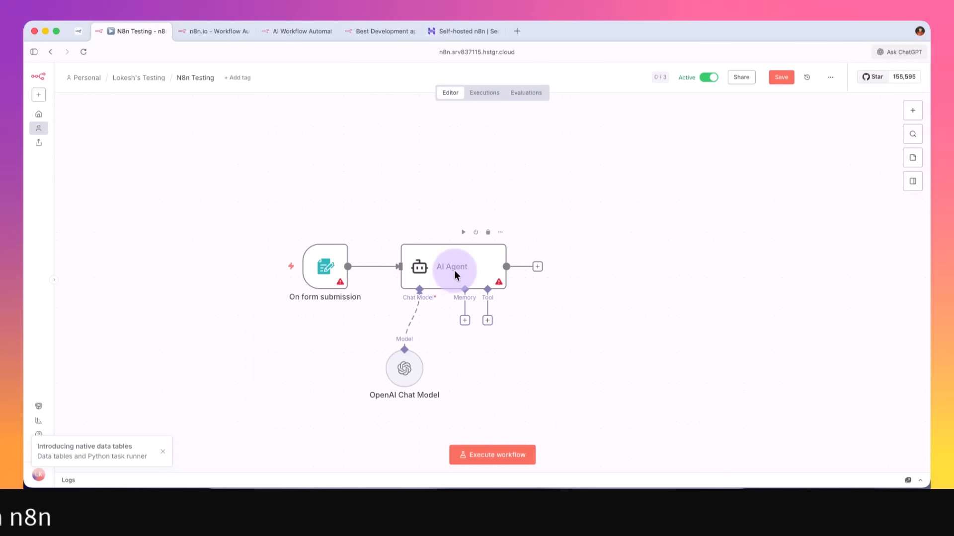
# Set the form title of the On form submission node to "Form" and try to execute the step.
pyautogui.doubleClick(325, 270)
pyautogui.click(460, 88)
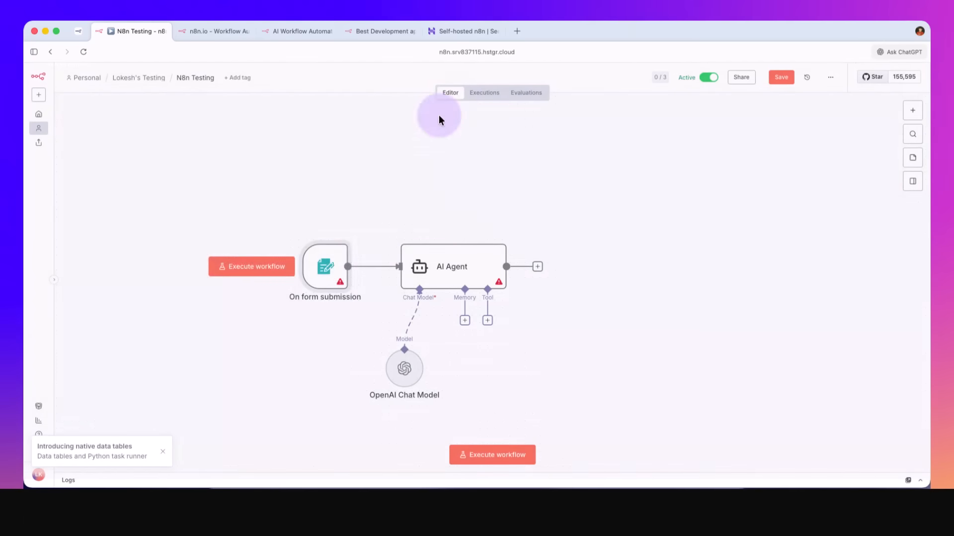
pyautogui.doubleClick(333, 272)
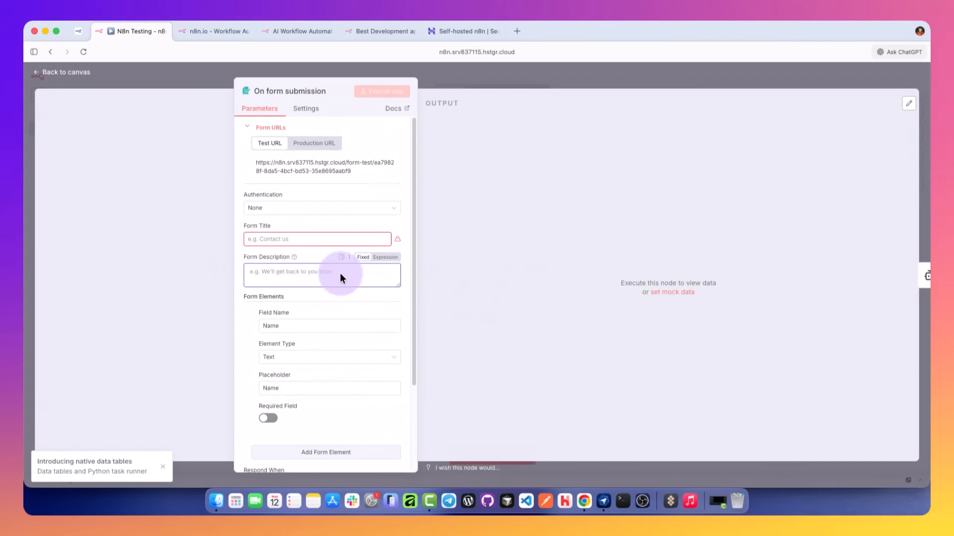
pyautogui.click(271, 239)
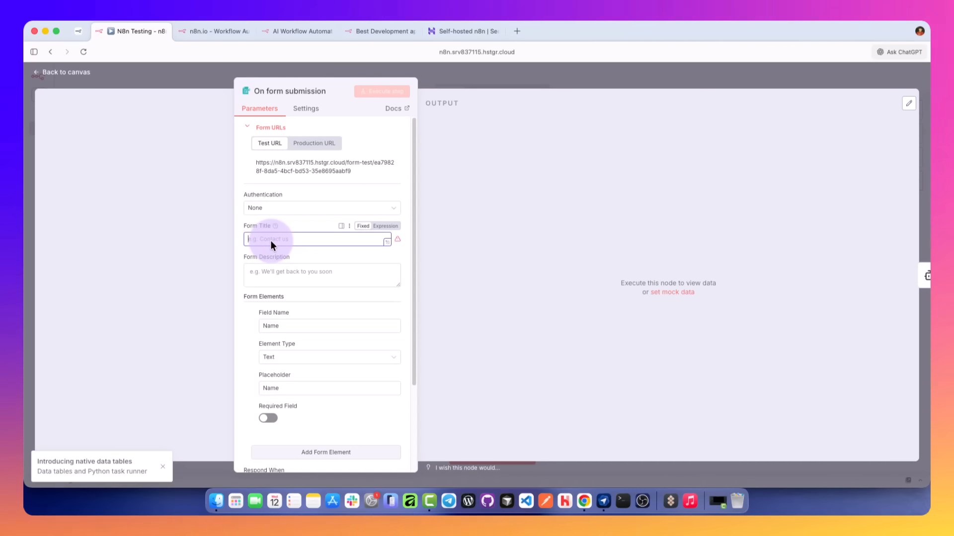
pyautogui.write('Form')
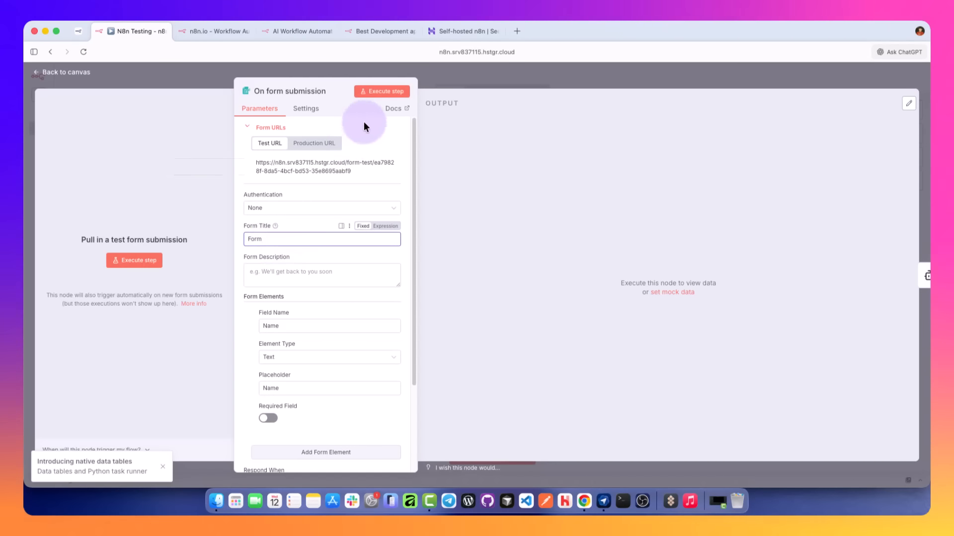
pyautogui.click(386, 92)
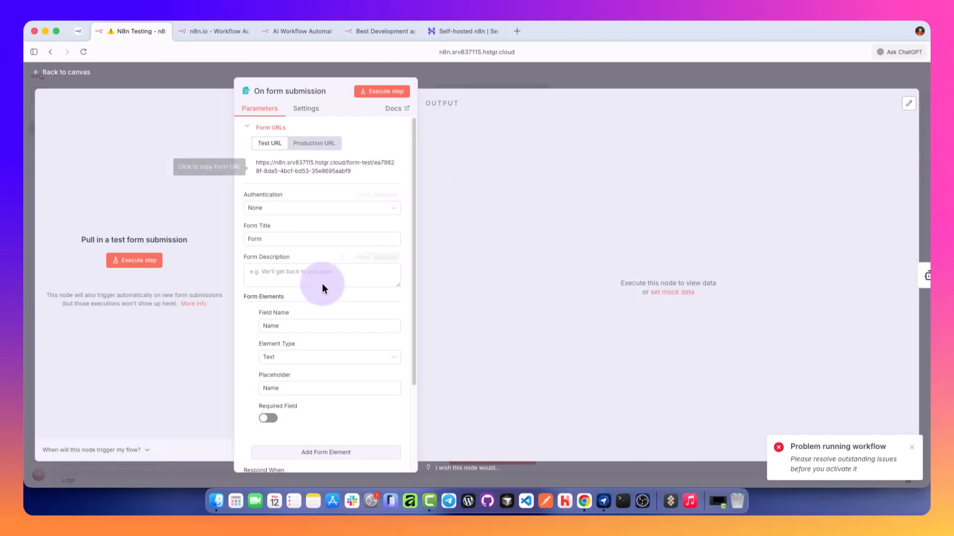
# Review the On form submission node's parameters, show its production URL, and return to the canvas.
pyautogui.scroll(-5, 361, 294)
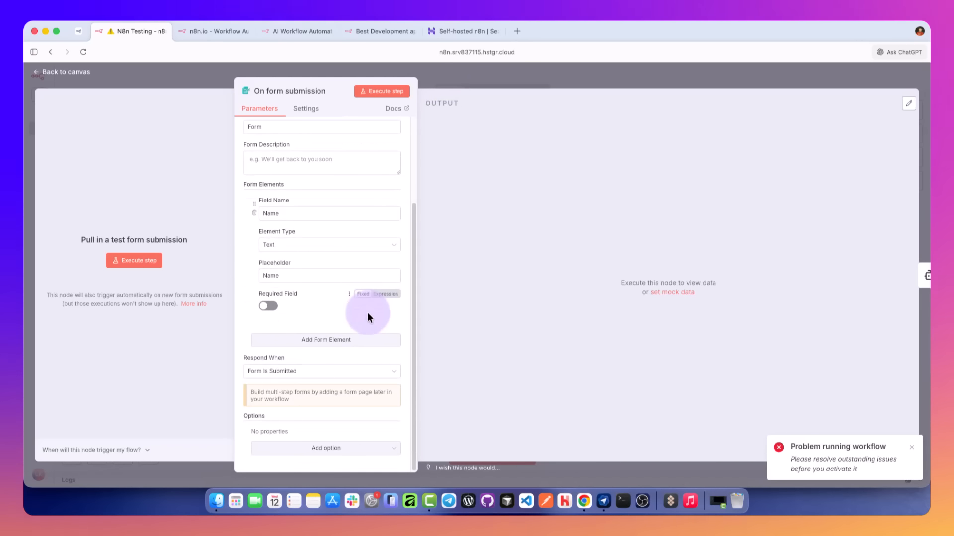
pyautogui.scroll(5, 368, 334)
pyautogui.click(322, 142)
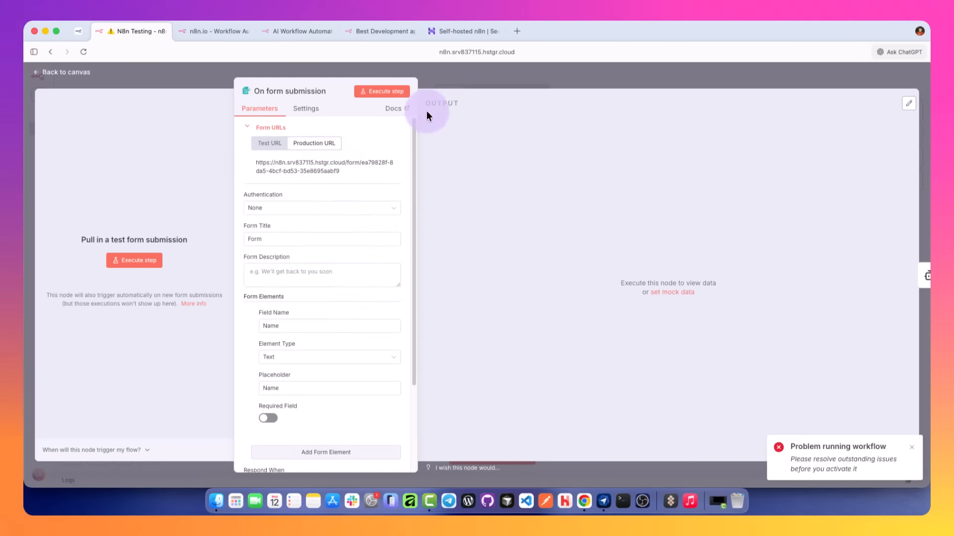
pyautogui.click(451, 85)
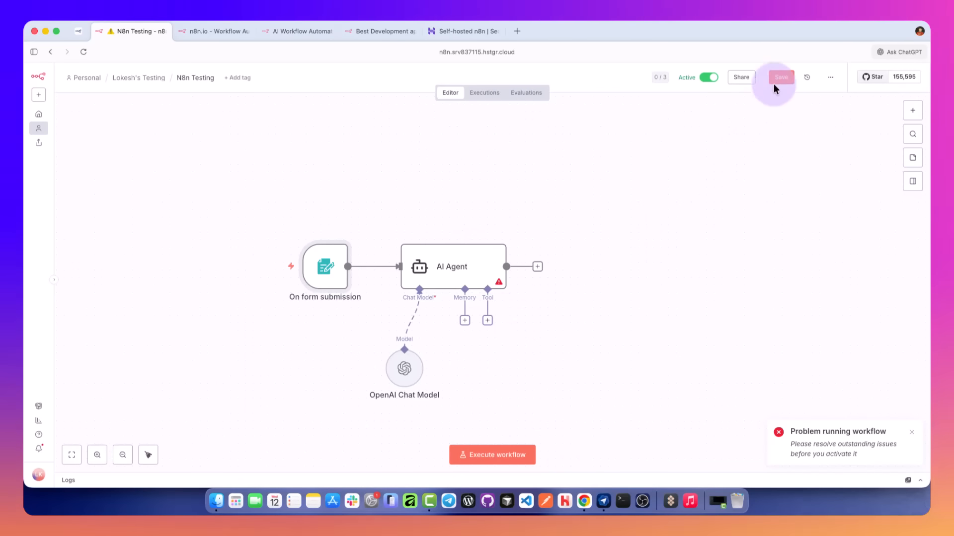
# Save the workflow and try to execute the On form submission node from the canvas.
pyautogui.click(774, 81)
pyautogui.moveTo(313, 266)
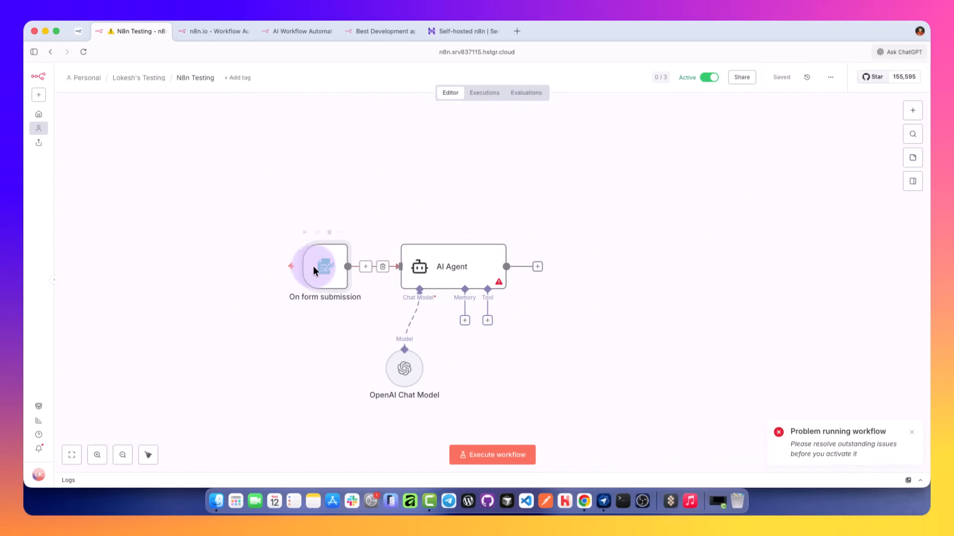
pyautogui.click(305, 233)
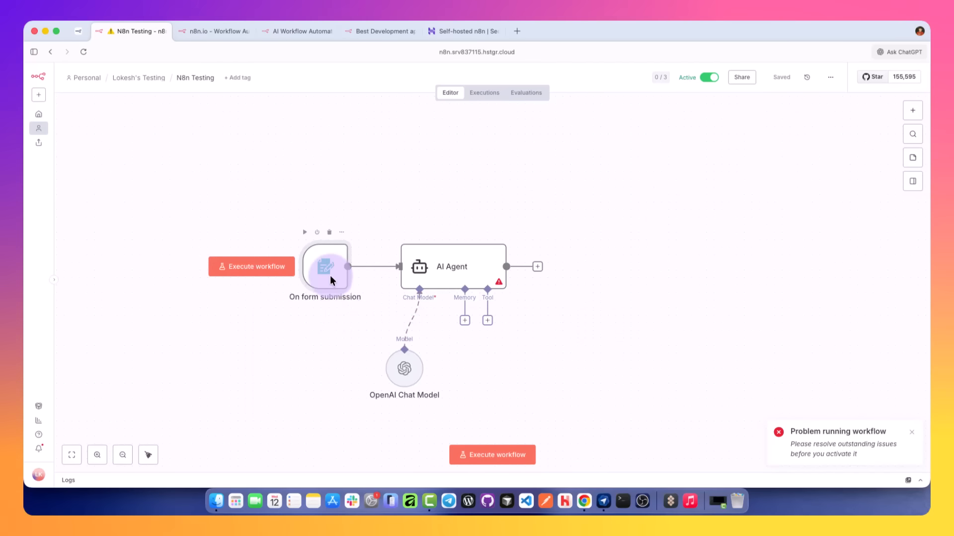
# Set the AI Agent's user message prompt to "Give me some suggestions on this name" and return to the canvas.
pyautogui.doubleClick(473, 270)
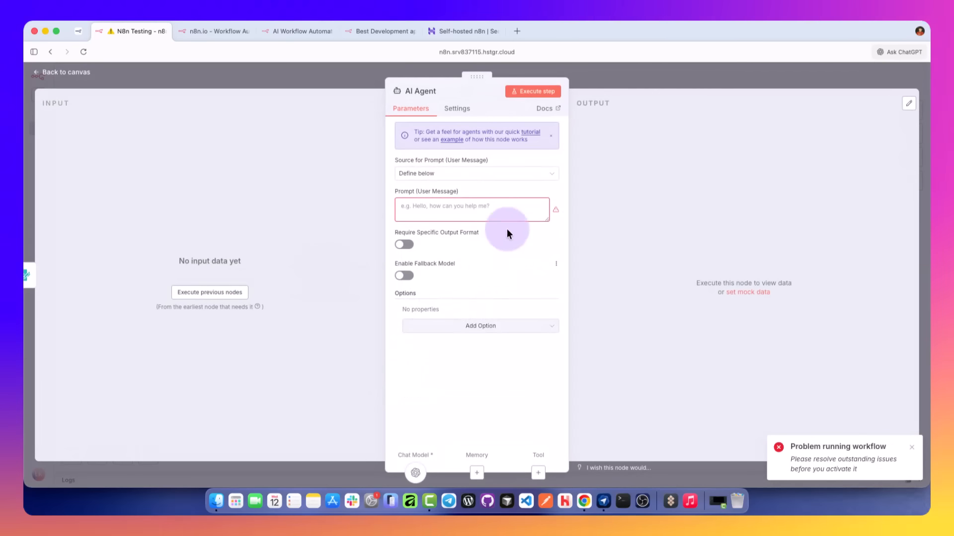
pyautogui.click(415, 210)
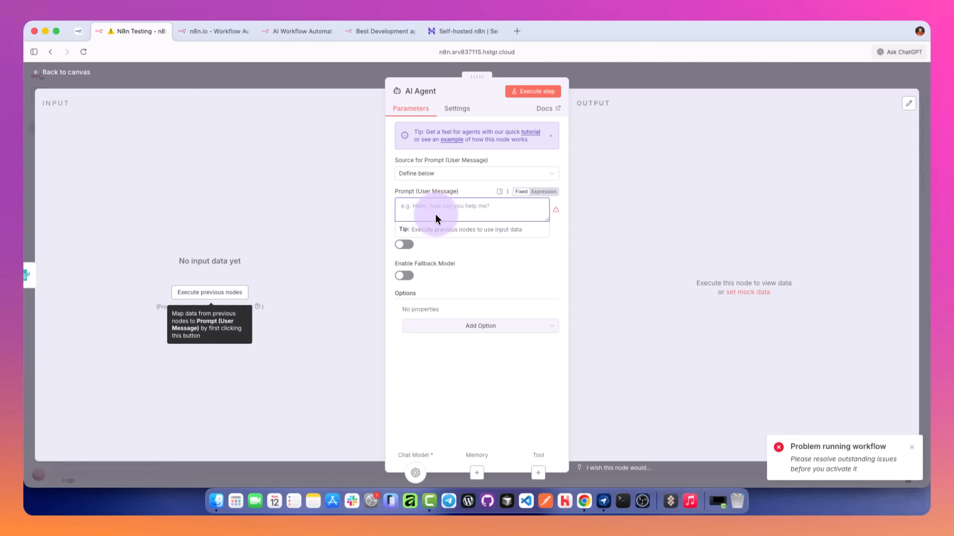
pyautogui.write('C')
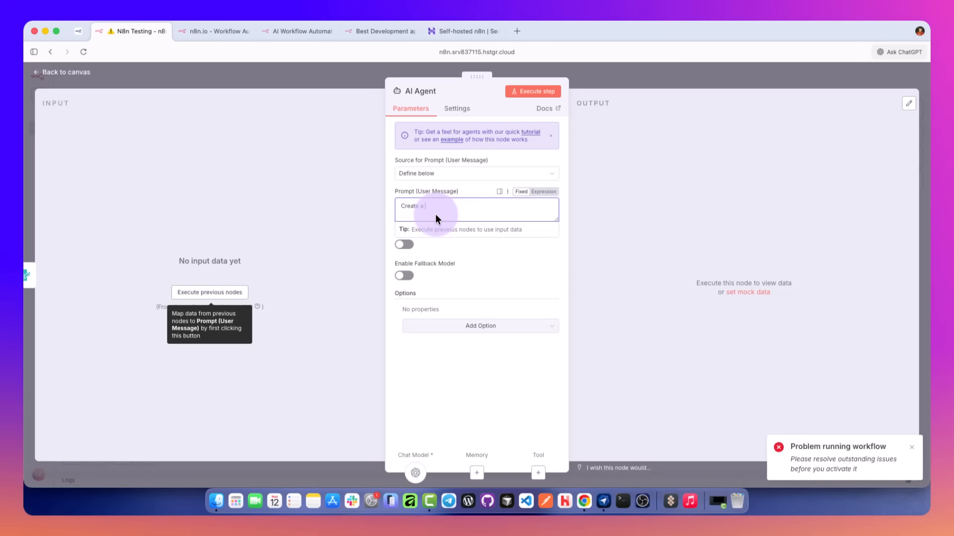
pyautogui.write('reate a')
pyautogui.press('BackSpace')
pyautogui.press('BackSpace')
pyautogui.press('BackSpace')
pyautogui.press('BackSpace')
pyautogui.press('BackSpace')
pyautogui.press('BackSpace')
pyautogui.press('BackSpace')
pyautogui.press('BackSpace')
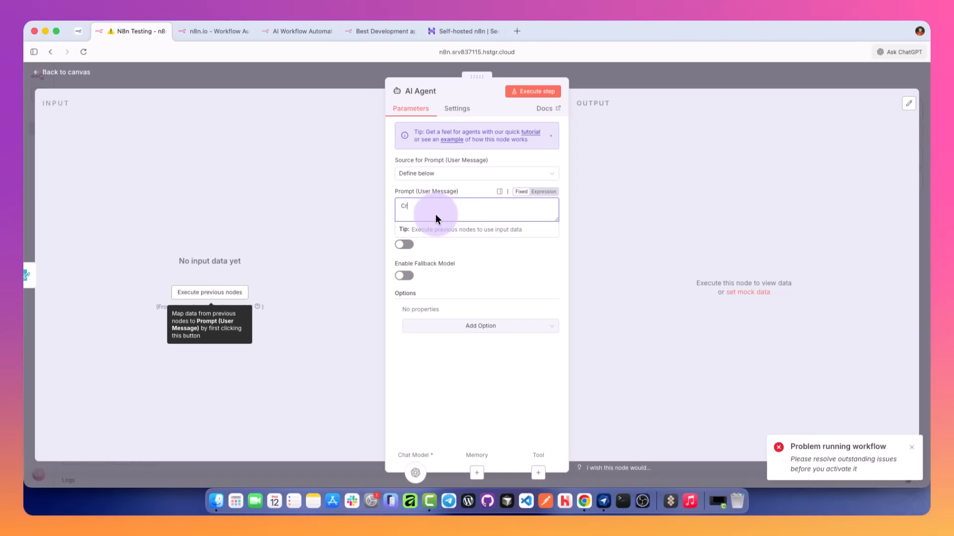
pyautogui.write('Give me some ')
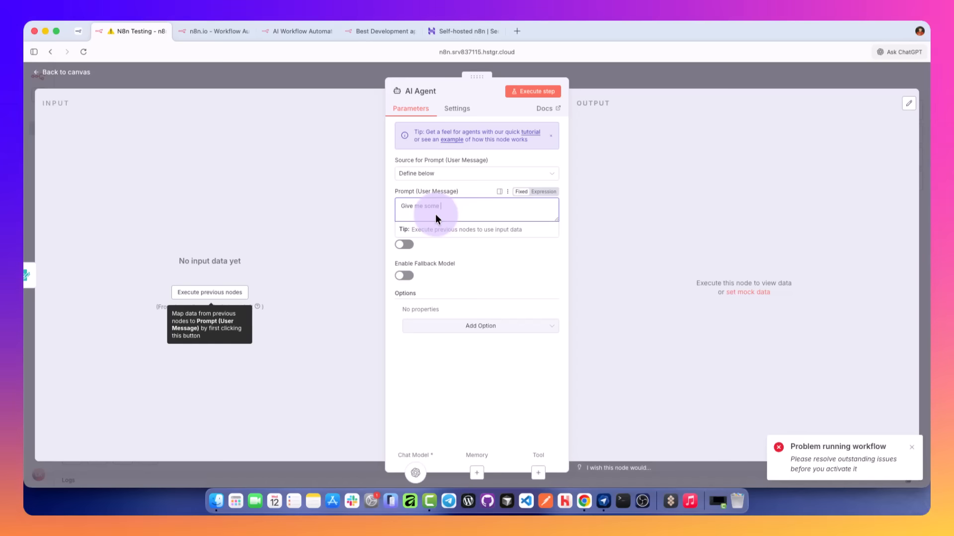
pyautogui.write('suggestions ')
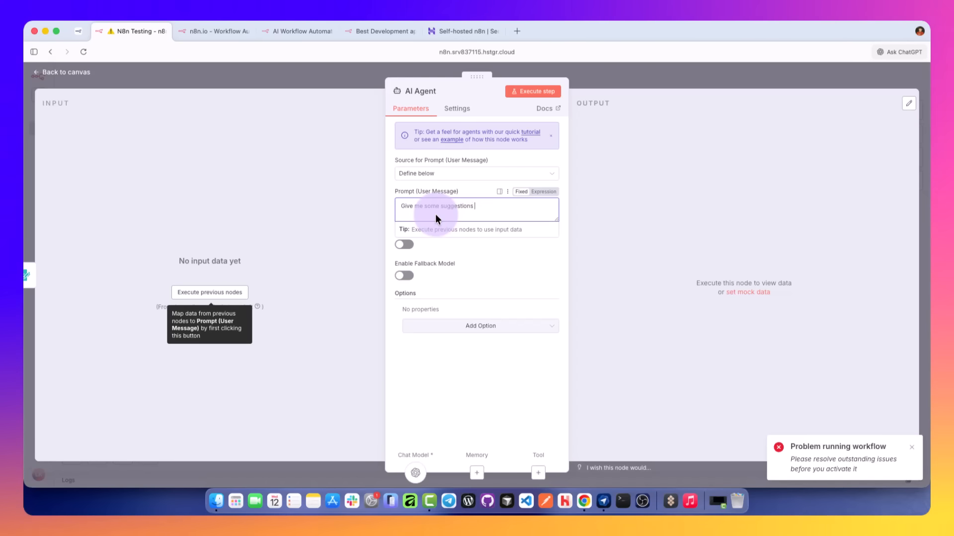
pyautogui.write('on this node')
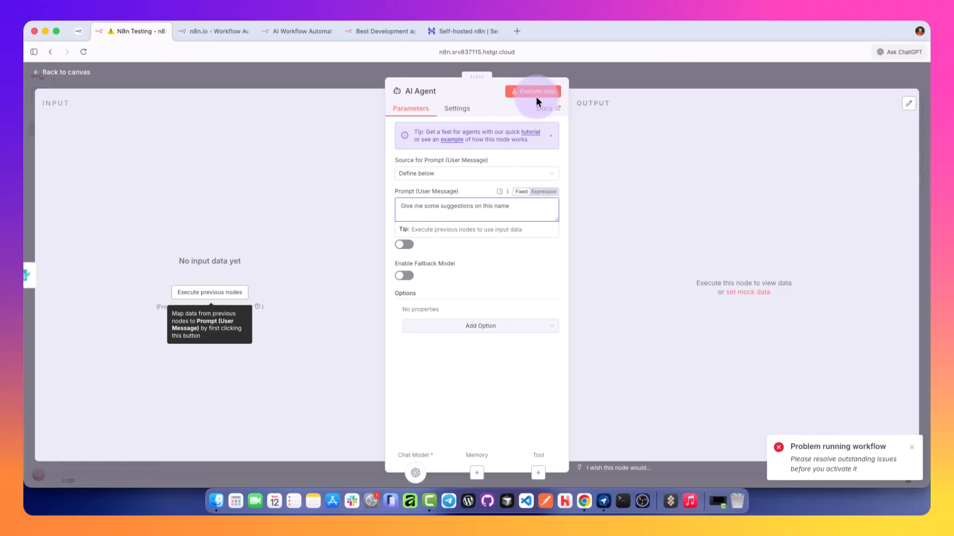
pyautogui.click(580, 76)
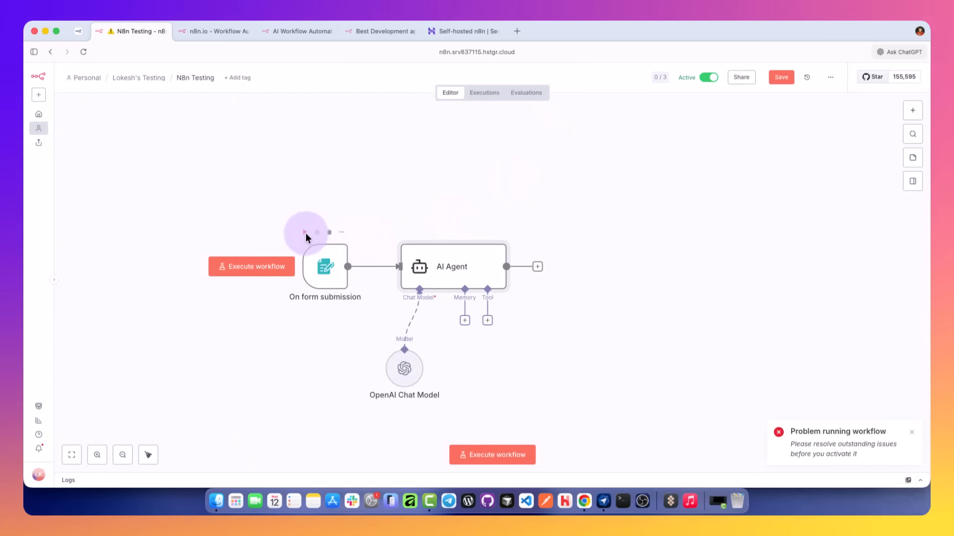
# Execute the On form submission node, submit the test form with a first name in the Name field, and close the form.
pyautogui.click(305, 232)
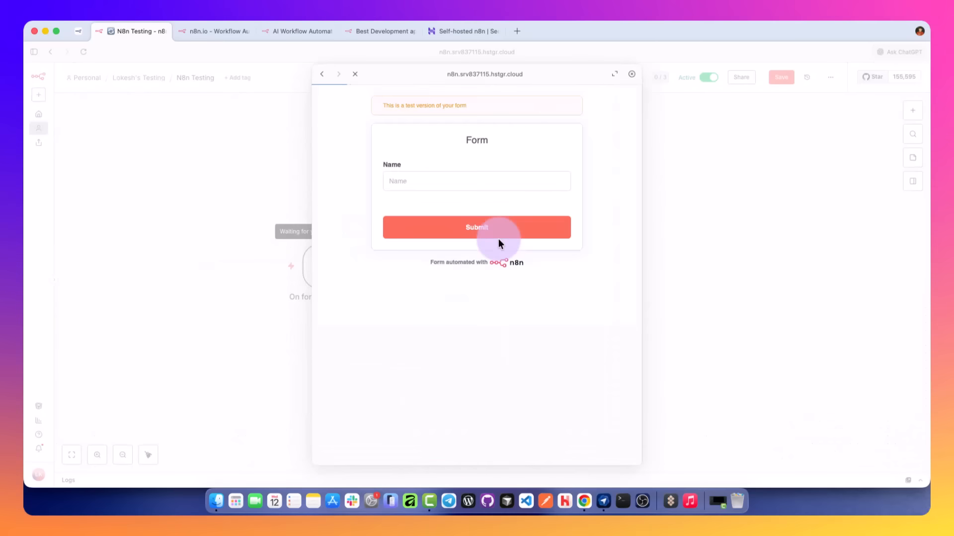
pyautogui.click(434, 192)
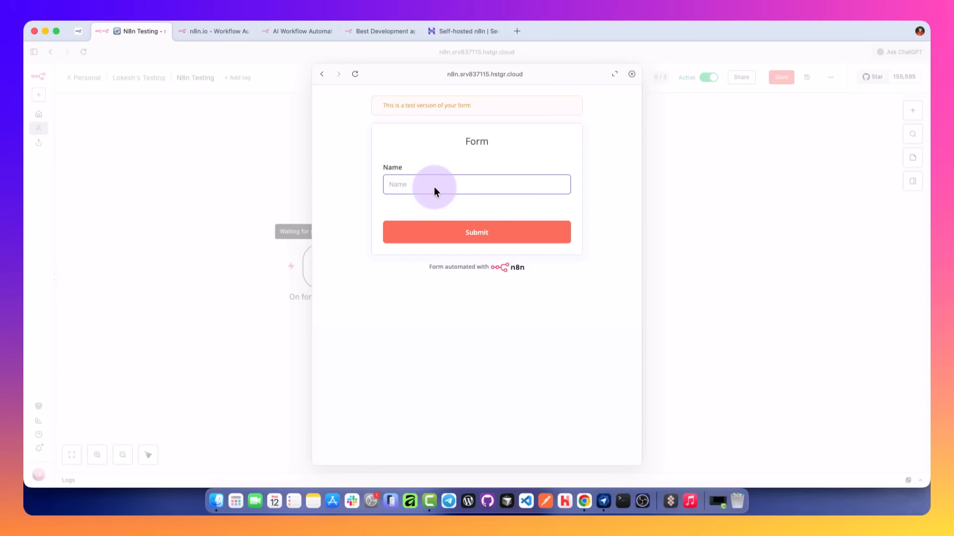
pyautogui.write('Rahul')
pyautogui.press('super+a')
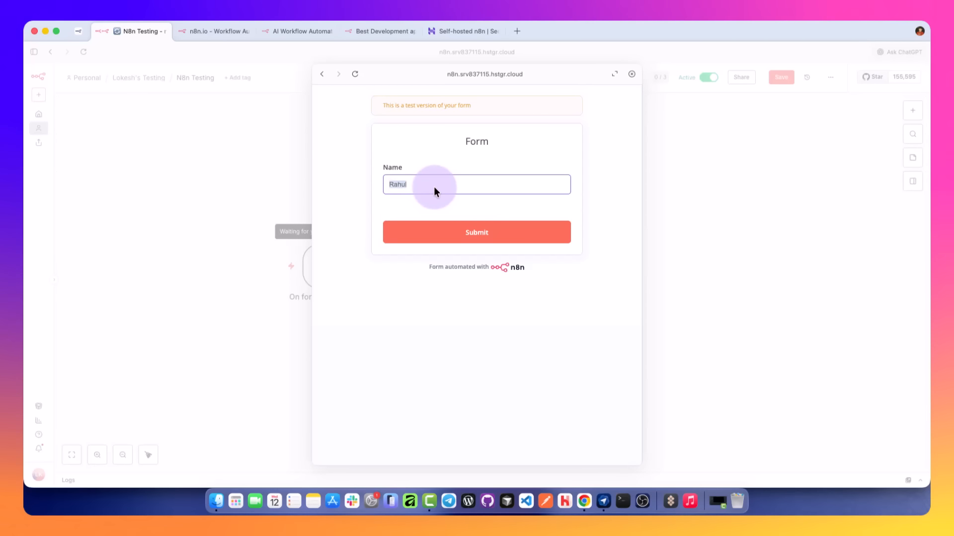
pyautogui.write('Lokesh')
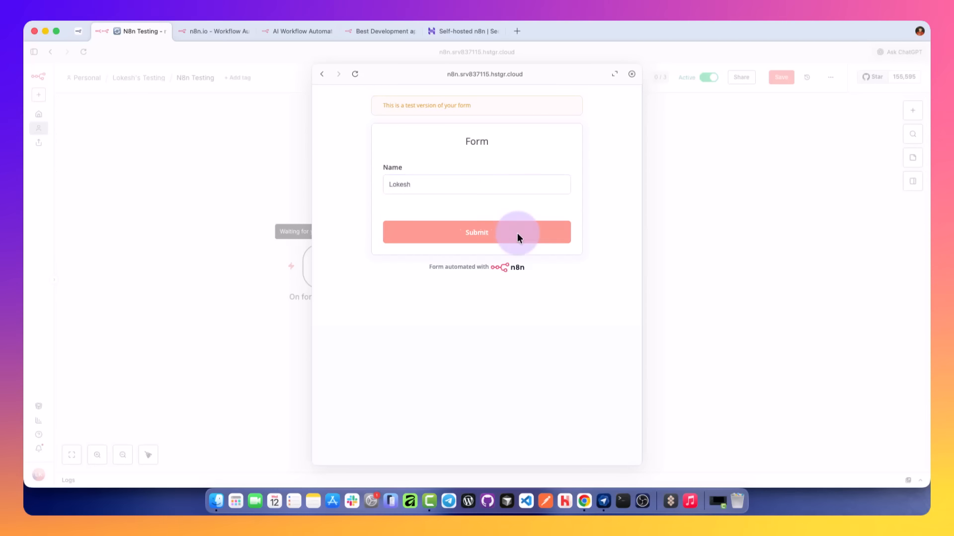
pyautogui.click(517, 234)
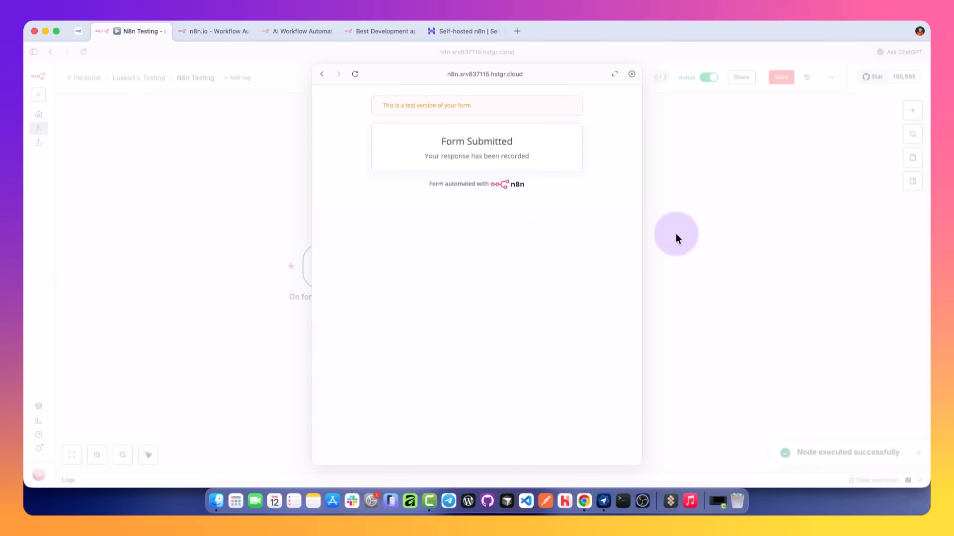
pyautogui.click(630, 74)
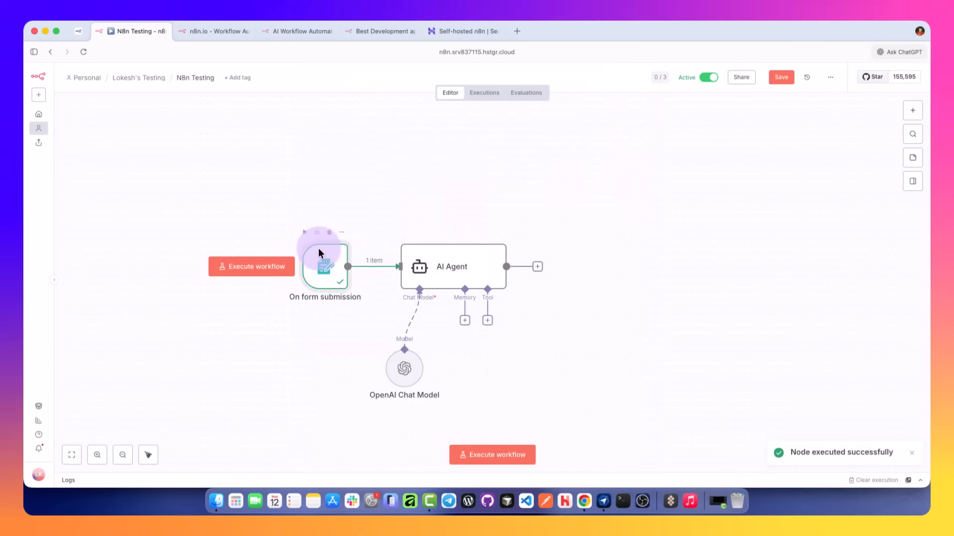
# Pin the output data of the On form submission node and check its pin option.
pyautogui.press('p')
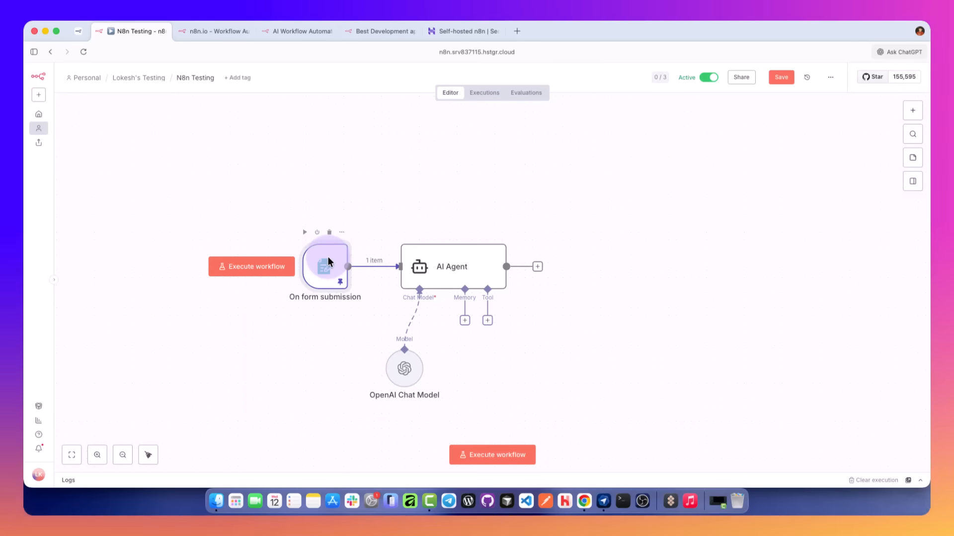
pyautogui.rightClick(326, 271)
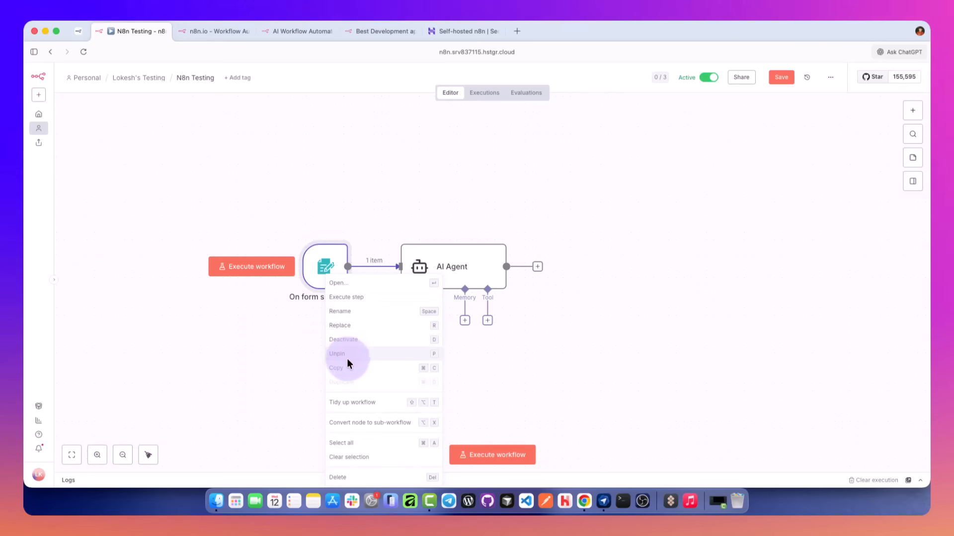
pyautogui.click(476, 353)
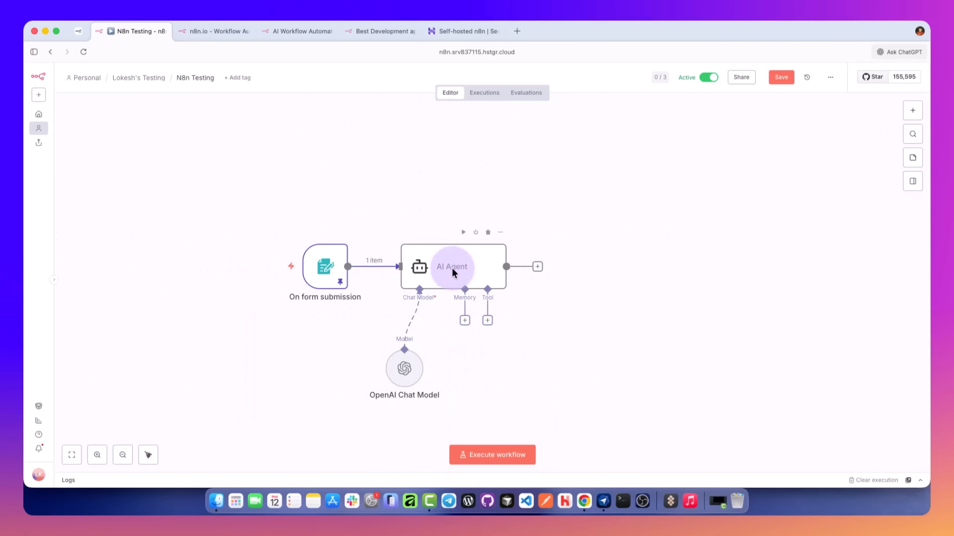
# Map the form's Name field into the AI Agent prompt so it reads "Give me some suggestions on this name: {{ $json.Name }}".
pyautogui.doubleClick(445, 266)
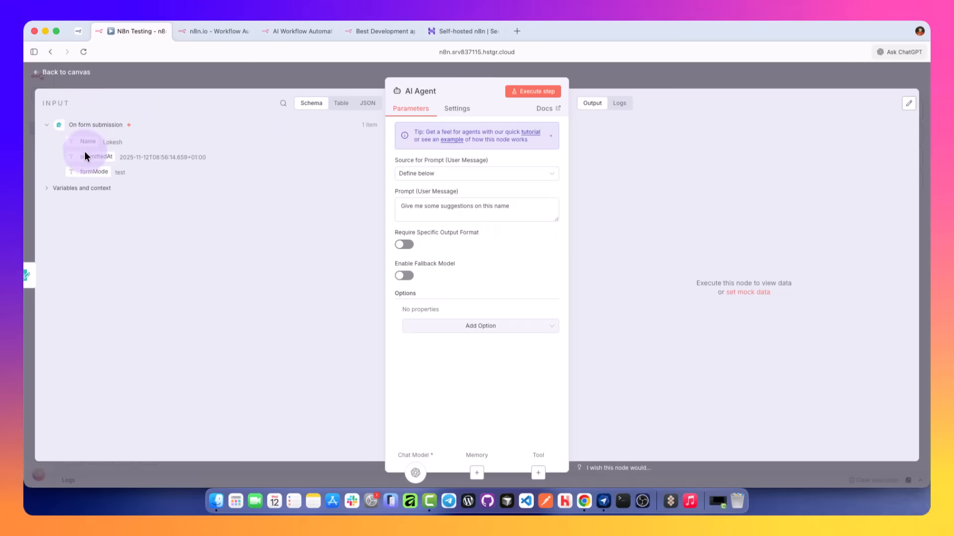
pyautogui.moveTo(86, 145); pyautogui.dragTo(476, 207)
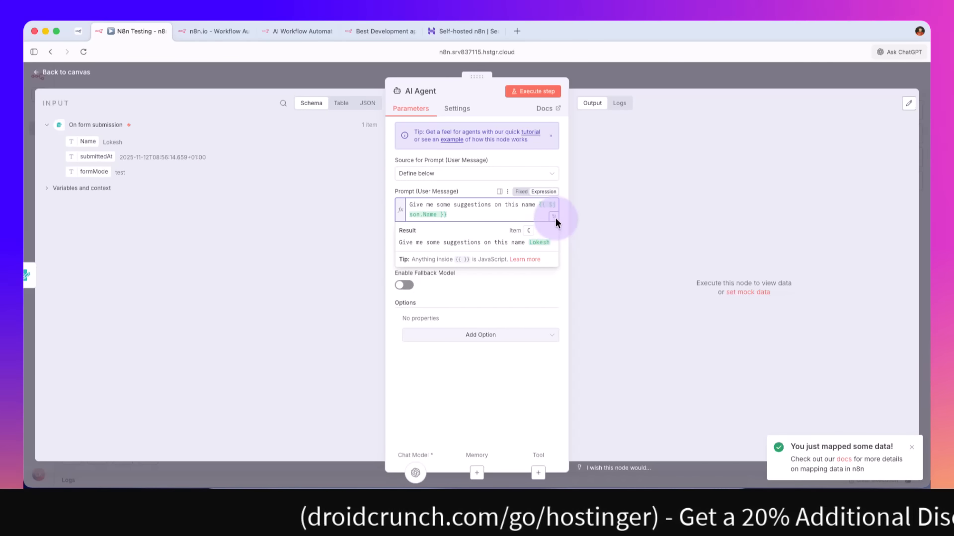
pyautogui.click(554, 217)
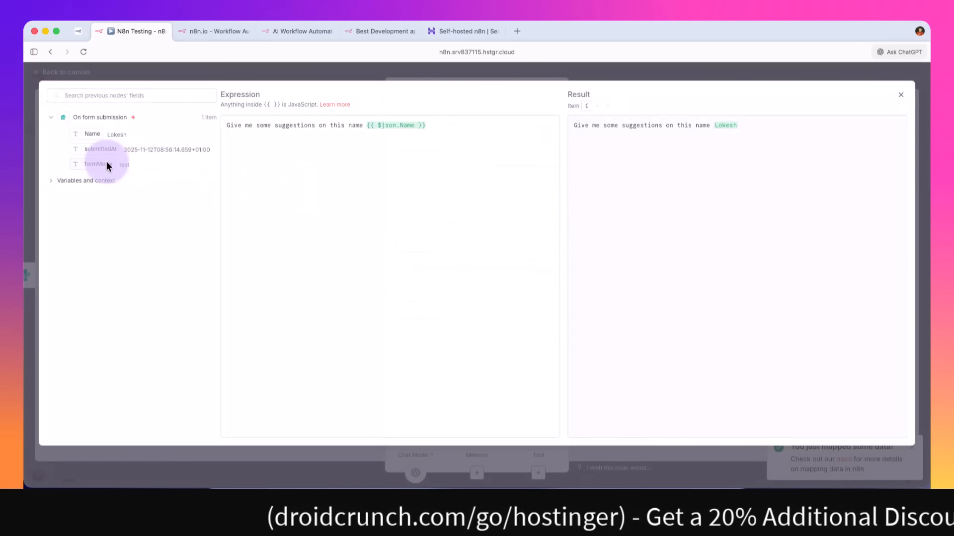
pyautogui.click(350, 125)
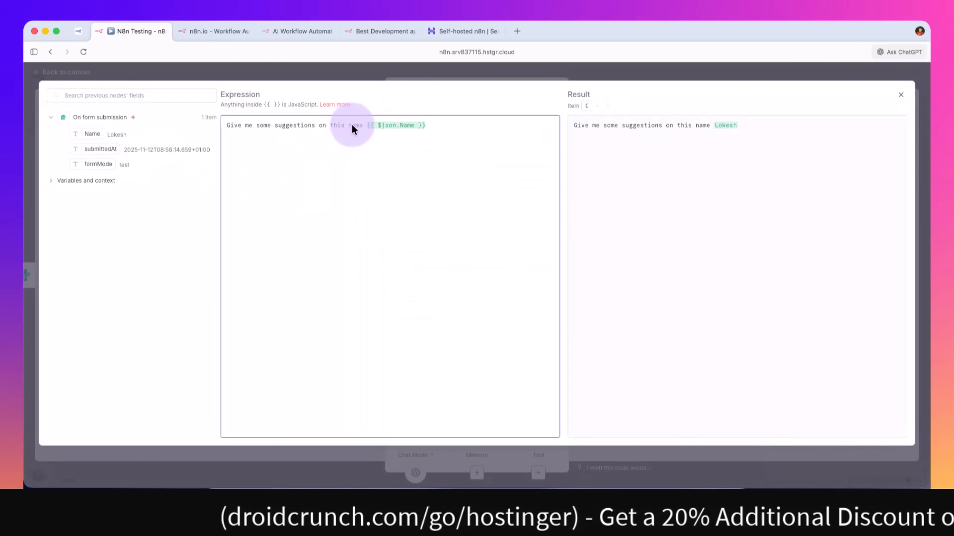
pyautogui.press('BackSpace')
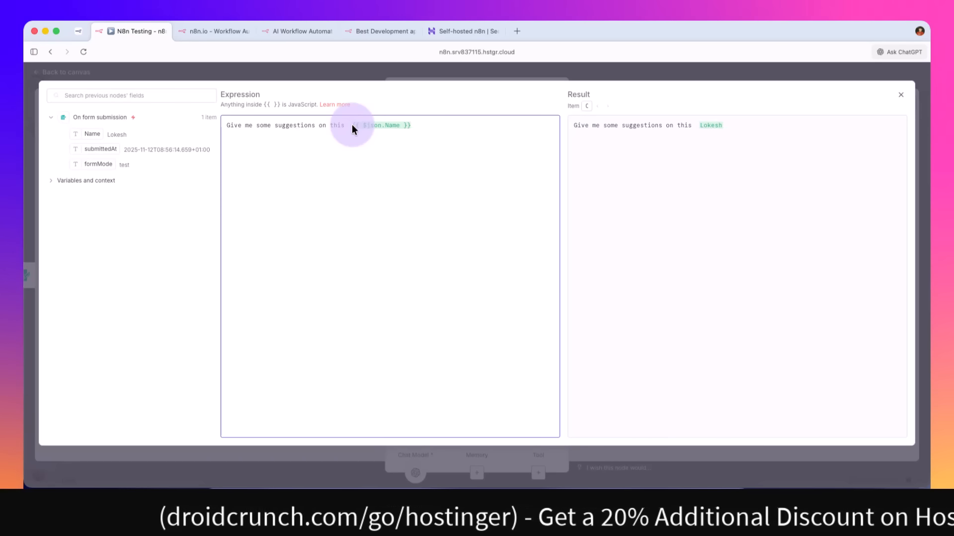
pyautogui.press('BackSpace')
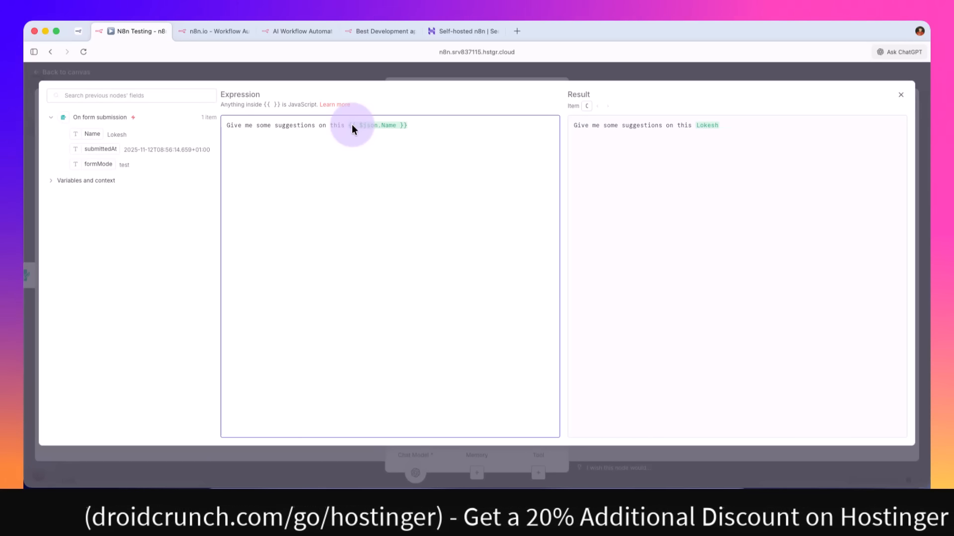
pyautogui.write('name:')
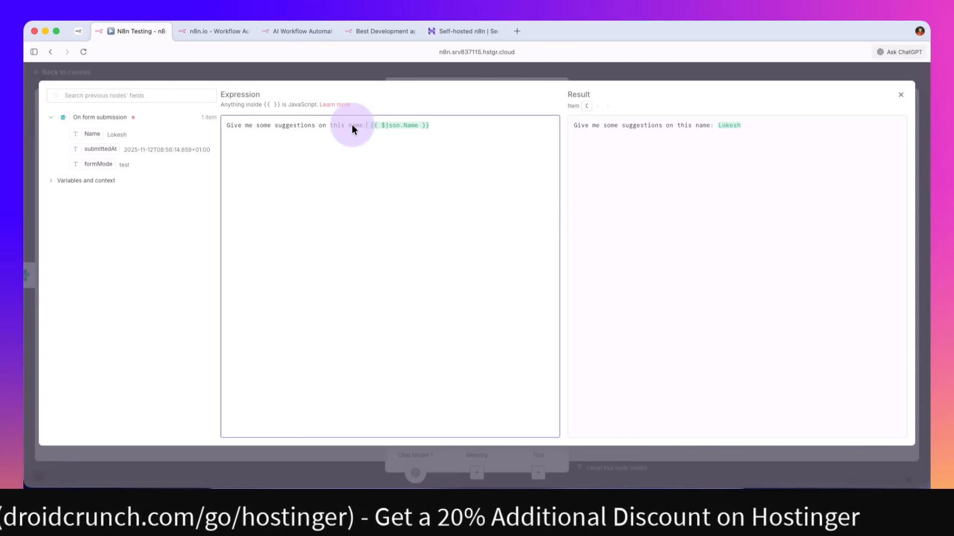
# Add the line "Suggest me more names like this" to the AI Agent prompt and execute the node from the canvas.
pyautogui.click(440, 135)
pyautogui.write('Su')
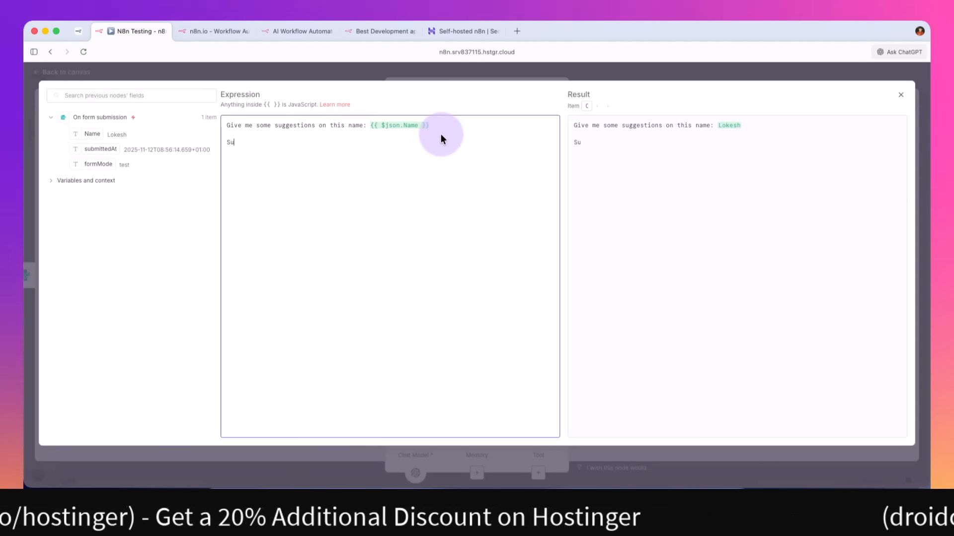
pyautogui.write('ggest me more na')
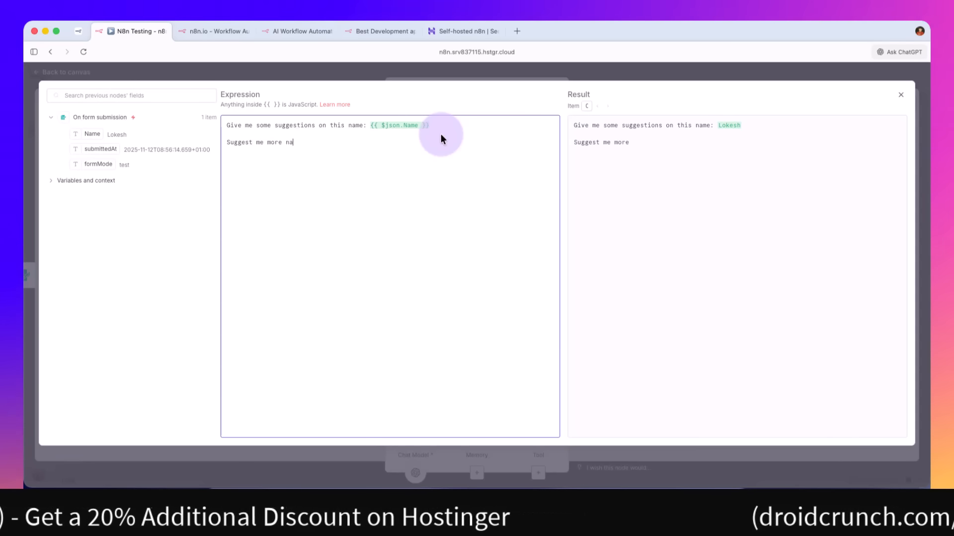
pyautogui.write('mes like this')
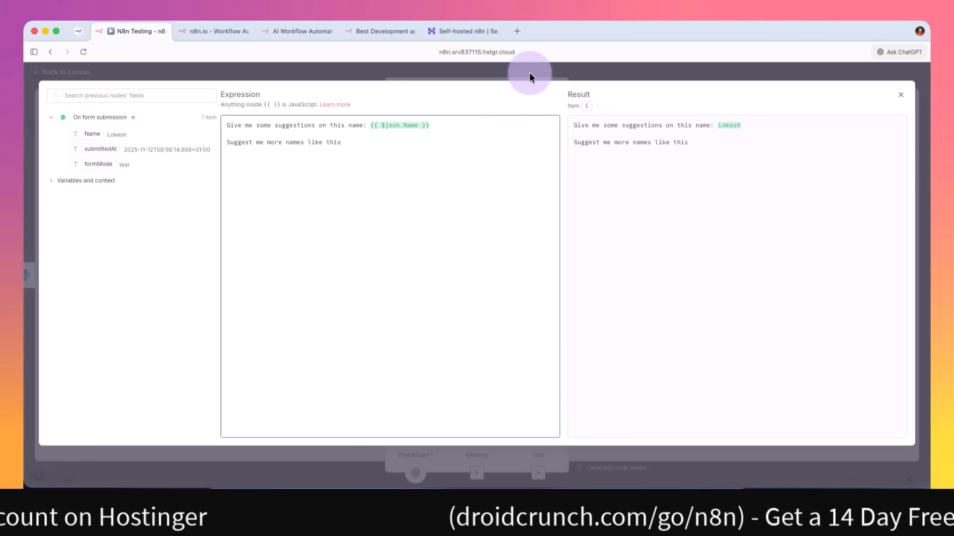
pyautogui.click(527, 77)
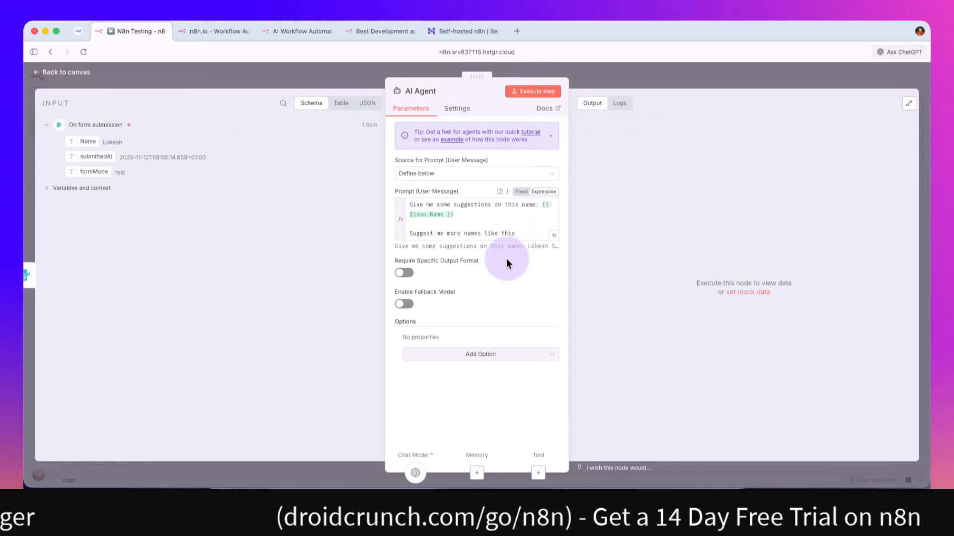
pyautogui.click(589, 74)
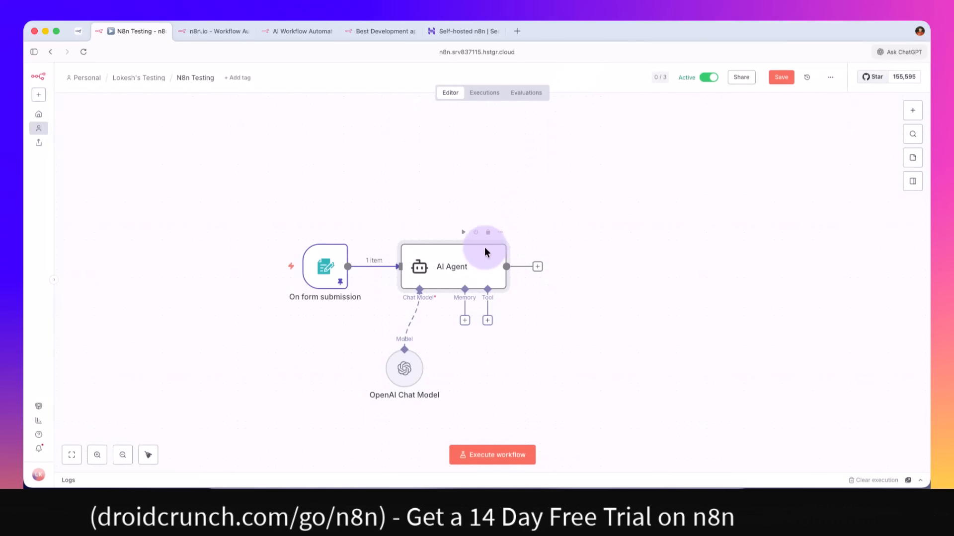
pyautogui.click(464, 231)
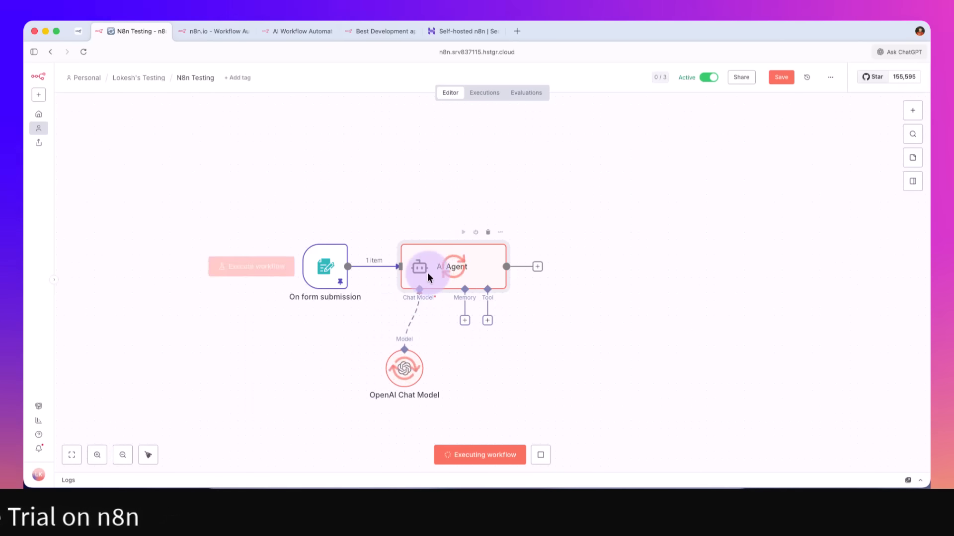
pyautogui.moveTo(418, 316)
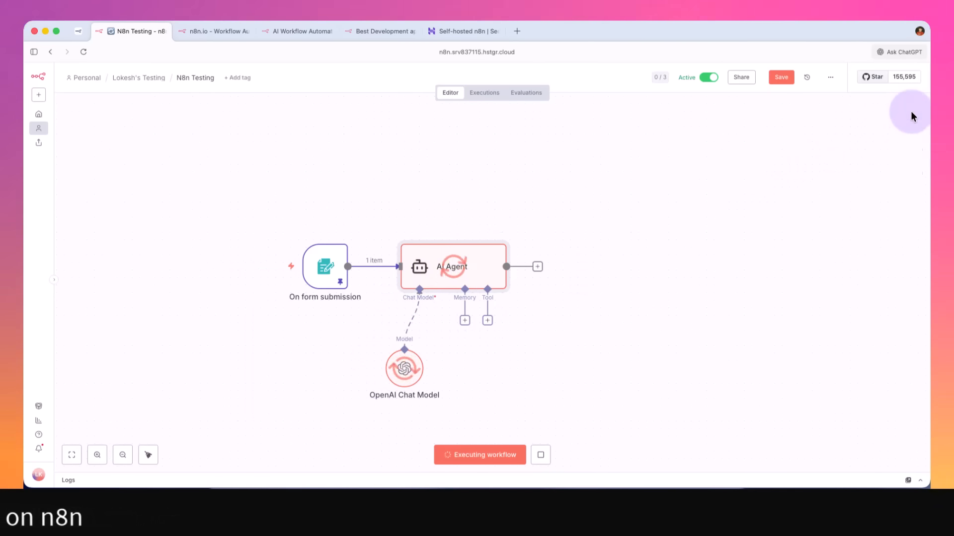
# Add a Basic LLM Chain node with its prompt source set to Define below, and place it above and beyond the AI Agent.
pyautogui.click(912, 112)
pyautogui.write('basic')
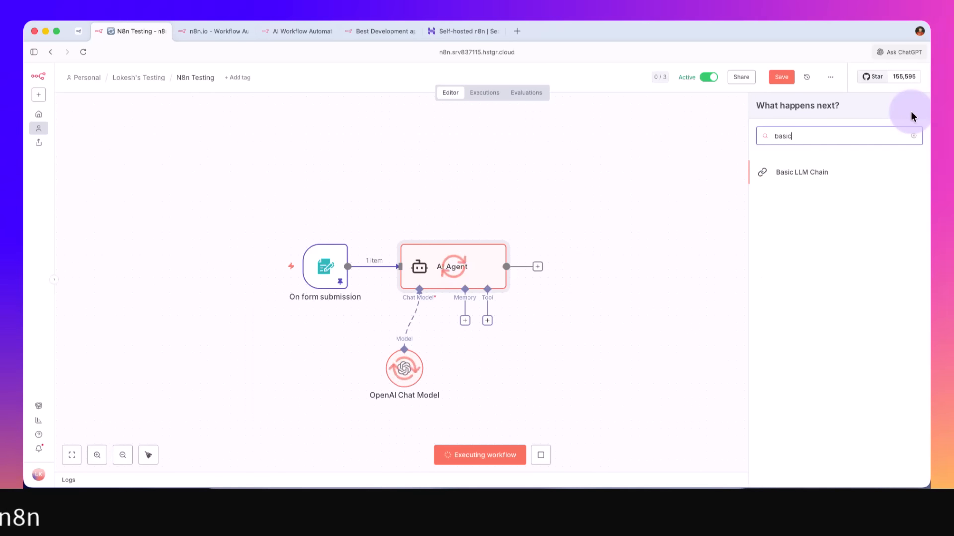
pyautogui.click(825, 174)
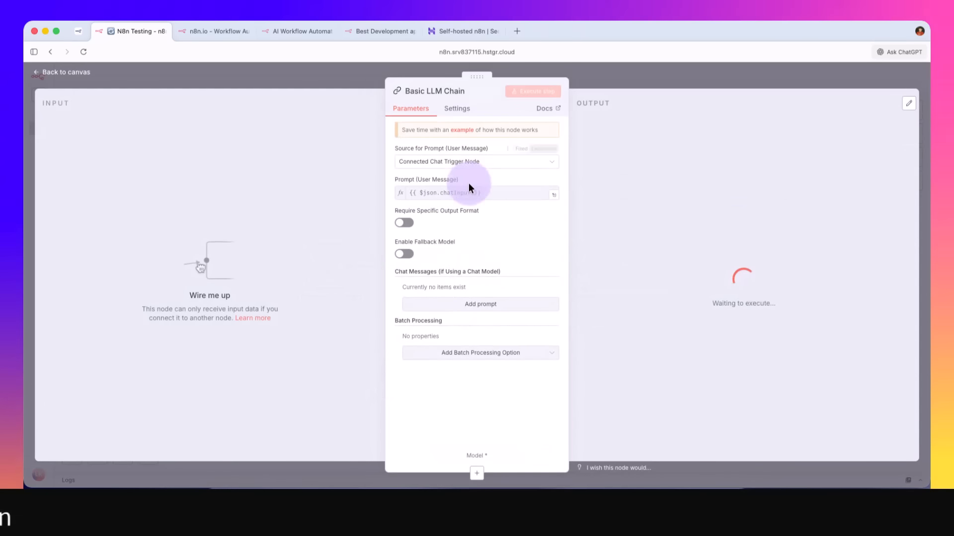
pyautogui.click(496, 165)
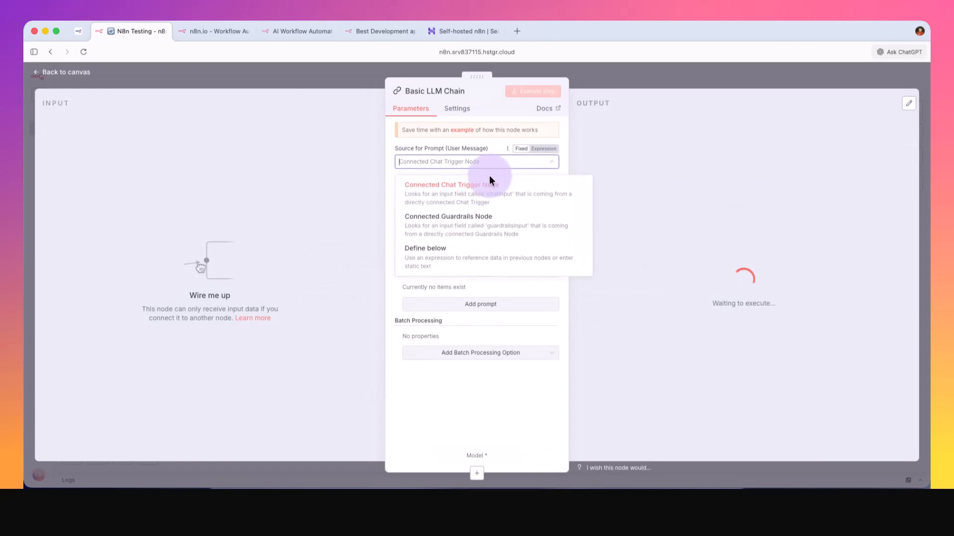
pyautogui.click(443, 248)
pyautogui.click(613, 77)
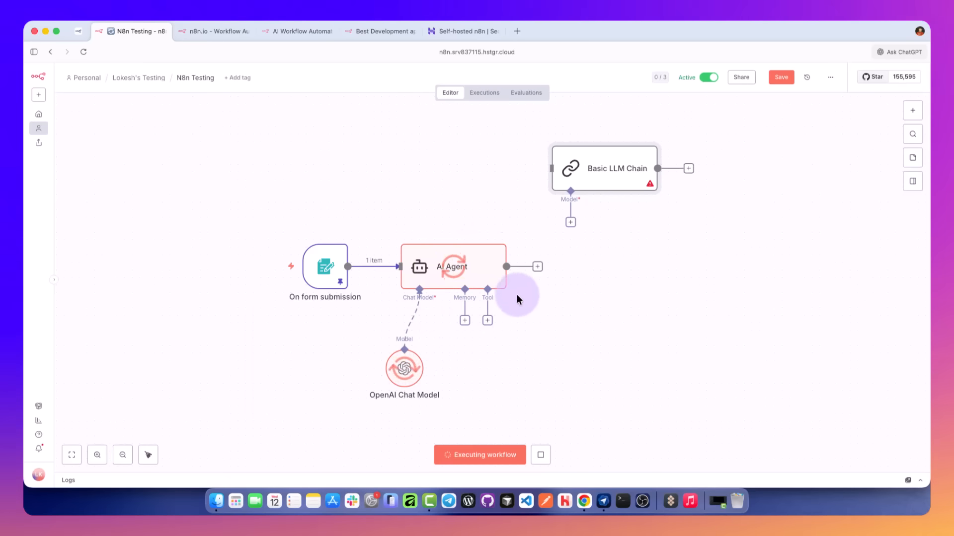
pyautogui.moveTo(609, 174); pyautogui.dragTo(673, 160)
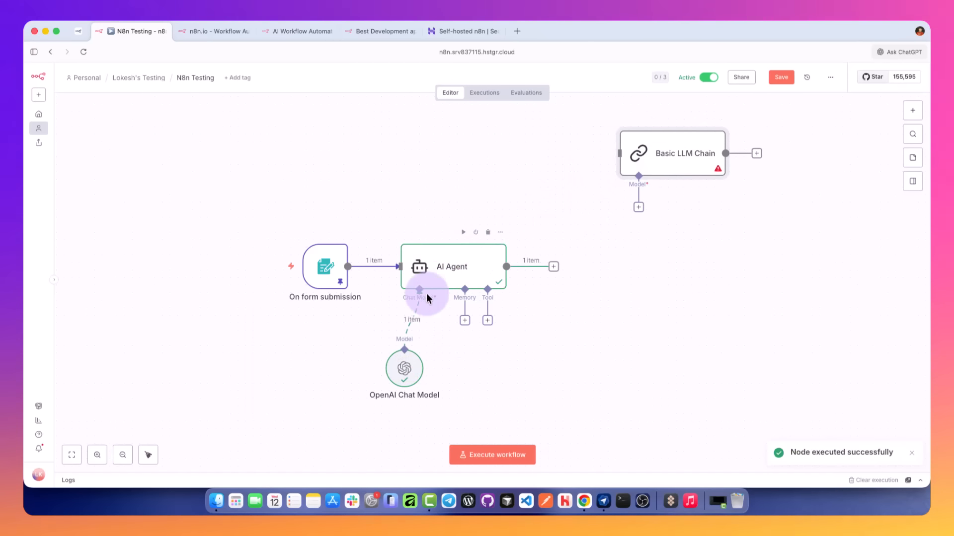
# Review the AI Agent's output and its available additional options, and return to the canvas.
pyautogui.doubleClick(448, 270)
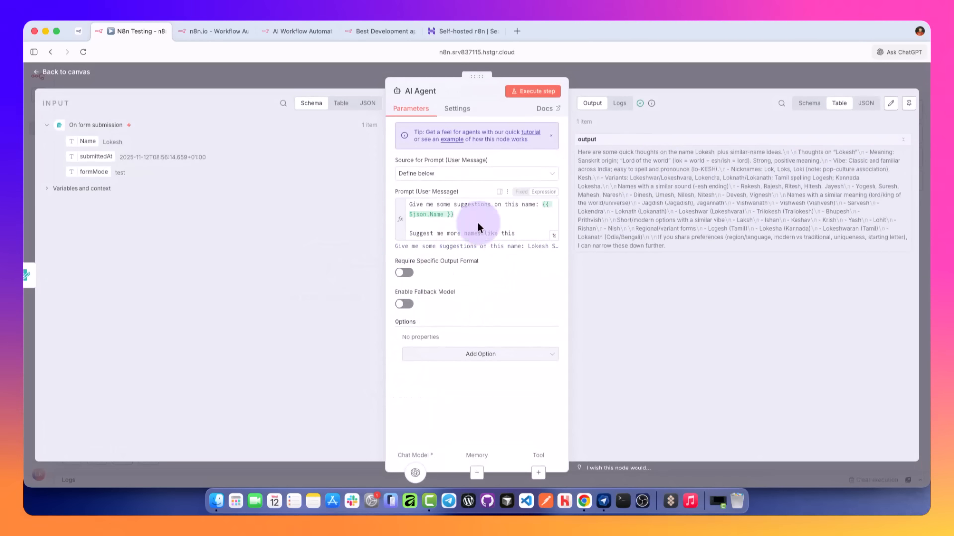
pyautogui.click(513, 353)
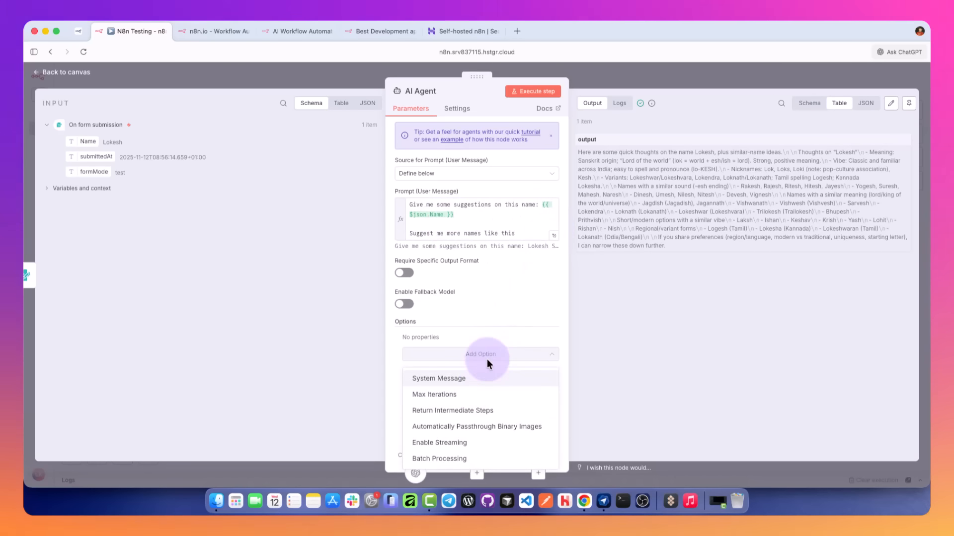
pyautogui.click(513, 328)
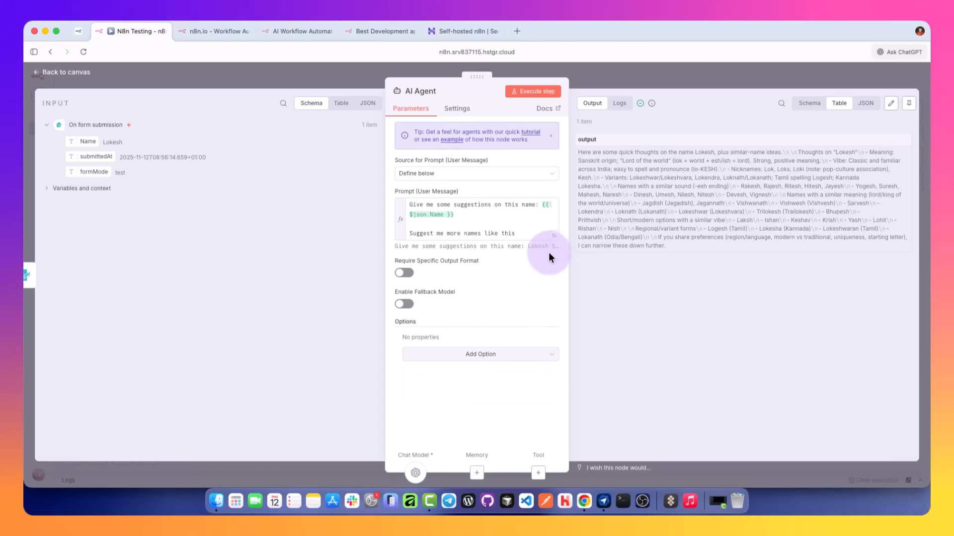
pyautogui.click(665, 88)
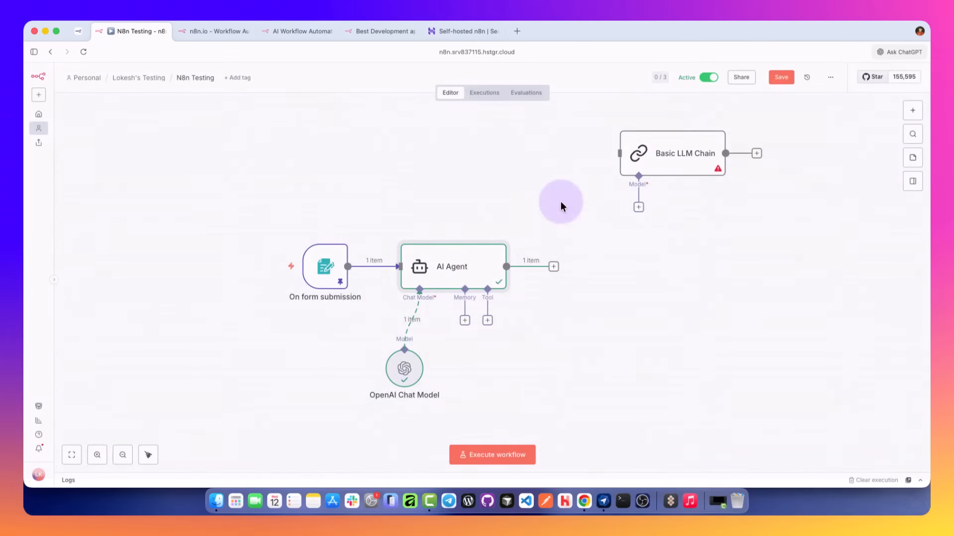
# Add an Edit Fields node after the AI Agent in Manual Mapping mode, with one new String field.
pyautogui.click(553, 266)
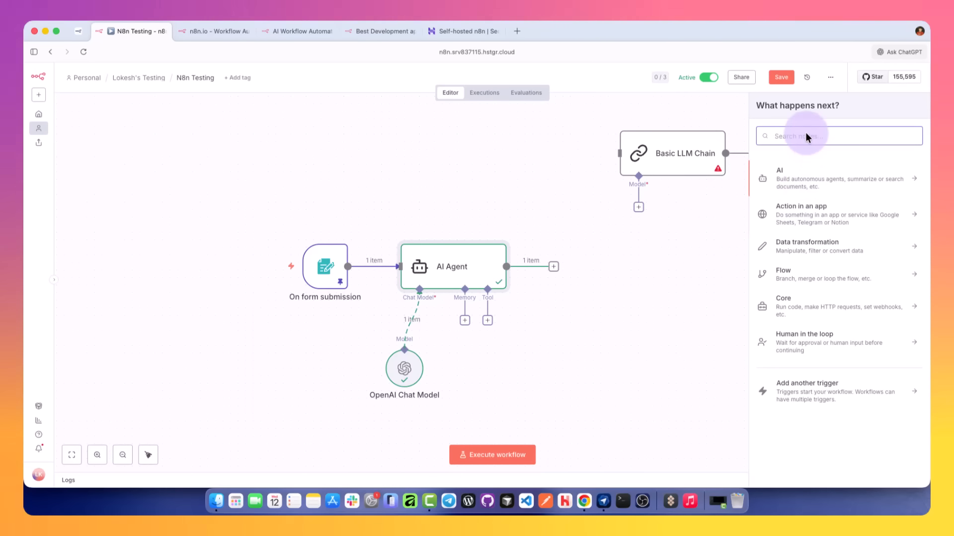
pyautogui.write('set')
pyautogui.click(798, 171)
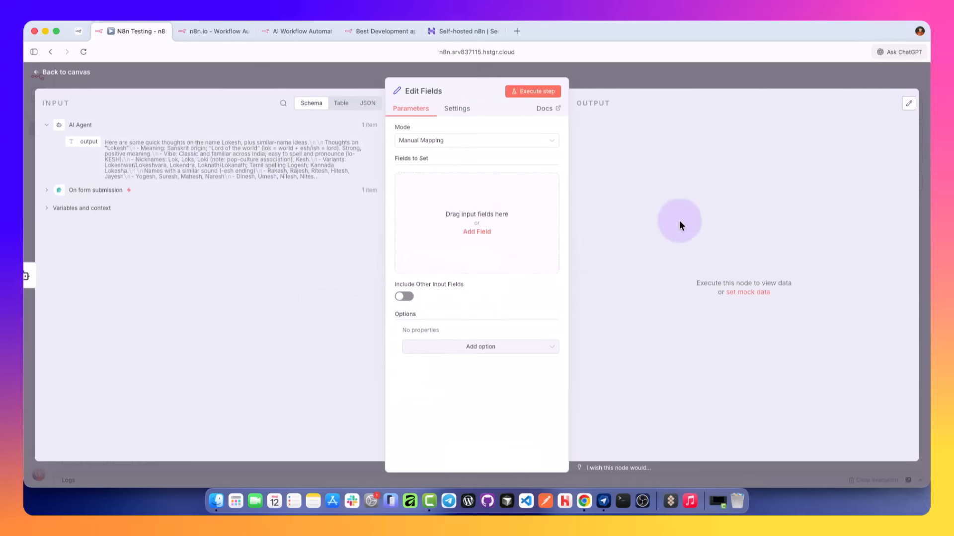
pyautogui.click(476, 232)
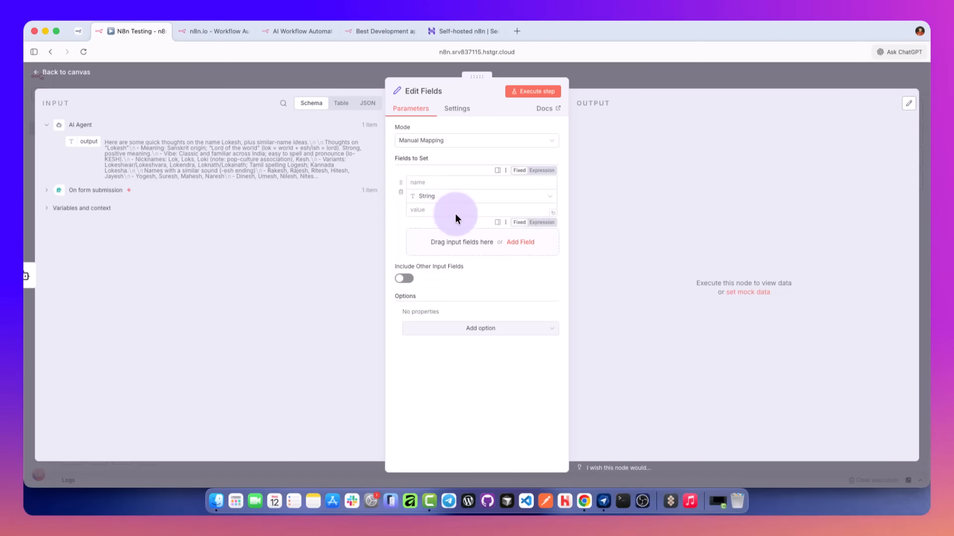
pyautogui.click(553, 212)
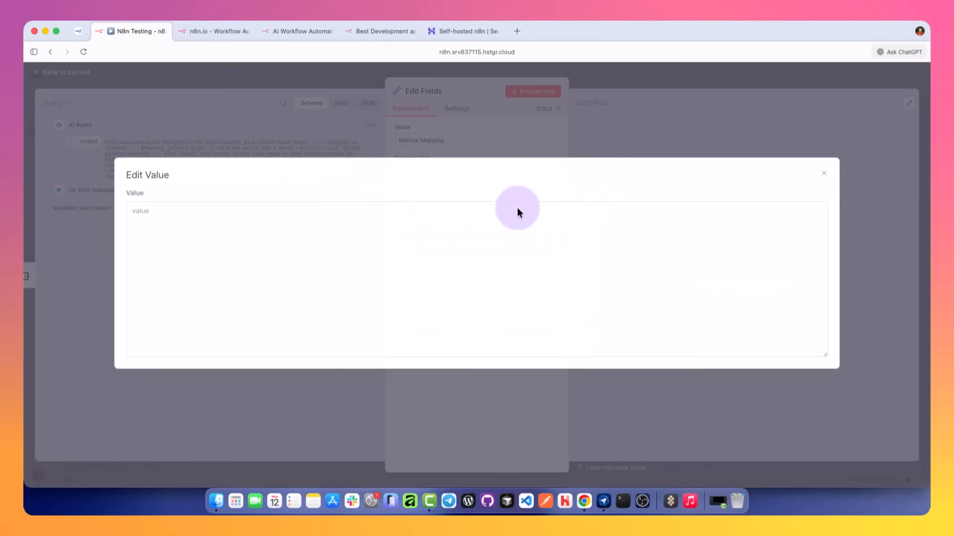
pyautogui.press('Escape')
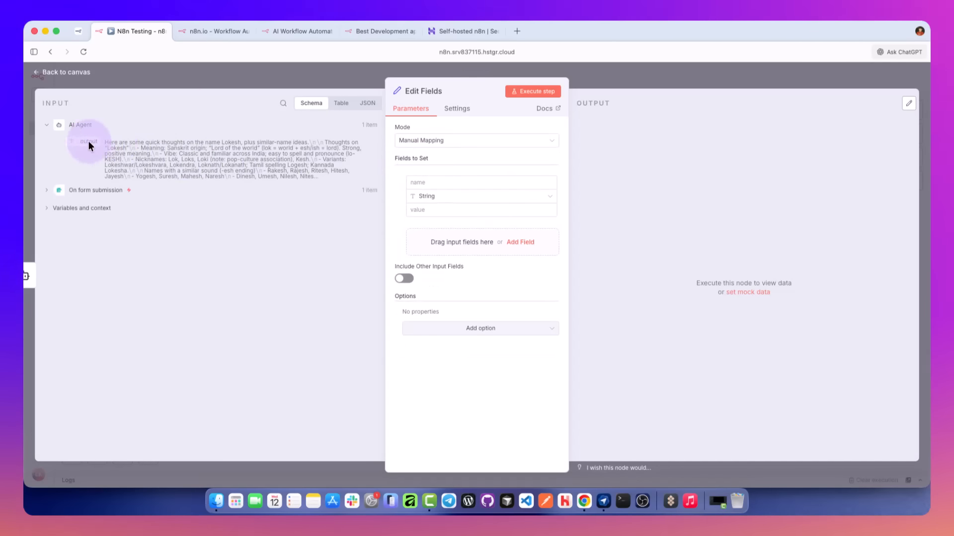
# Map the AI Agent's output into the String field's value as {{ $json.output }}, review the full expression result, and return to the canvas.
pyautogui.moveTo(89, 143); pyautogui.dragTo(431, 208)
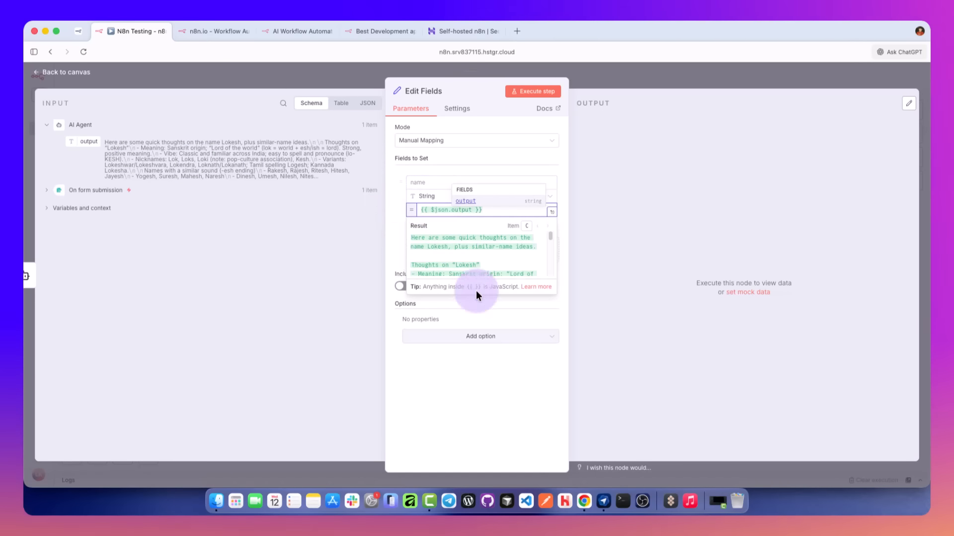
pyautogui.click(551, 212)
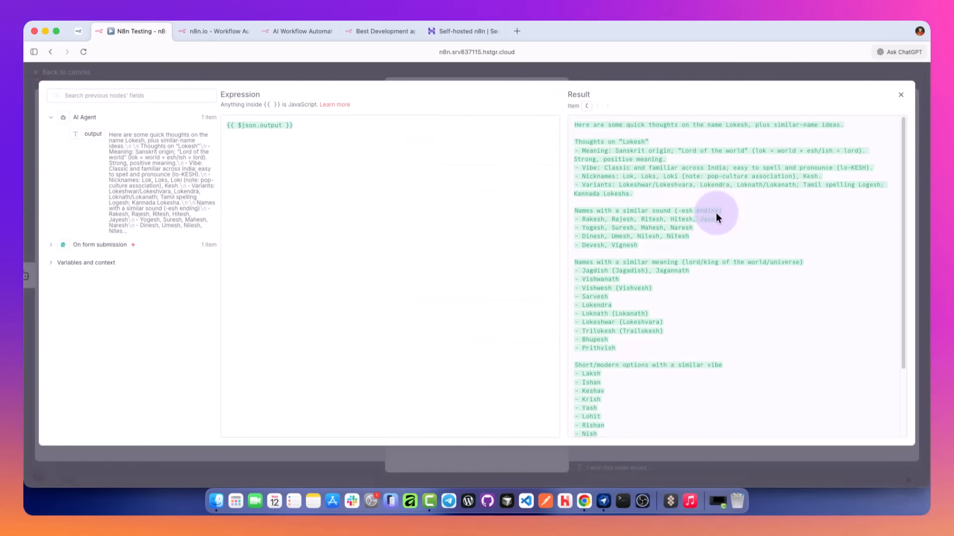
pyautogui.scroll(-3, 715, 216)
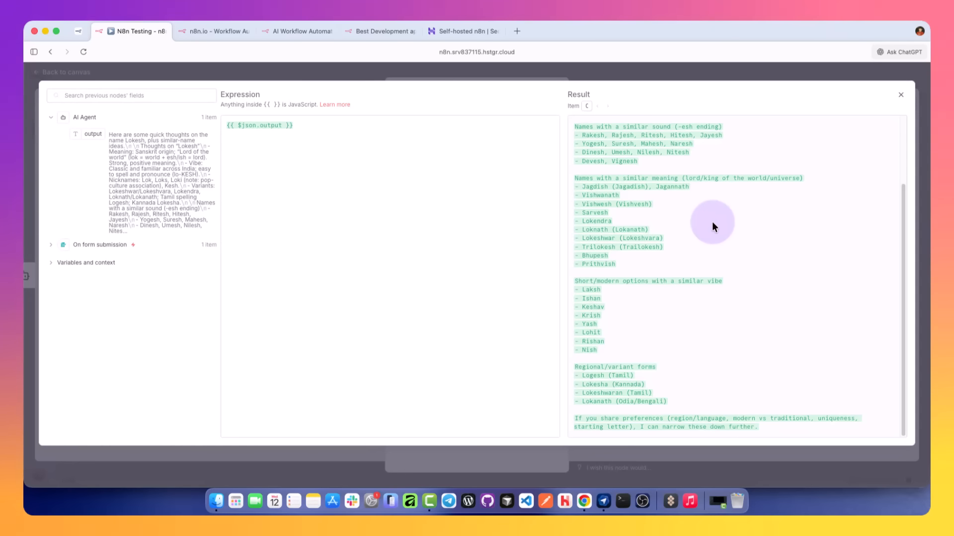
pyautogui.scroll(3, 654, 216)
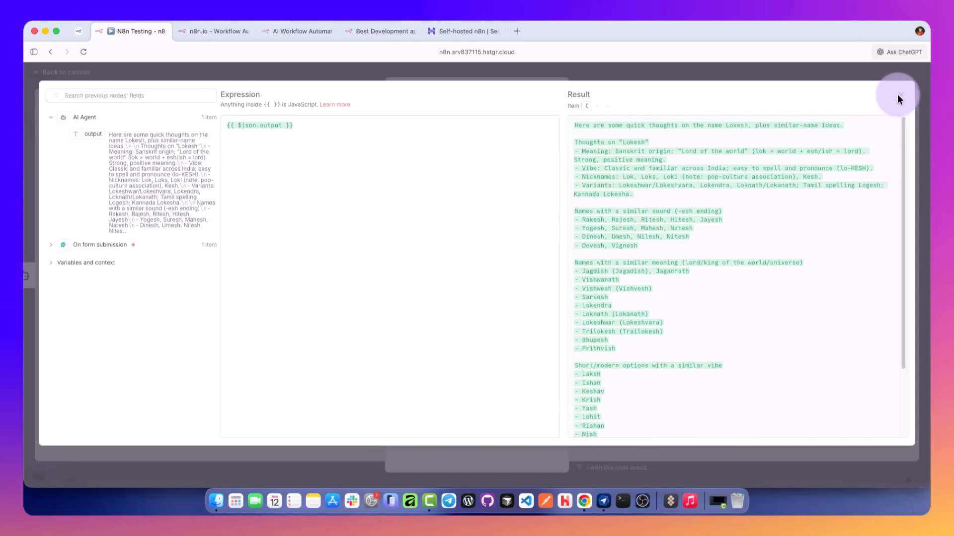
pyautogui.click(898, 97)
pyautogui.click(667, 79)
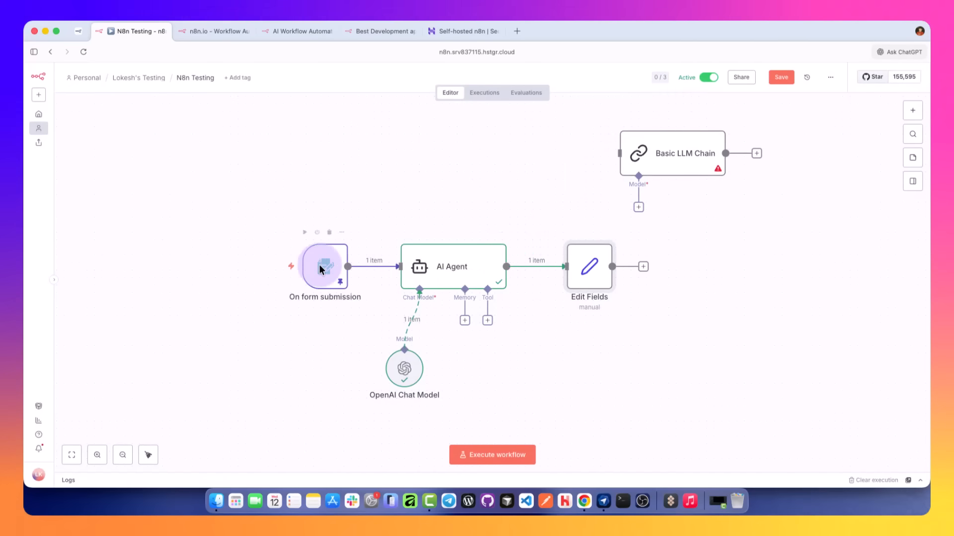
# Delete the unconnected Basic LLM Chain node and move all remaining nodes together slightly higher on the canvas.
pyautogui.moveTo(548, 279)
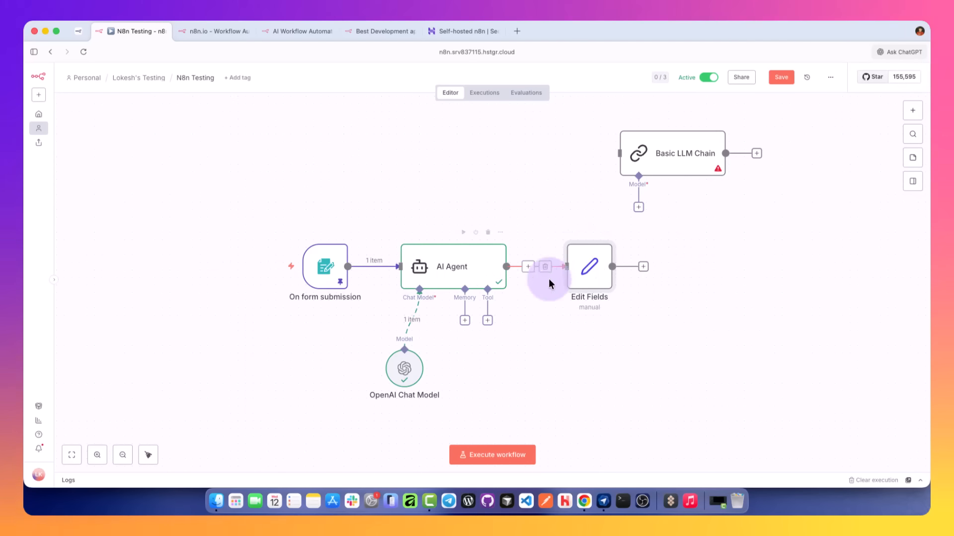
pyautogui.moveTo(711, 158)
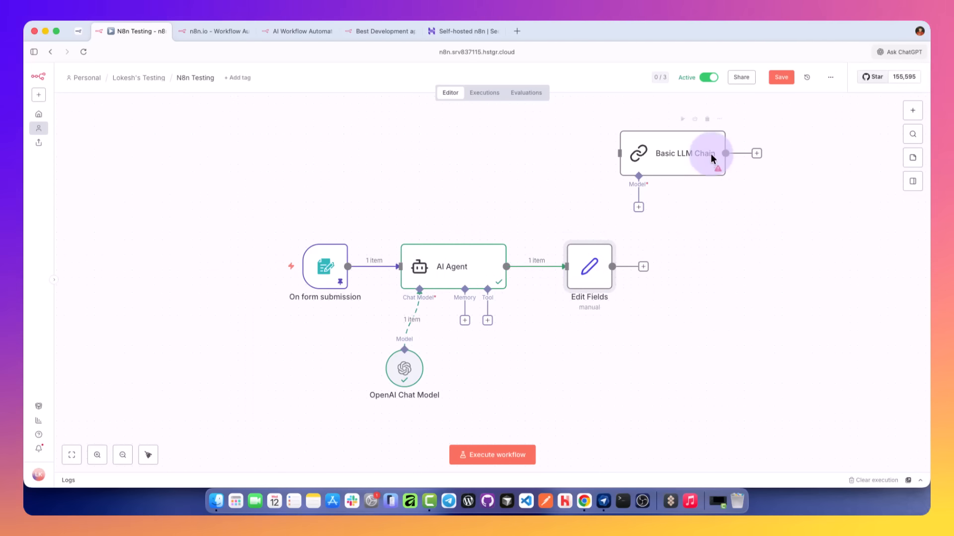
pyautogui.click(707, 120)
pyautogui.moveTo(270, 218); pyautogui.dragTo(651, 408)
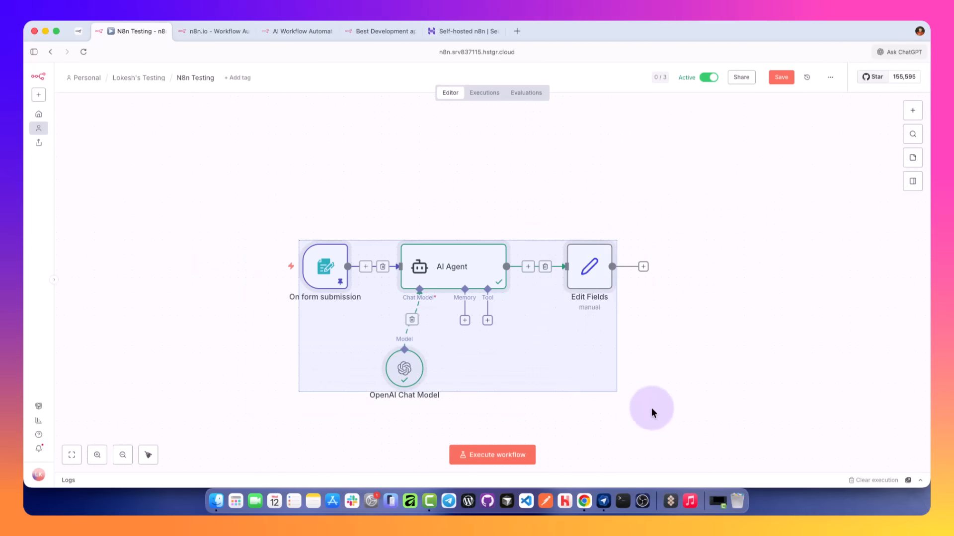
pyautogui.moveTo(591, 270); pyautogui.dragTo(613, 210)
pyautogui.click(685, 246)
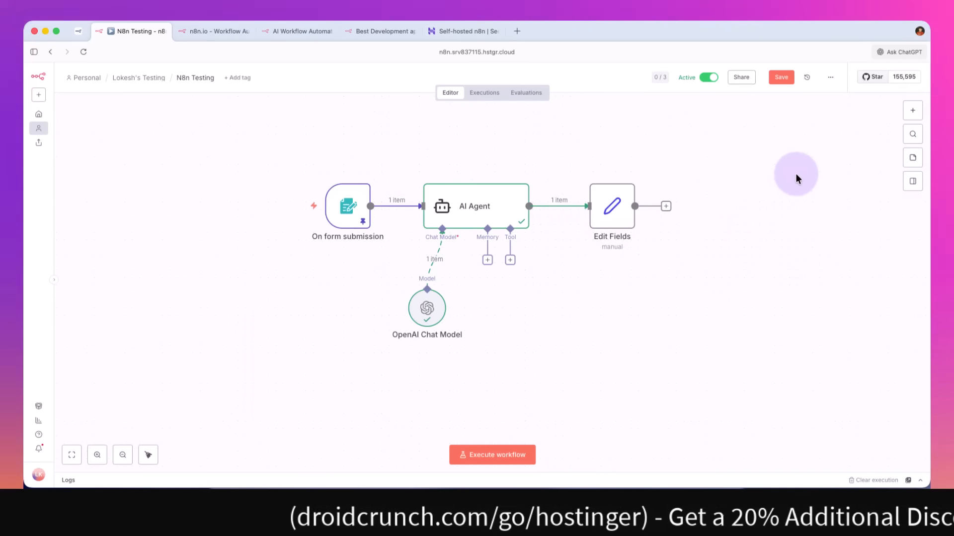
# Save the workflow and check its list of past executions, returning to the editor.
pyautogui.moveTo(614, 215)
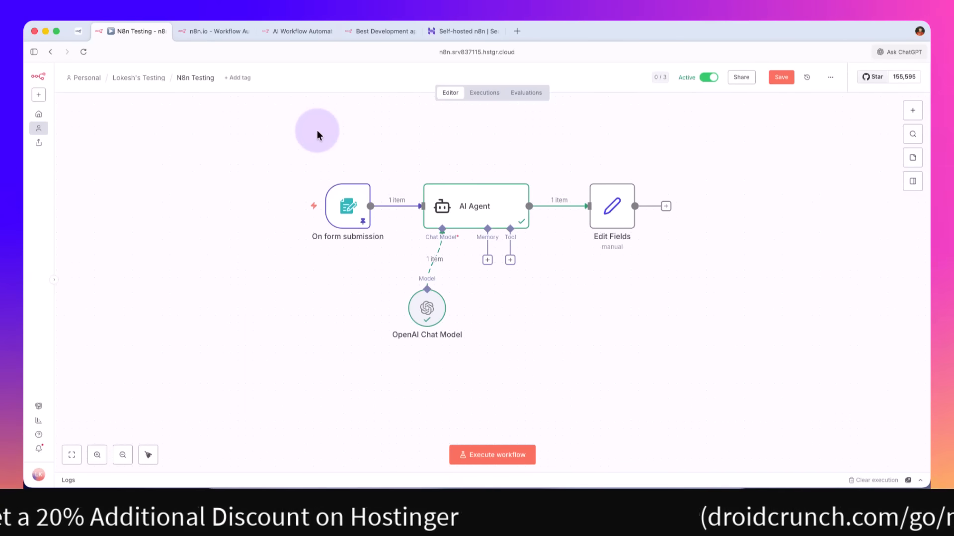
pyautogui.moveTo(282, 148)
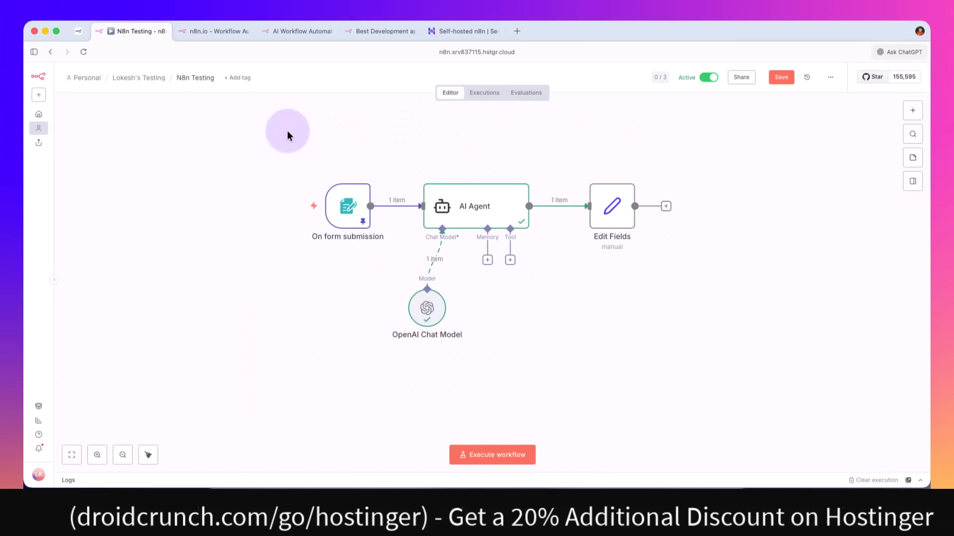
pyautogui.moveTo(342, 141)
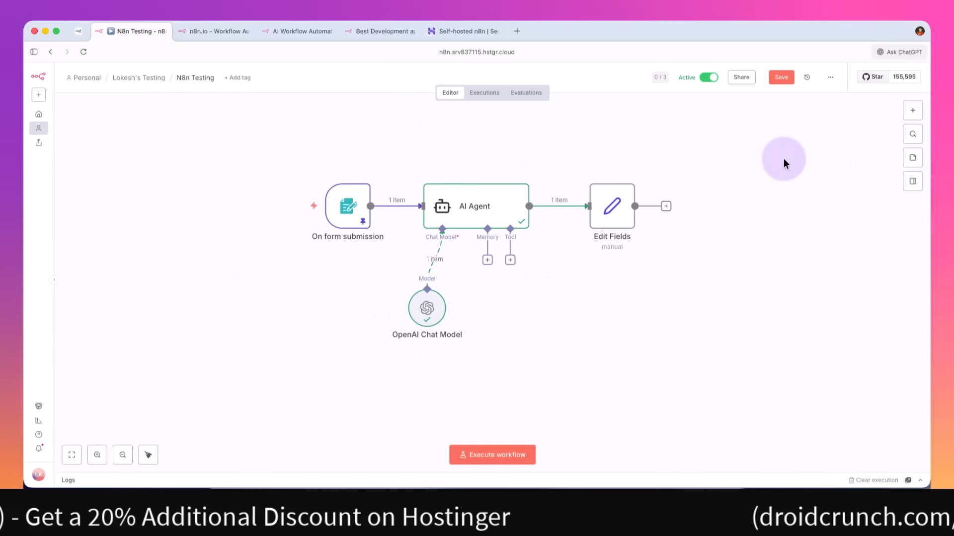
pyautogui.click(778, 77)
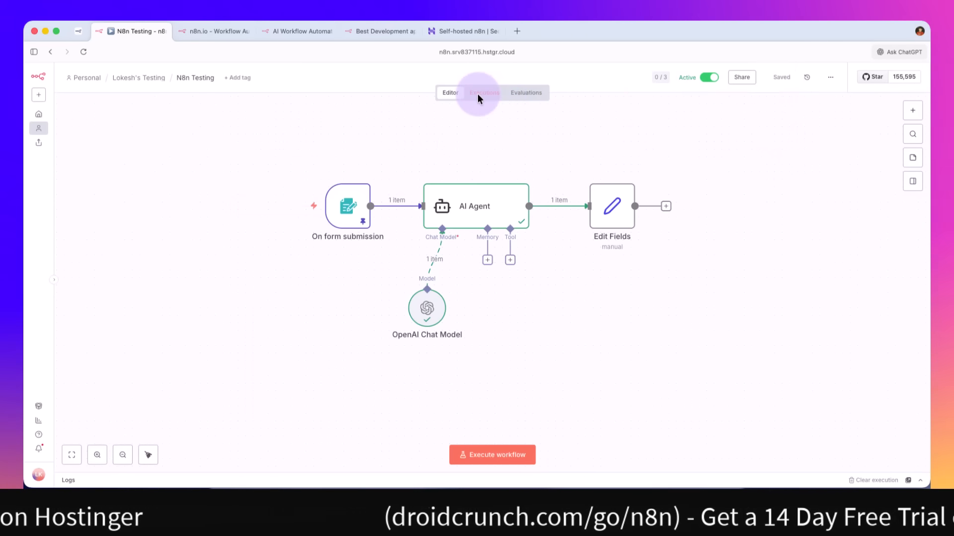
pyautogui.click(497, 95)
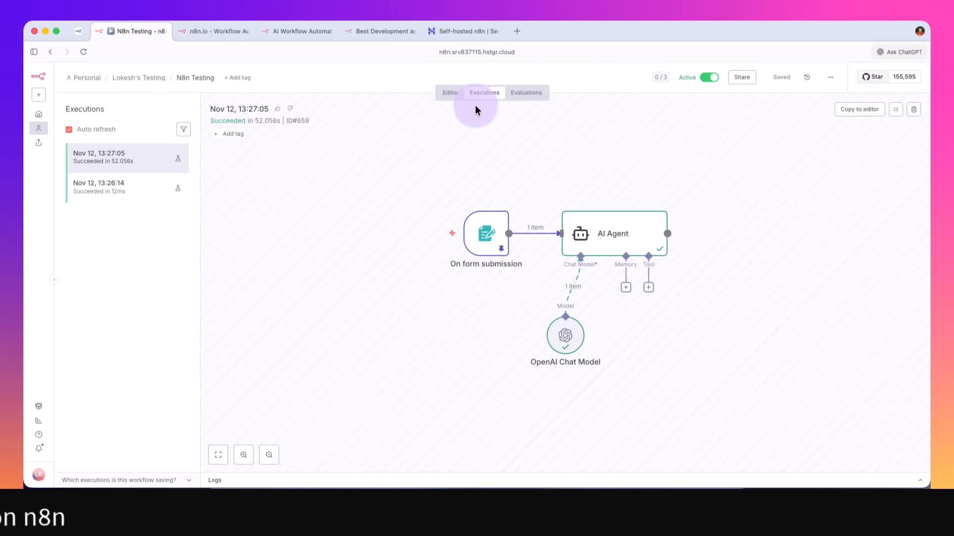
pyautogui.click(451, 93)
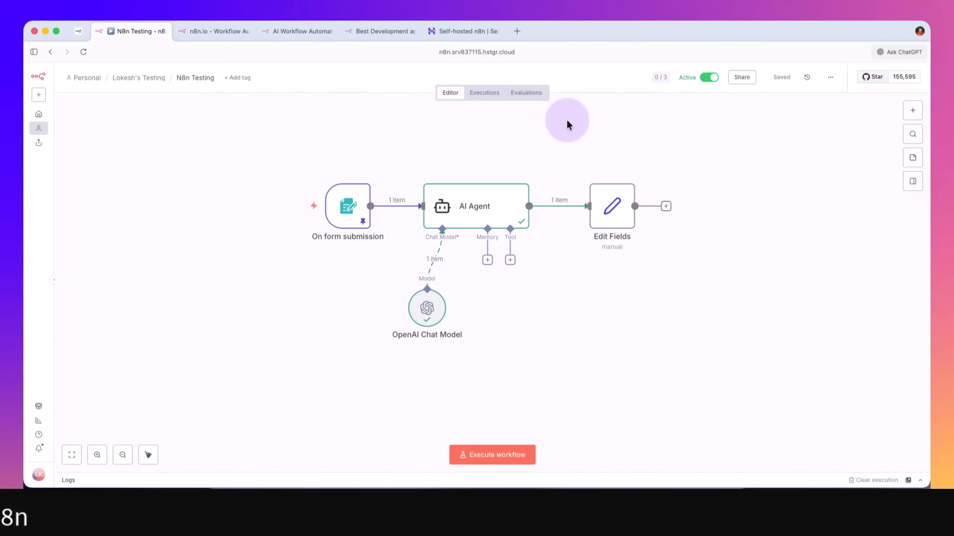